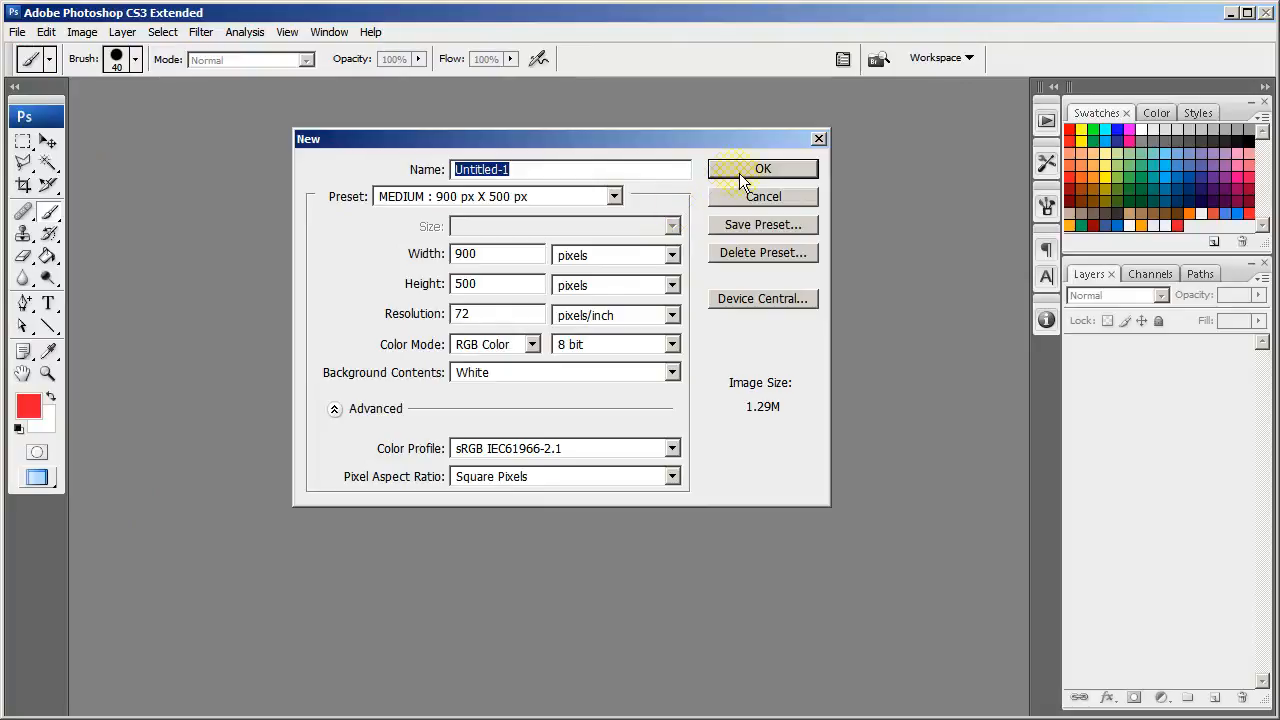
- Create a white 900 by 500 pixel RGB document, and paint and undo a trial red stroke on the background
{"action": "left_click", "coordinate": [739, 170]}
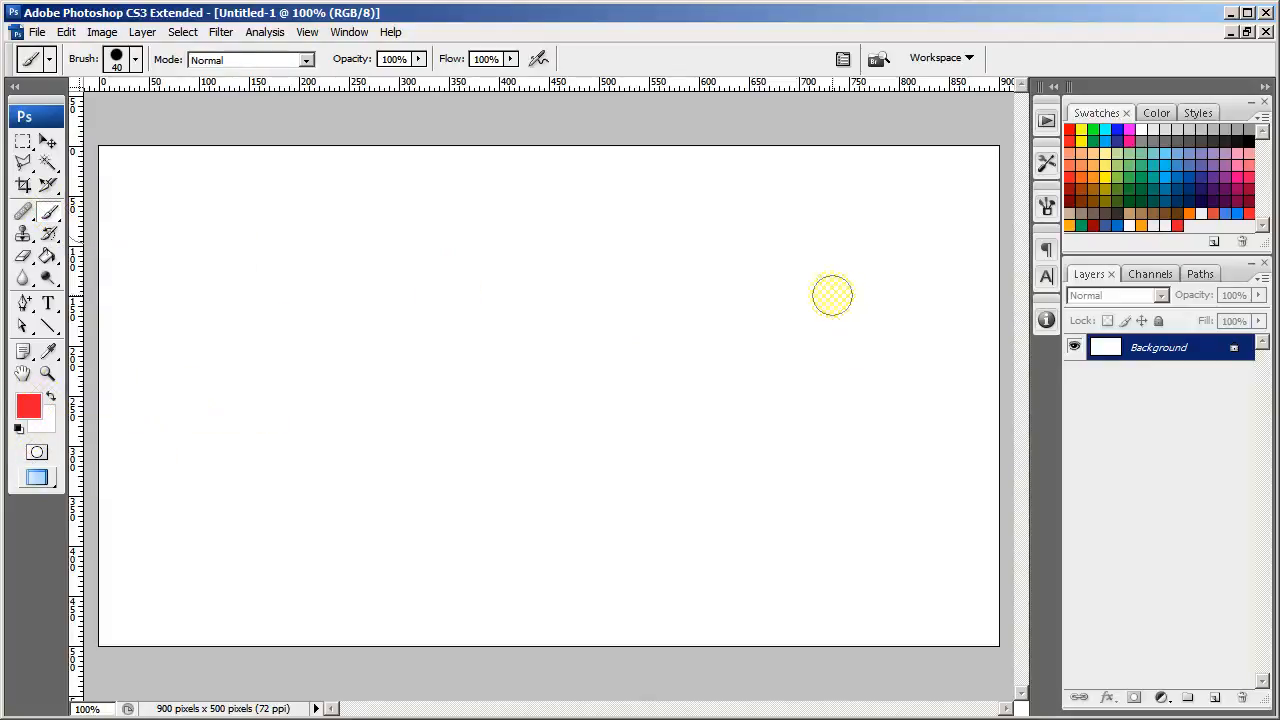
{"action": "mouse_move", "coordinate": [266, 237]}
{"action": "left_mouse_down"}
{"action": "mouse_move", "coordinate": [296, 337]}
{"action": "mouse_move", "coordinate": [299, 513]}
{"action": "mouse_move", "coordinate": [344, 554]}
{"action": "mouse_move", "coordinate": [403, 353]}
{"action": "mouse_move", "coordinate": [341, 217]}
{"action": "mouse_move", "coordinate": [459, 288]}
{"action": "mouse_move", "coordinate": [392, 376]}
{"action": "left_mouse_up"}
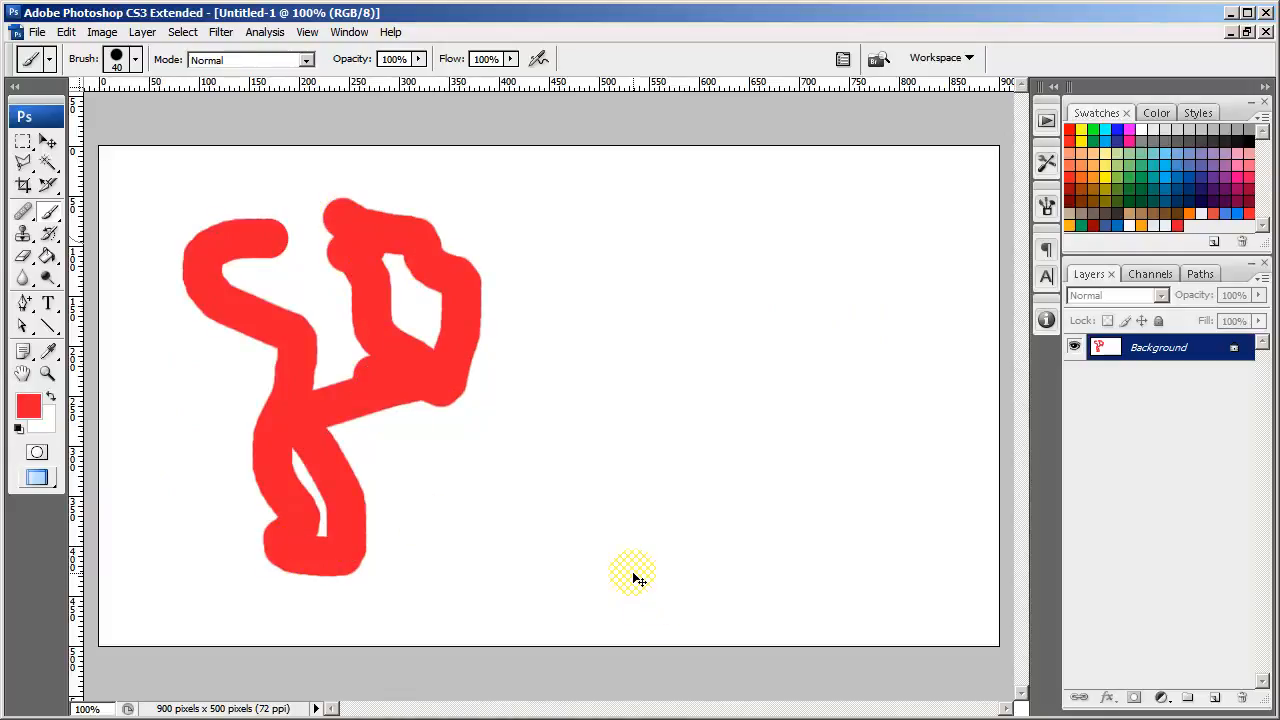
{"action": "key", "text": "ctrl+z"}
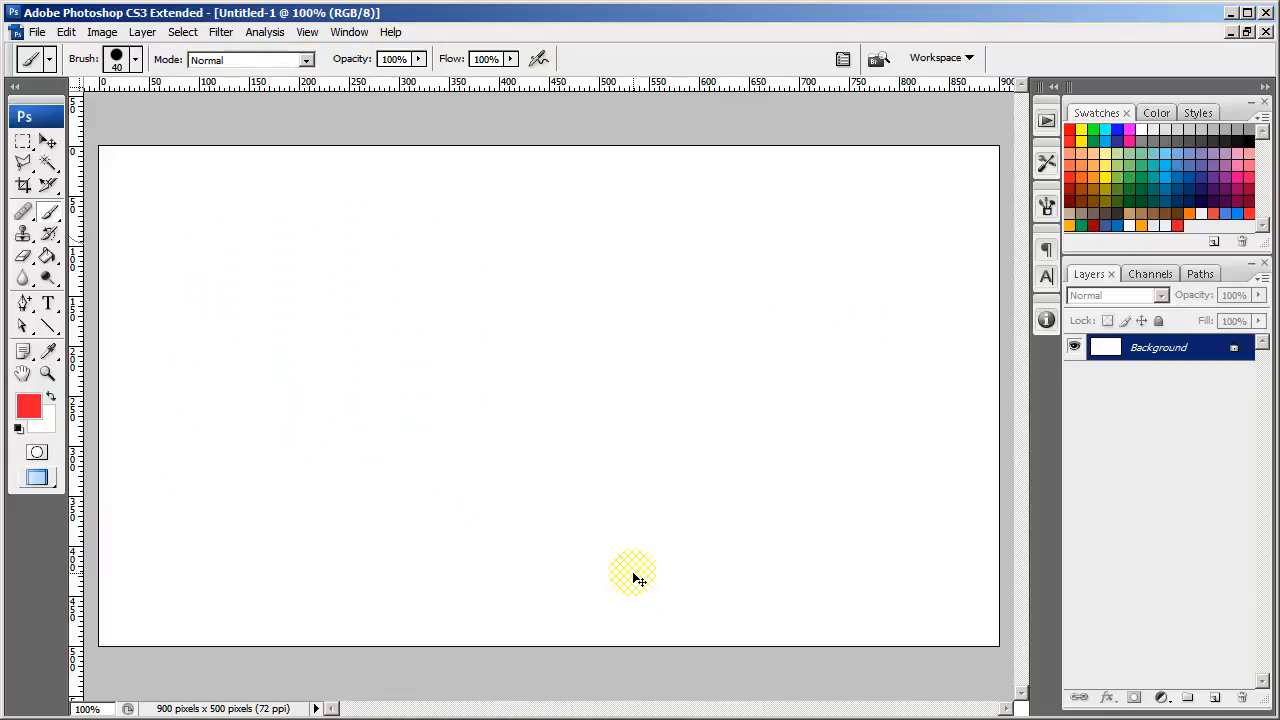
- Add a new layer above the background and paint a thick red zigzag on the canvas's left side
{"action": "left_click", "coordinate": [1215, 698]}
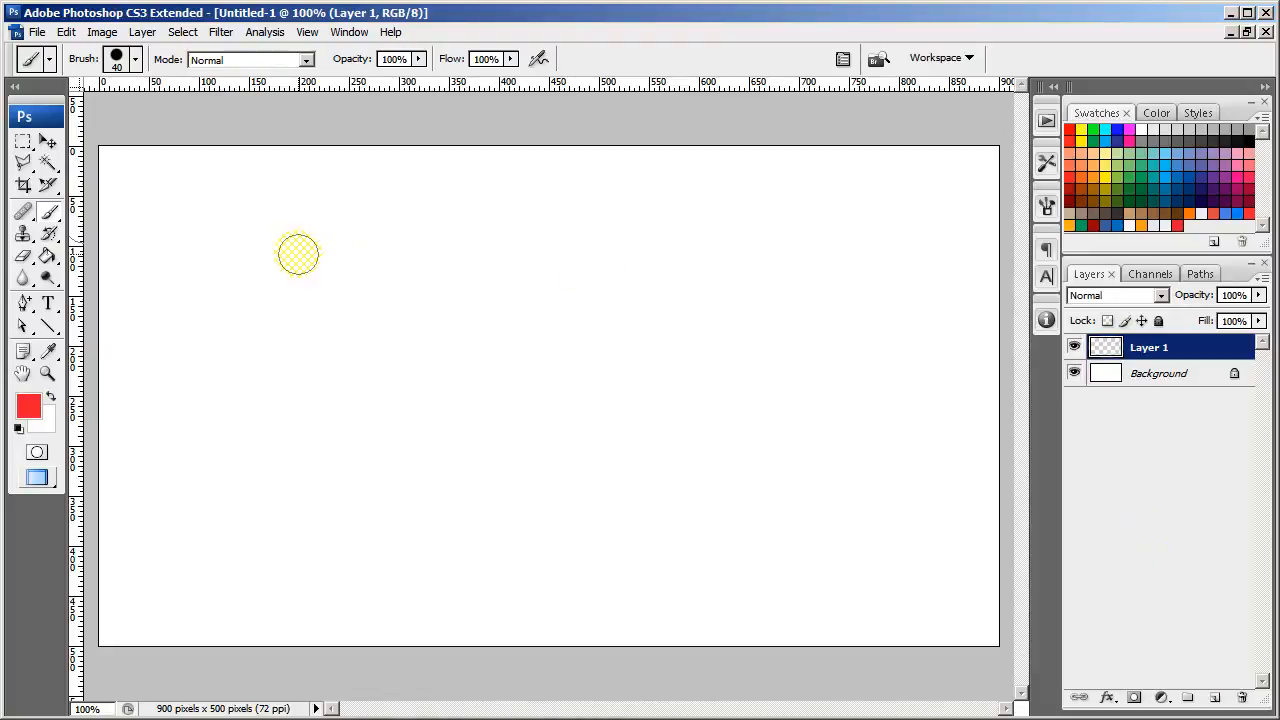
{"action": "mouse_move", "coordinate": [274, 251]}
{"action": "left_mouse_down"}
{"action": "mouse_move", "coordinate": [246, 328]}
{"action": "mouse_move", "coordinate": [337, 432]}
{"action": "mouse_move", "coordinate": [260, 505]}
{"action": "left_mouse_up"}
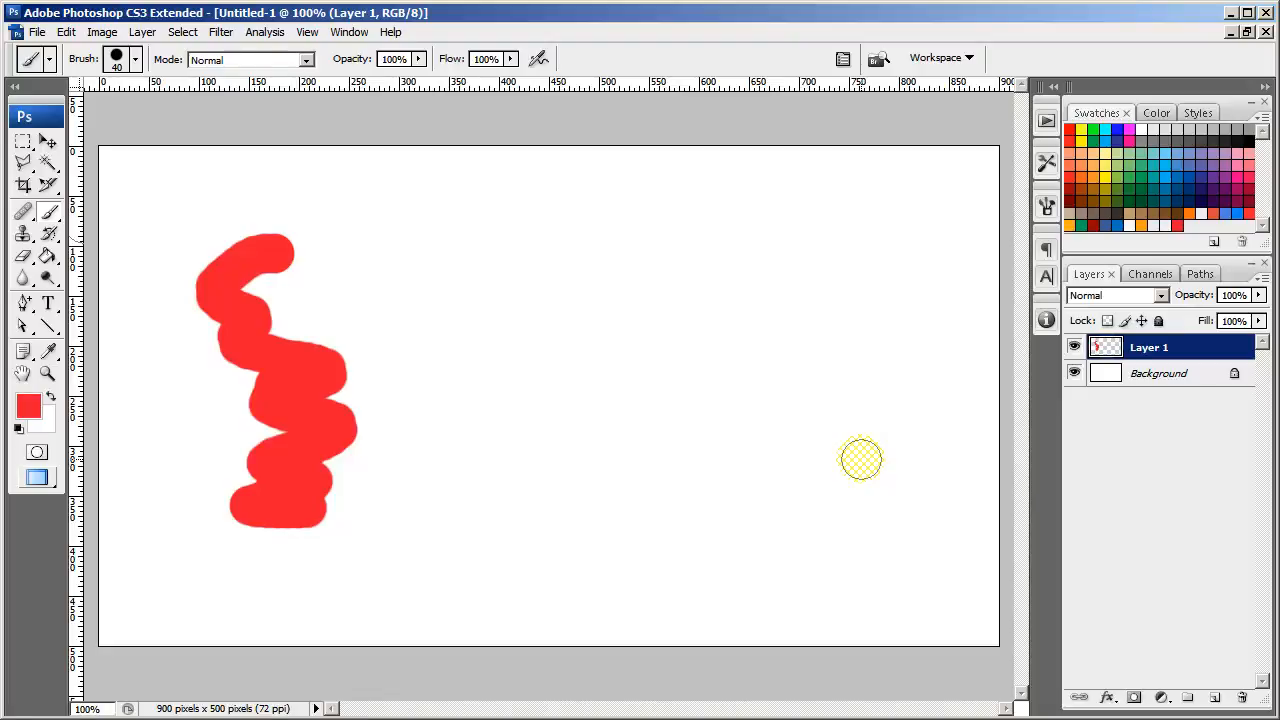
- Add five more empty layers, Layer 2 to Layer 6, above Layer 1
{"action": "left_click", "coordinate": [1215, 697]}
{"action": "left_click", "coordinate": [1215, 697]}
{"action": "left_click", "coordinate": [1215, 697]}
{"action": "left_click", "coordinate": [1215, 697]}
{"action": "left_click", "coordinate": [1215, 697]}
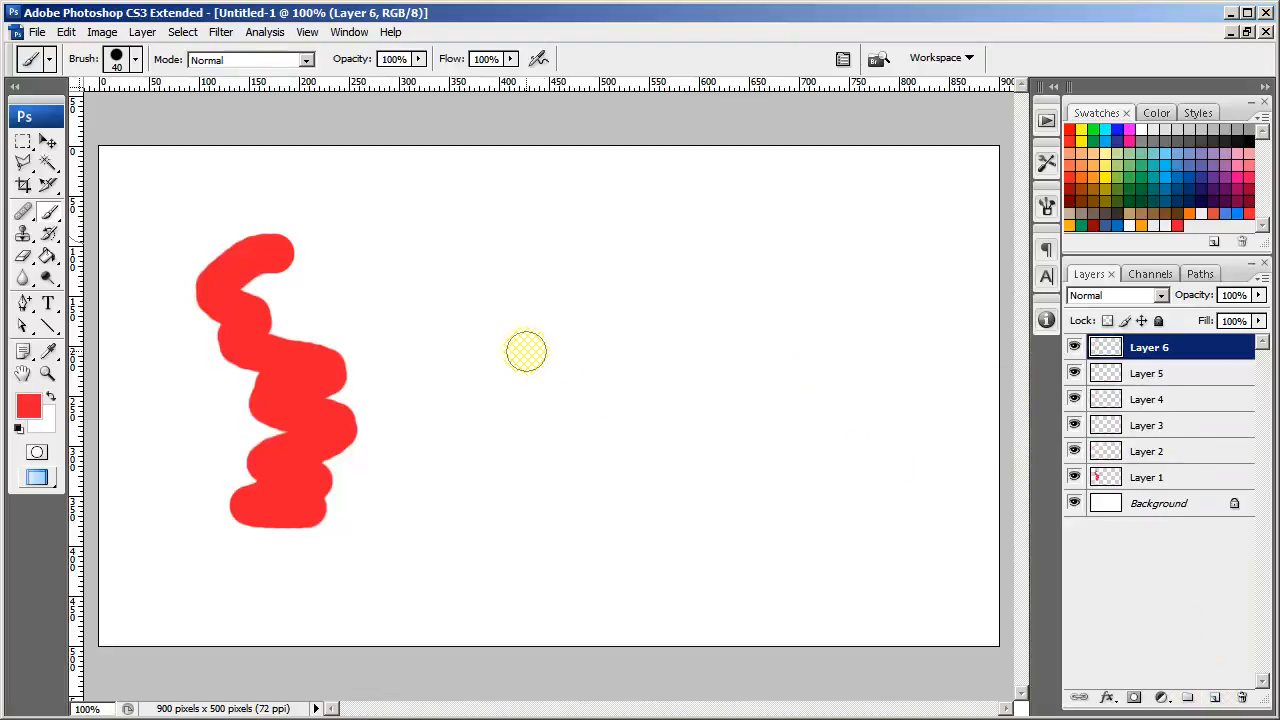
- Paint a small orange squiggle on Layer 6 near the canvas's centre with the brush size reduced to 5
{"action": "left_click", "coordinate": [1190, 212]}
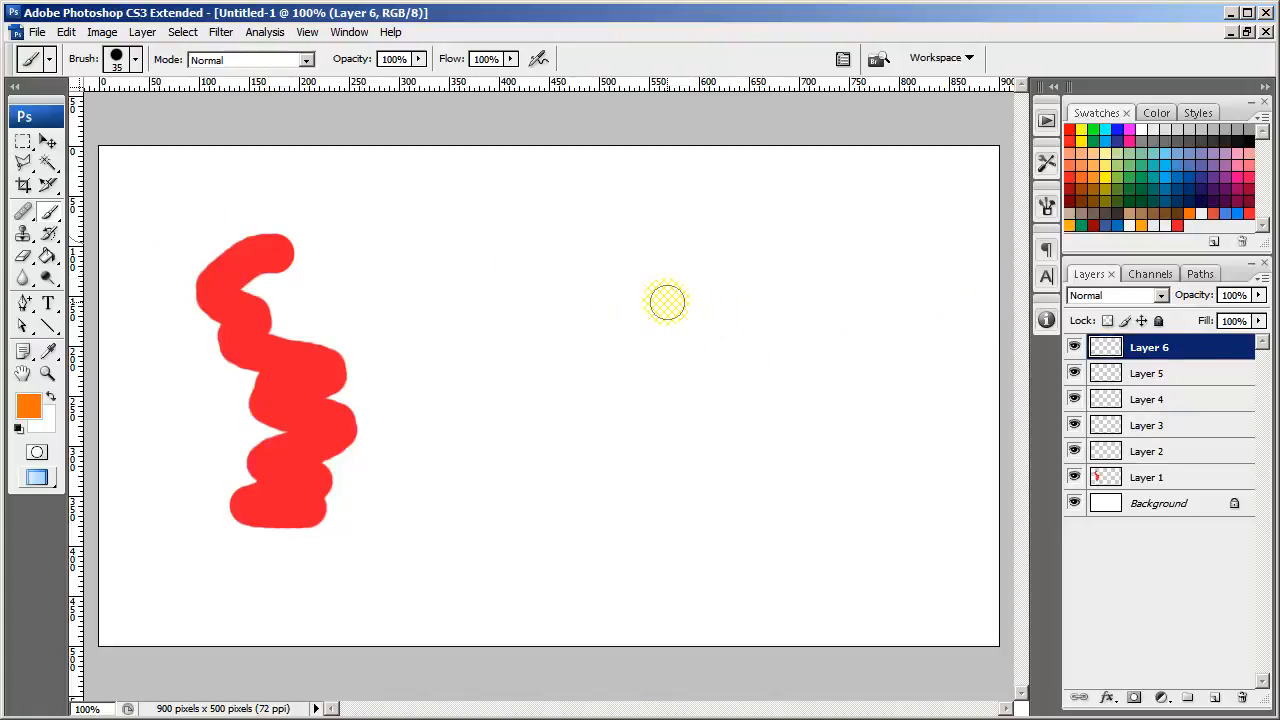
{"action": "key", "text": "bracketleft"}
{"action": "key", "text": "bracketleft"}
{"action": "key", "text": "bracketleft"}
{"action": "key", "text": "bracketleft"}
{"action": "key", "text": "bracketleft"}
{"action": "key", "text": "bracketleft"}
{"action": "key", "text": "bracketleft"}
{"action": "key", "text": "bracketleft"}
{"action": "key", "text": "bracketleft"}
{"action": "key", "text": "bracketright"}
{"action": "mouse_move", "coordinate": [630, 278]}
{"action": "left_mouse_down"}
{"action": "mouse_move", "coordinate": [657, 323]}
{"action": "mouse_move", "coordinate": [634, 358]}
{"action": "left_mouse_up"}
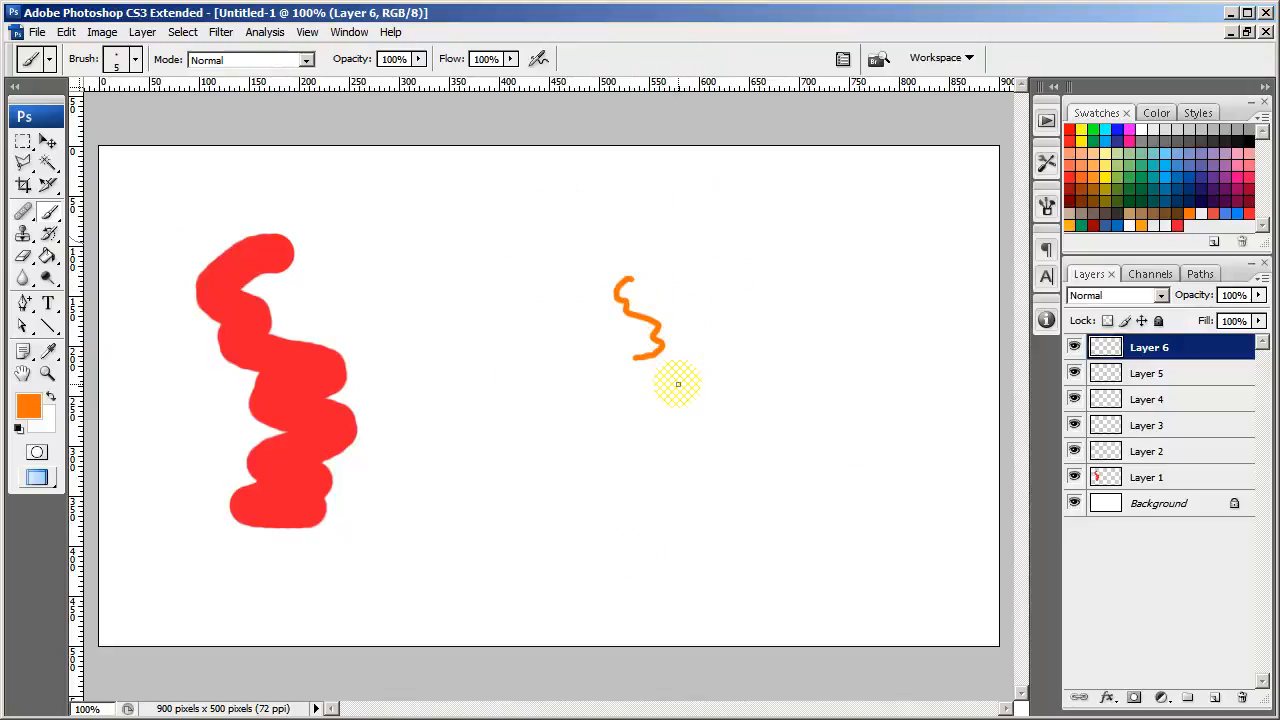
- Rename Layer 1, which holds the red stroke, as "red"
{"action": "left_click", "coordinate": [1200, 451]}
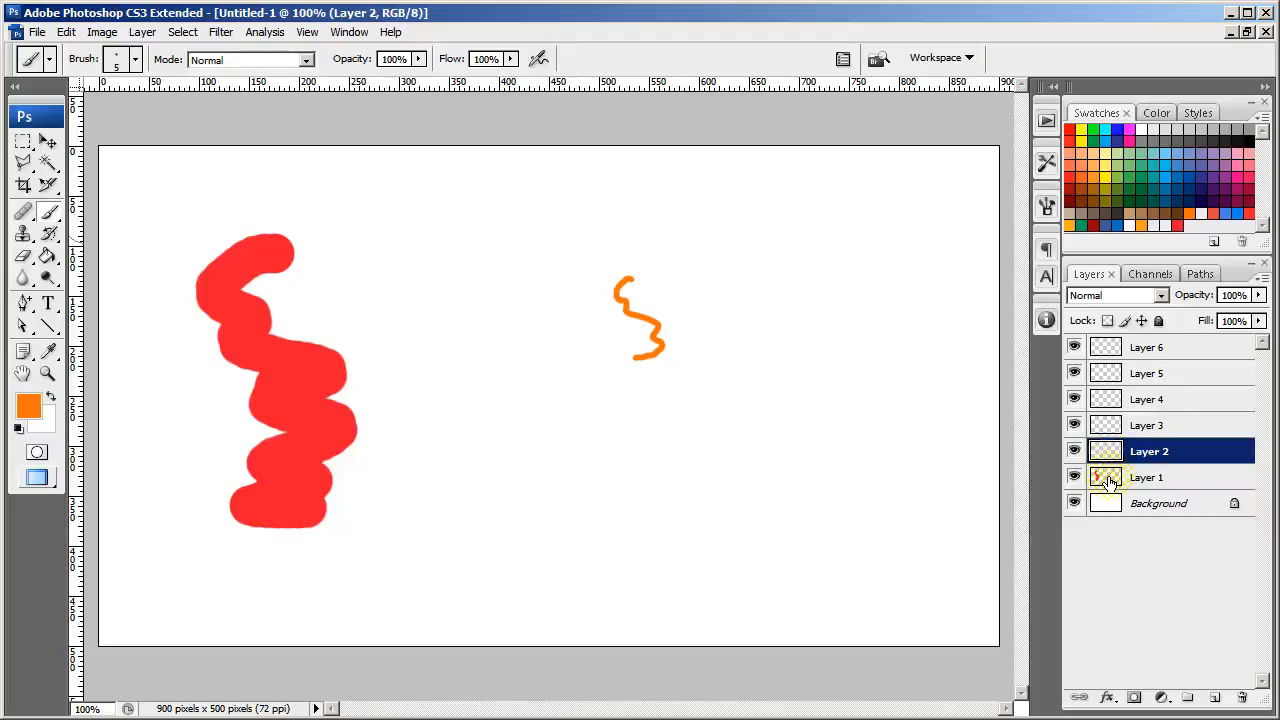
{"action": "left_click", "coordinate": [1143, 480]}
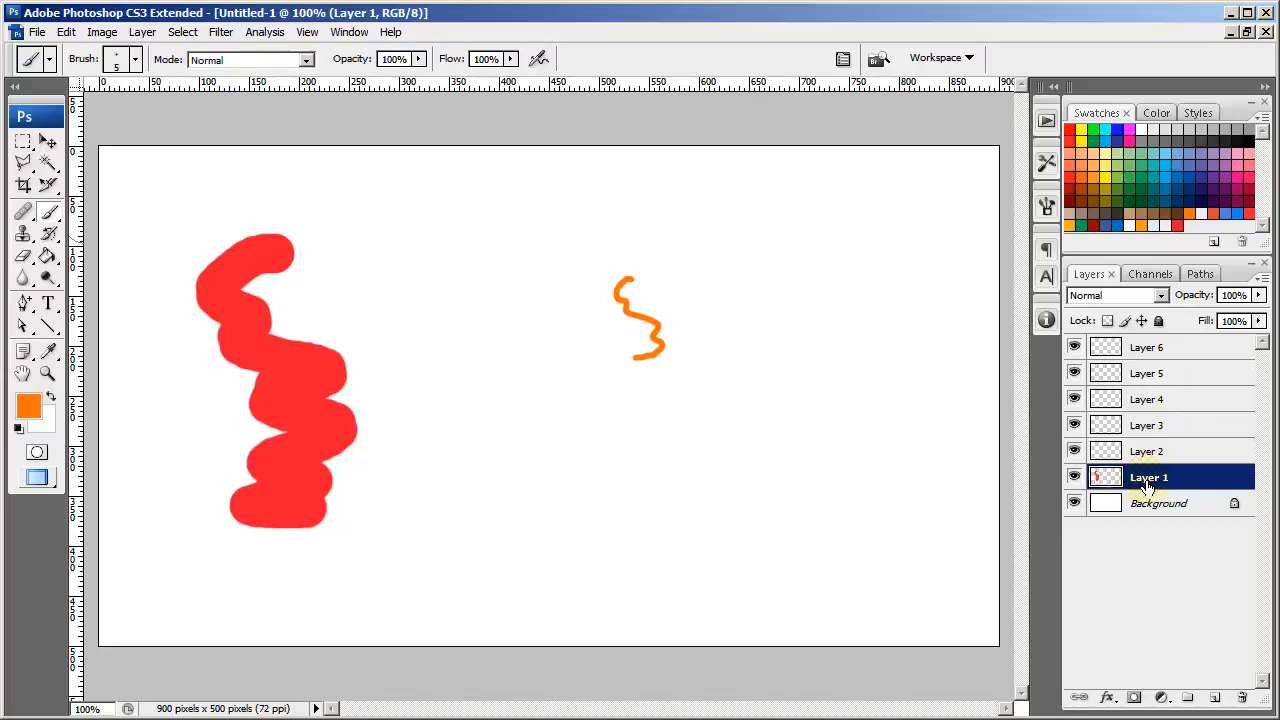
{"action": "double_click", "coordinate": [1226, 479]}
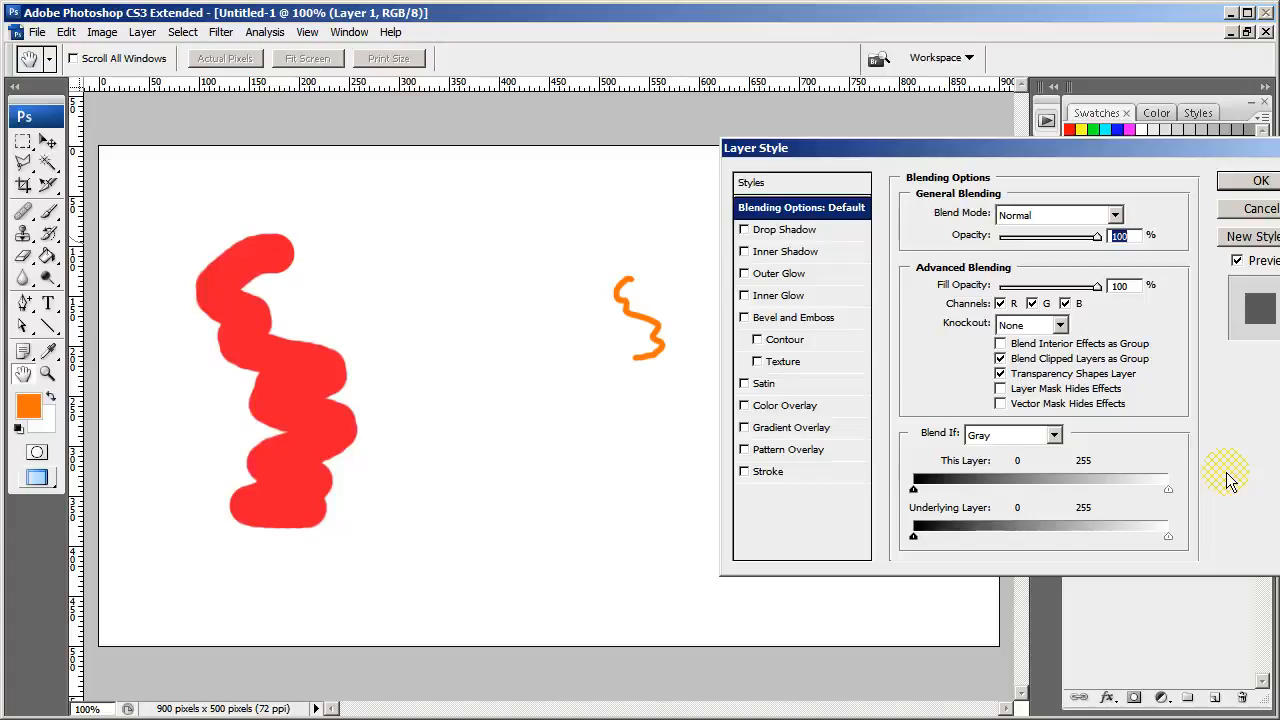
{"action": "left_click", "coordinate": [1250, 208]}
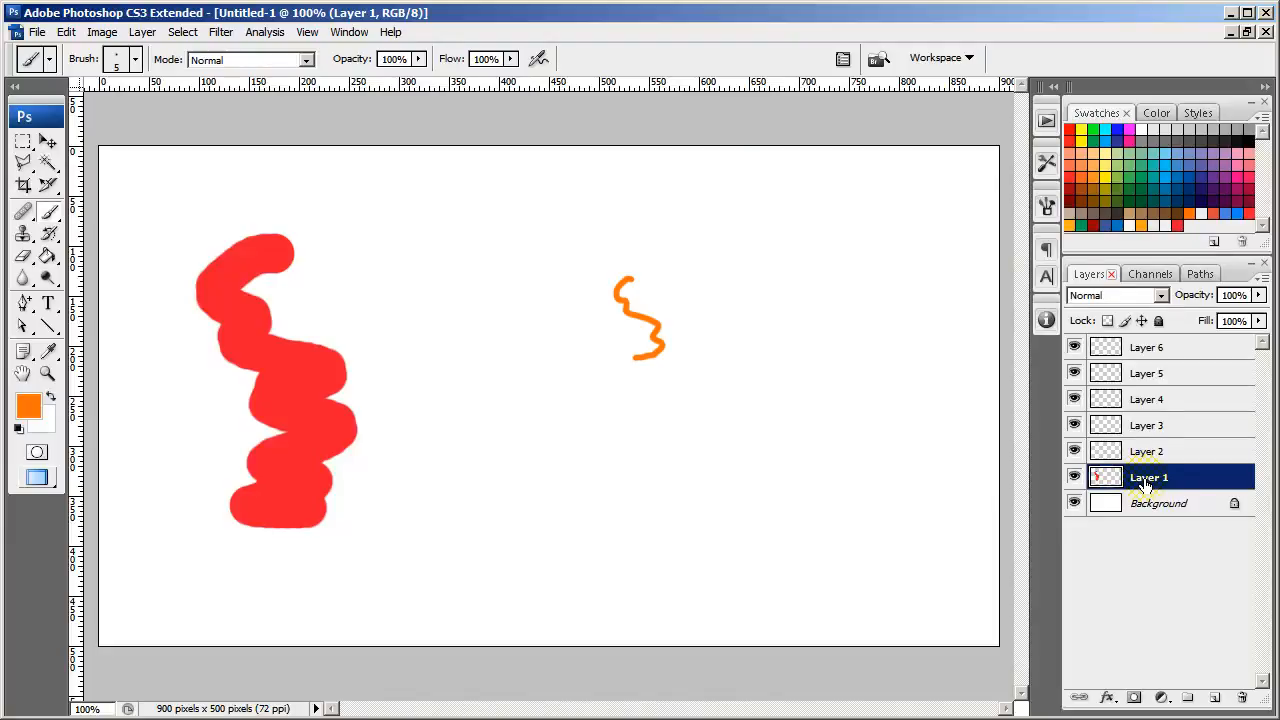
{"action": "double_click", "coordinate": [1147, 479]}
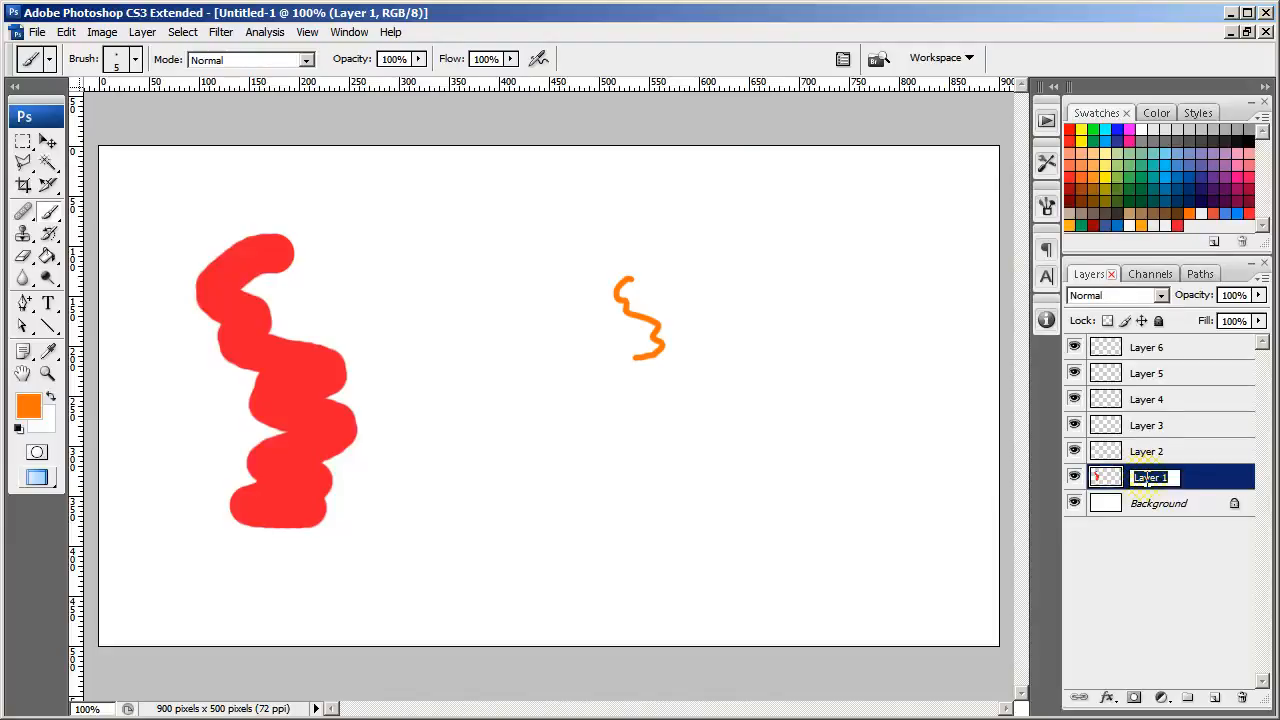
{"action": "type", "text": "red"}
{"action": "key", "text": "Return"}
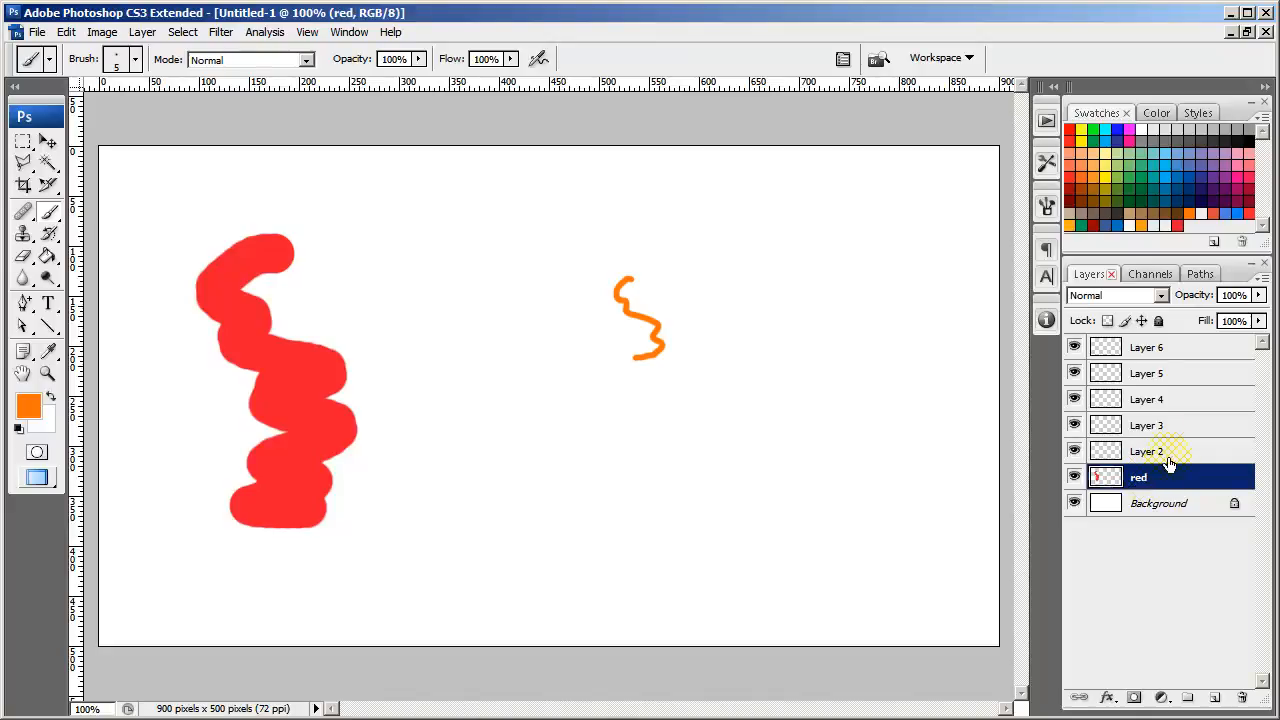
- Paint a thick light-orange shape on Layer 2 beside the red stroke with the brush enlarged to size 70
{"action": "left_click", "coordinate": [1170, 451]}
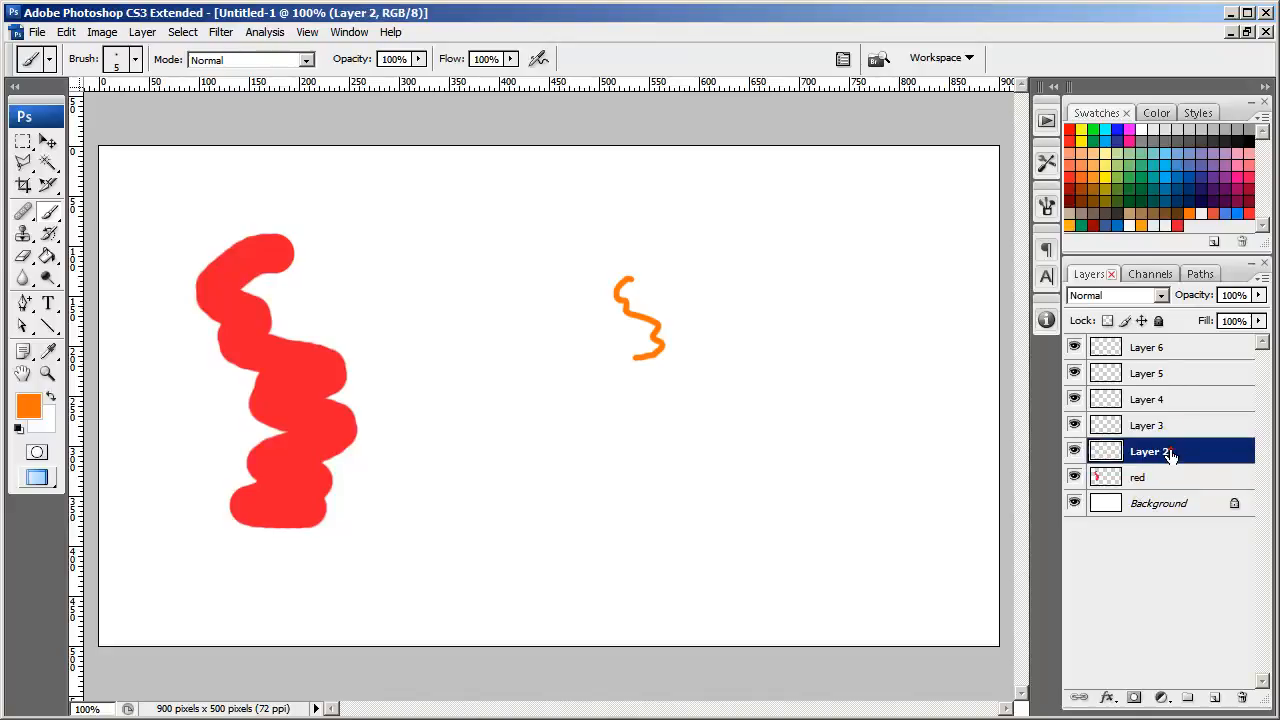
{"action": "left_click", "coordinate": [1205, 350]}
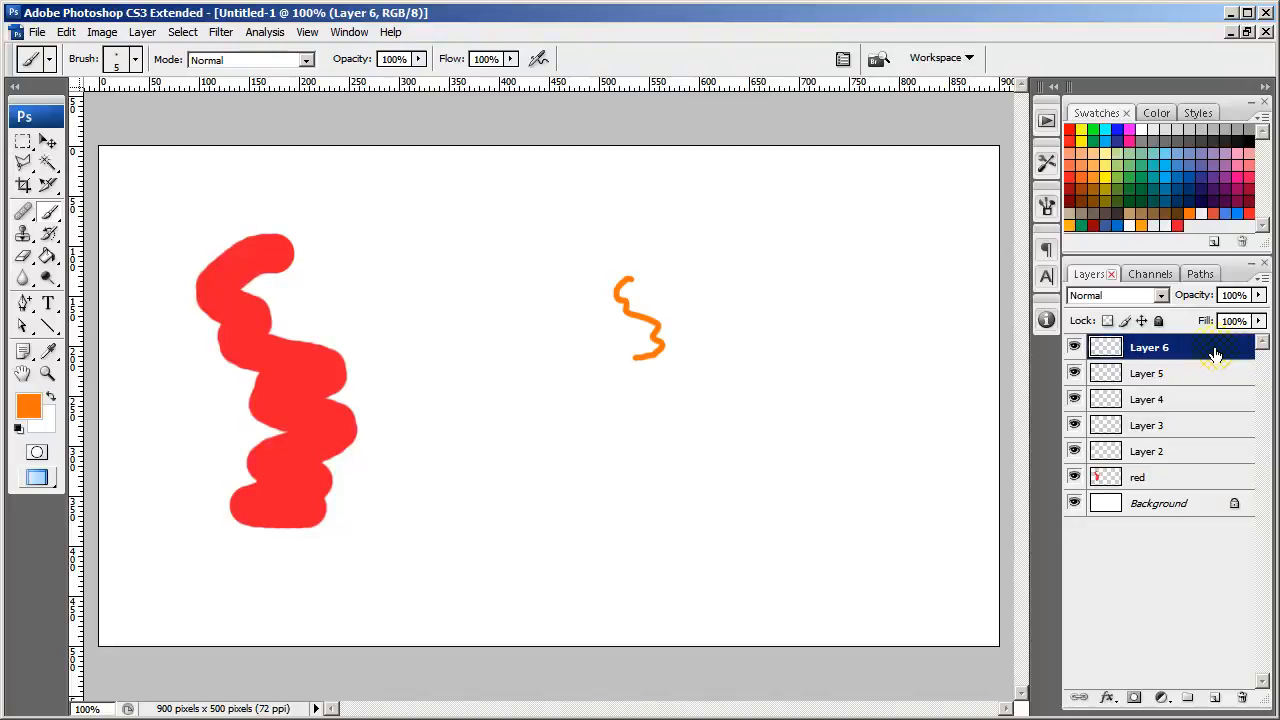
{"action": "left_click", "coordinate": [1184, 455]}
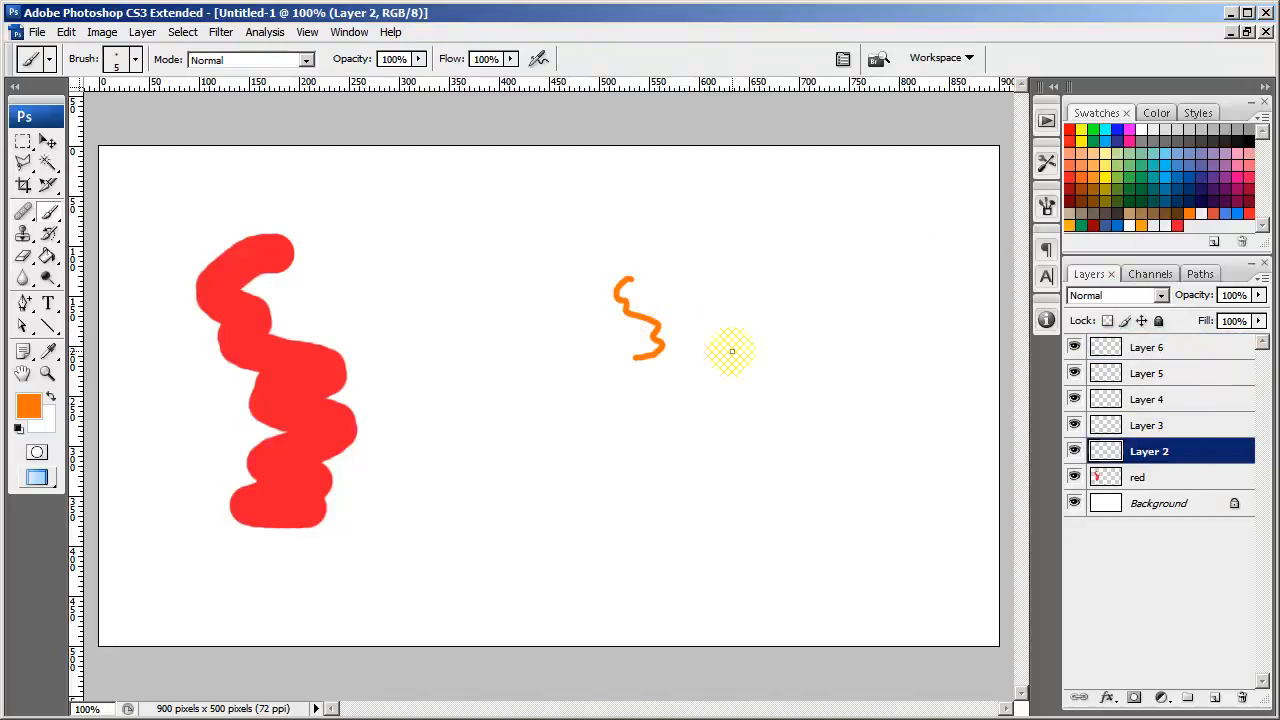
{"action": "key", "text": "bracketright"}
{"action": "key", "text": "bracketright"}
{"action": "key", "text": "bracketright"}
{"action": "key", "text": "bracketright"}
{"action": "key", "text": "bracketright"}
{"action": "key", "text": "bracketright"}
{"action": "key", "text": "bracketright"}
{"action": "key", "text": "bracketright"}
{"action": "key", "text": "bracketright"}
{"action": "key", "text": "bracketright"}
{"action": "key", "text": "bracketright"}
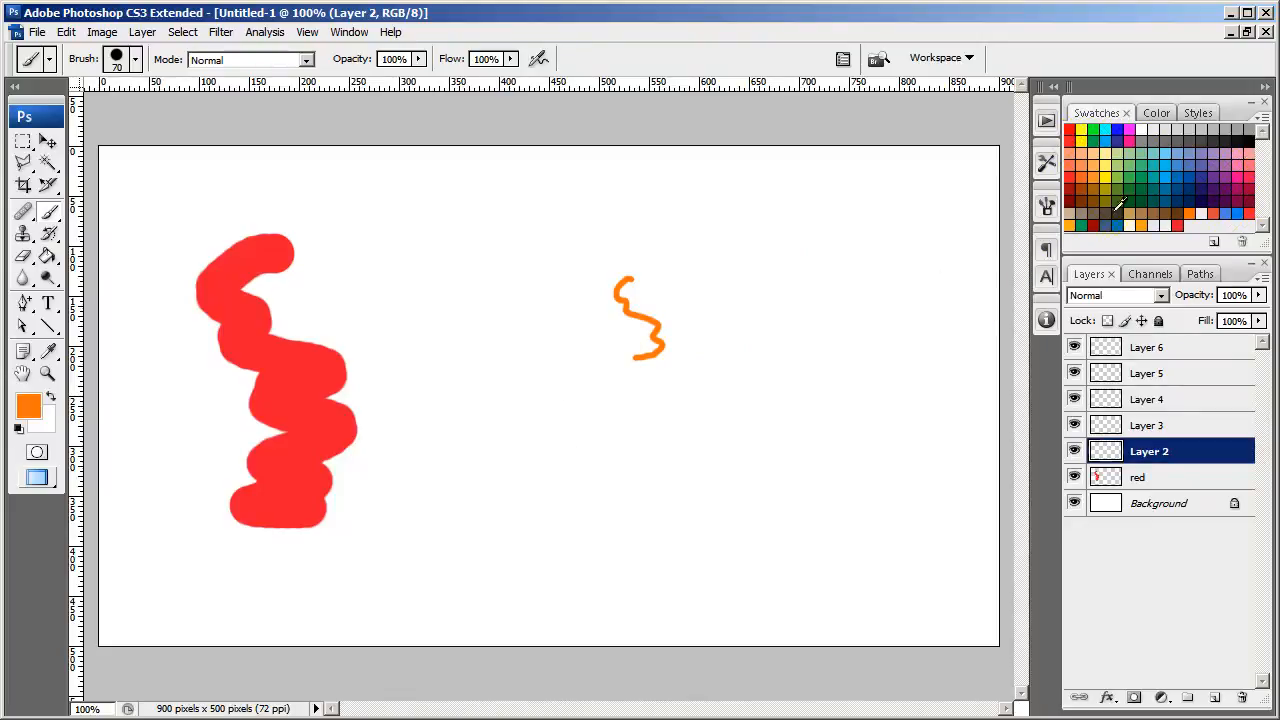
{"action": "left_click", "coordinate": [1139, 226]}
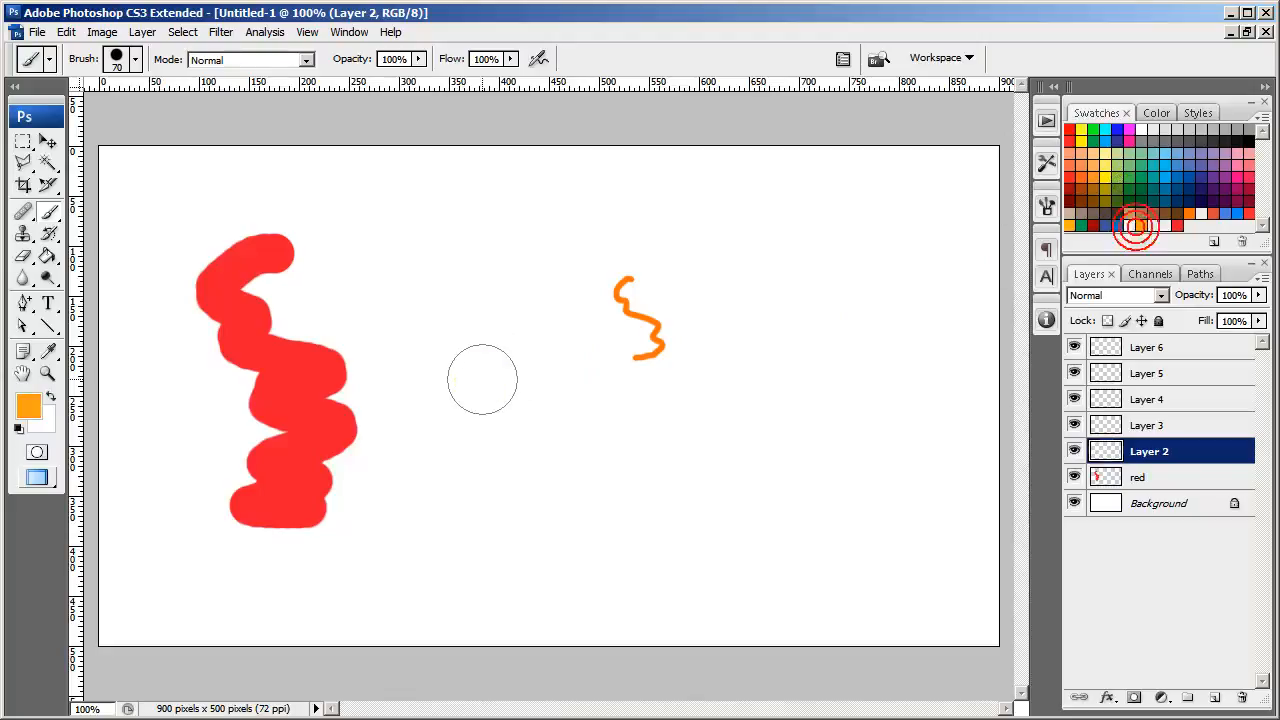
{"action": "mouse_move", "coordinate": [489, 267]}
{"action": "left_mouse_down"}
{"action": "mouse_move", "coordinate": [469, 325]}
{"action": "mouse_move", "coordinate": [473, 406]}
{"action": "mouse_move", "coordinate": [543, 485]}
{"action": "left_mouse_up"}
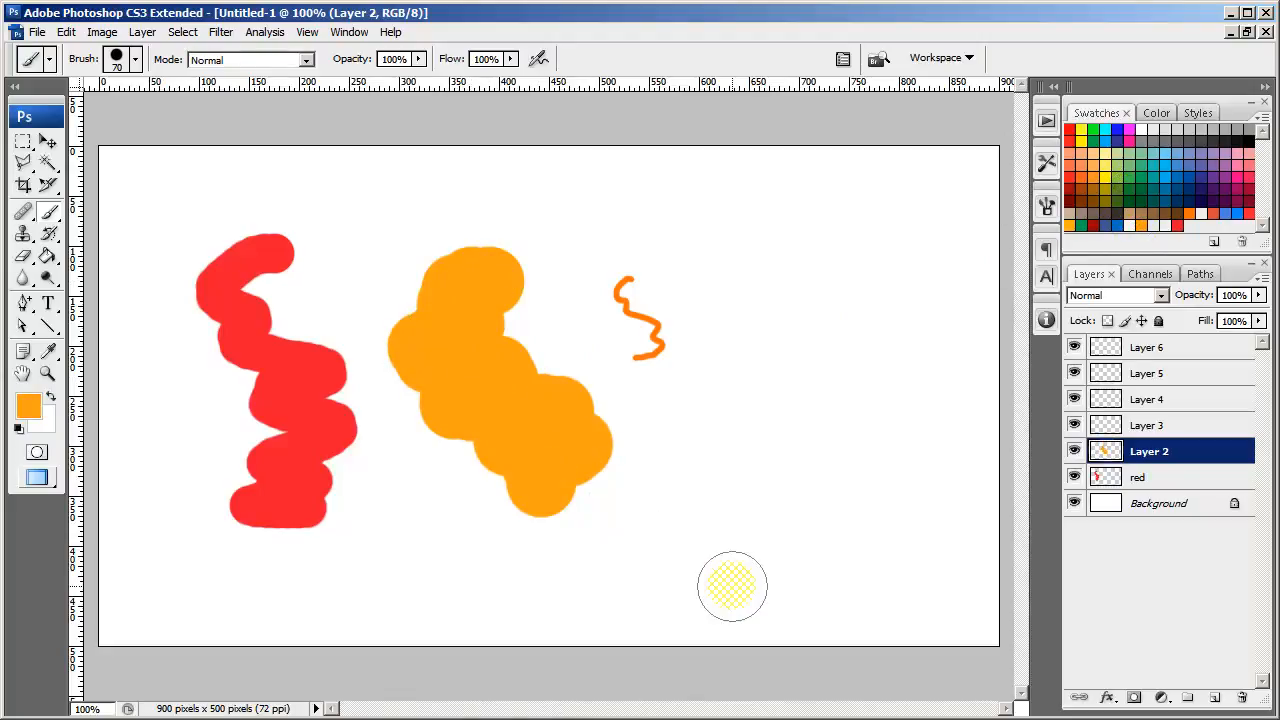
- Rename Layer 2, which holds the light-orange shape, as "orange"
{"action": "double_click", "coordinate": [1141, 452]}
{"action": "type", "text": "orange"}
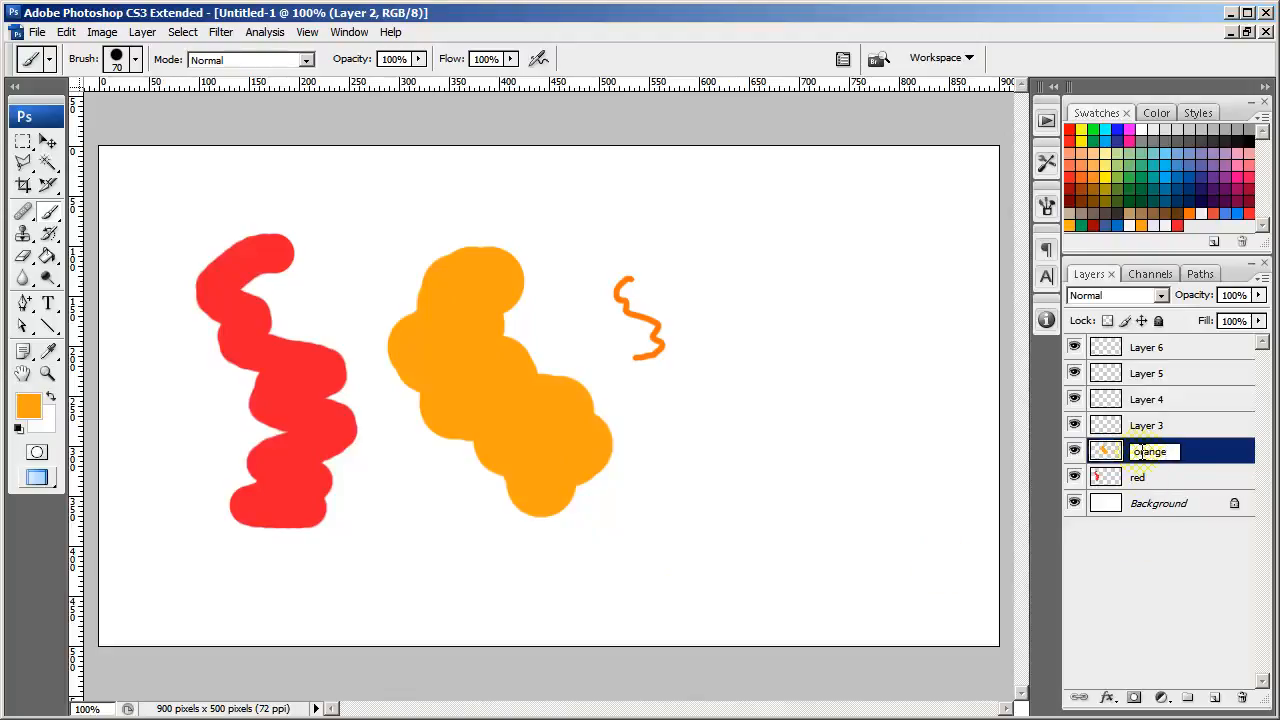
{"action": "key", "text": "Return"}
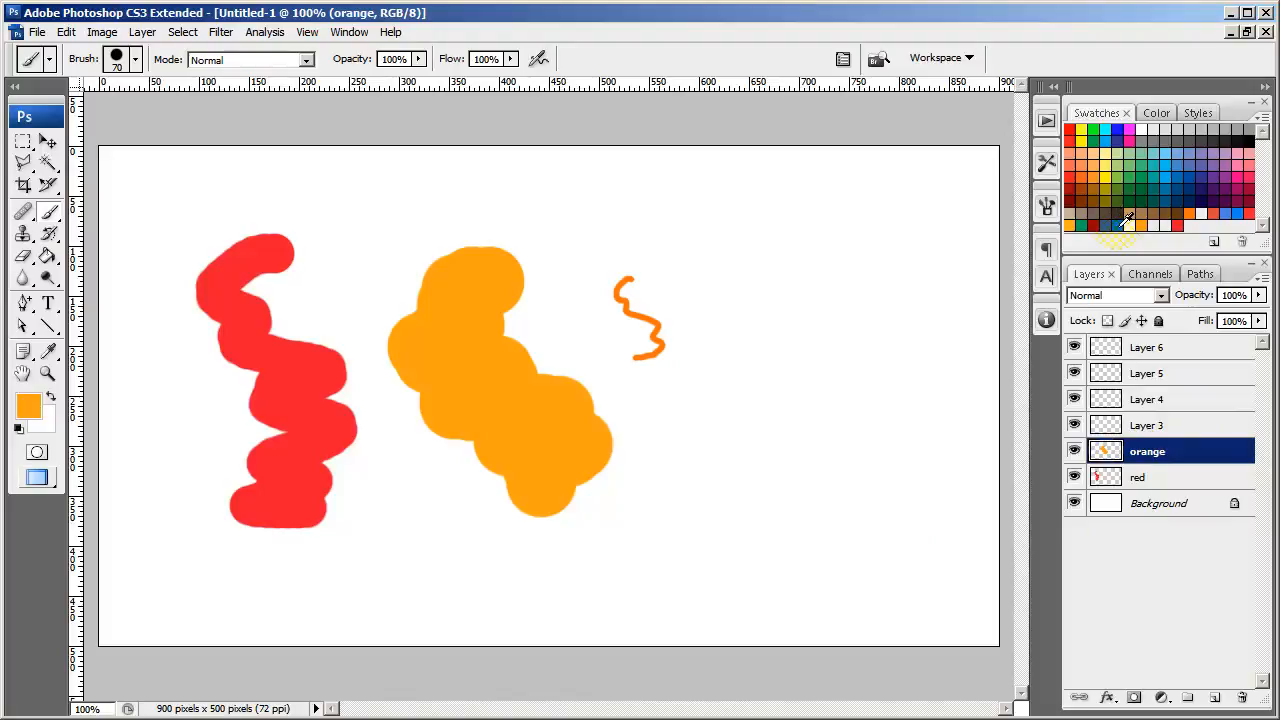
- Undo a trial blue stroke on the orange layer and paint a thick blue shape on Layer 3 at the canvas's right
{"action": "left_click", "coordinate": [1237, 214]}
{"action": "mouse_move", "coordinate": [760, 285]}
{"action": "left_mouse_down"}
{"action": "mouse_move", "coordinate": [760, 331]}
{"action": "mouse_move", "coordinate": [773, 479]}
{"action": "left_mouse_up"}
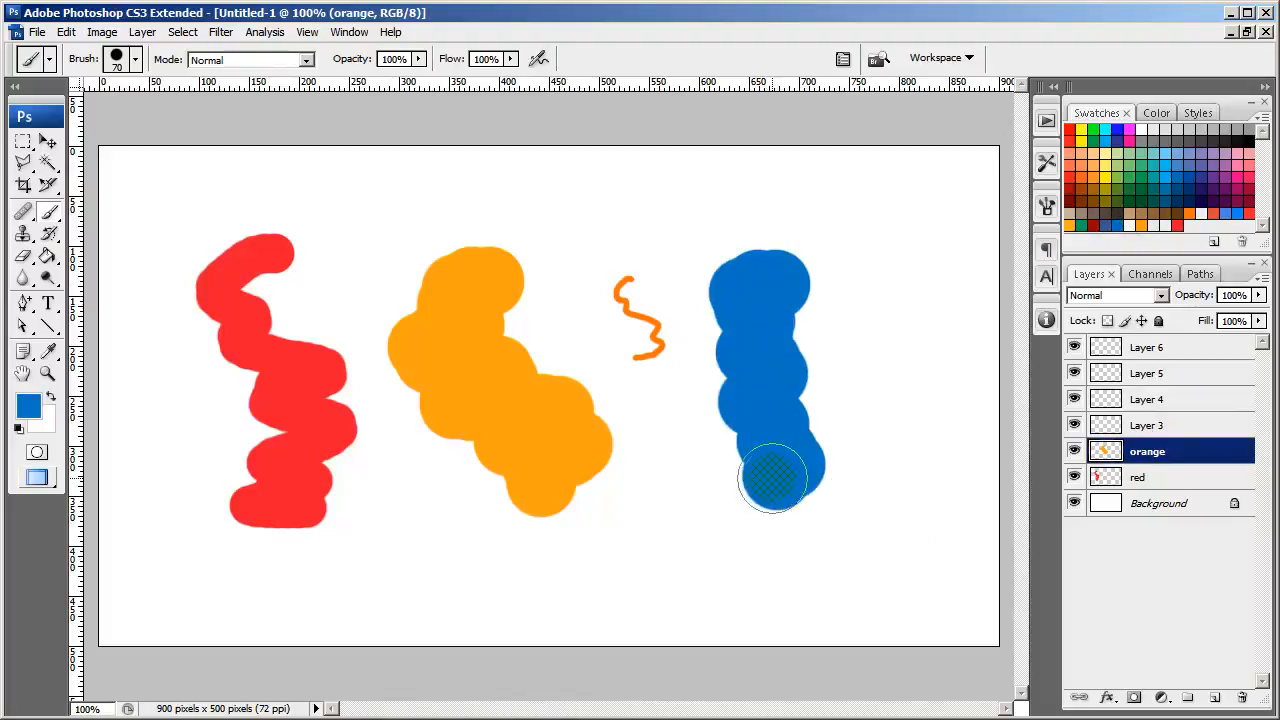
{"action": "key", "text": "ctrl+z"}
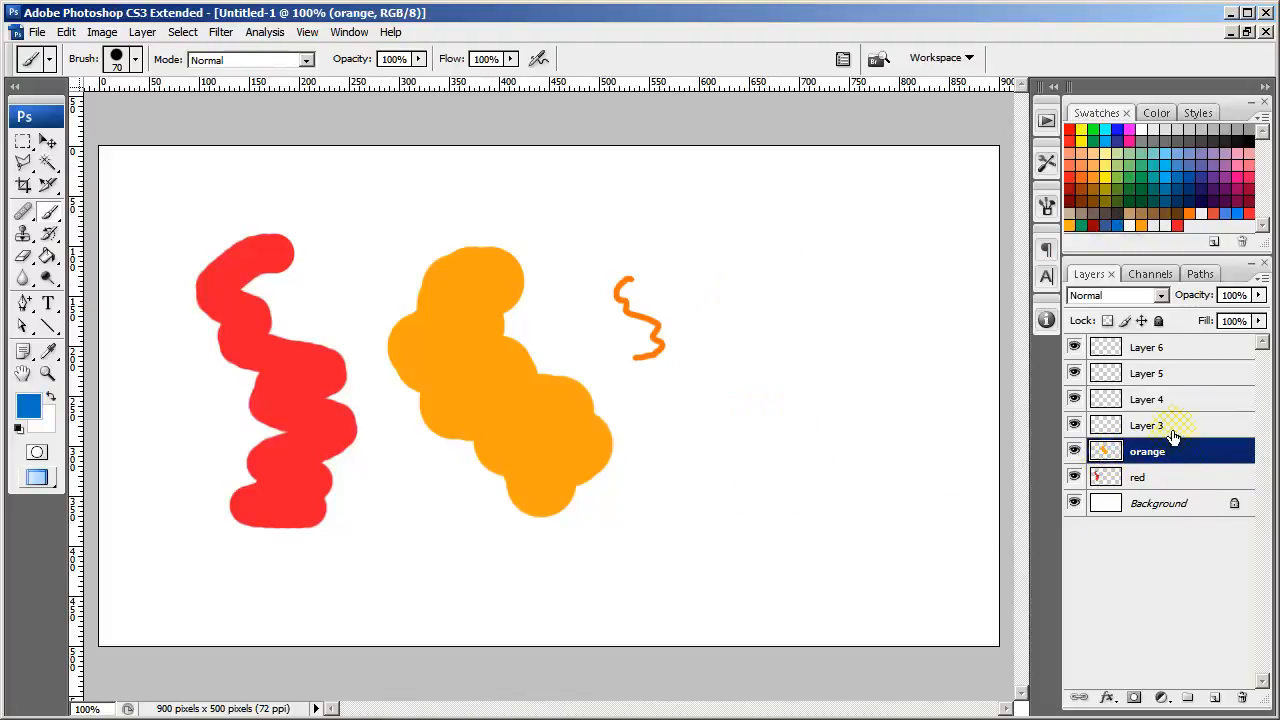
{"action": "left_click", "coordinate": [1160, 426]}
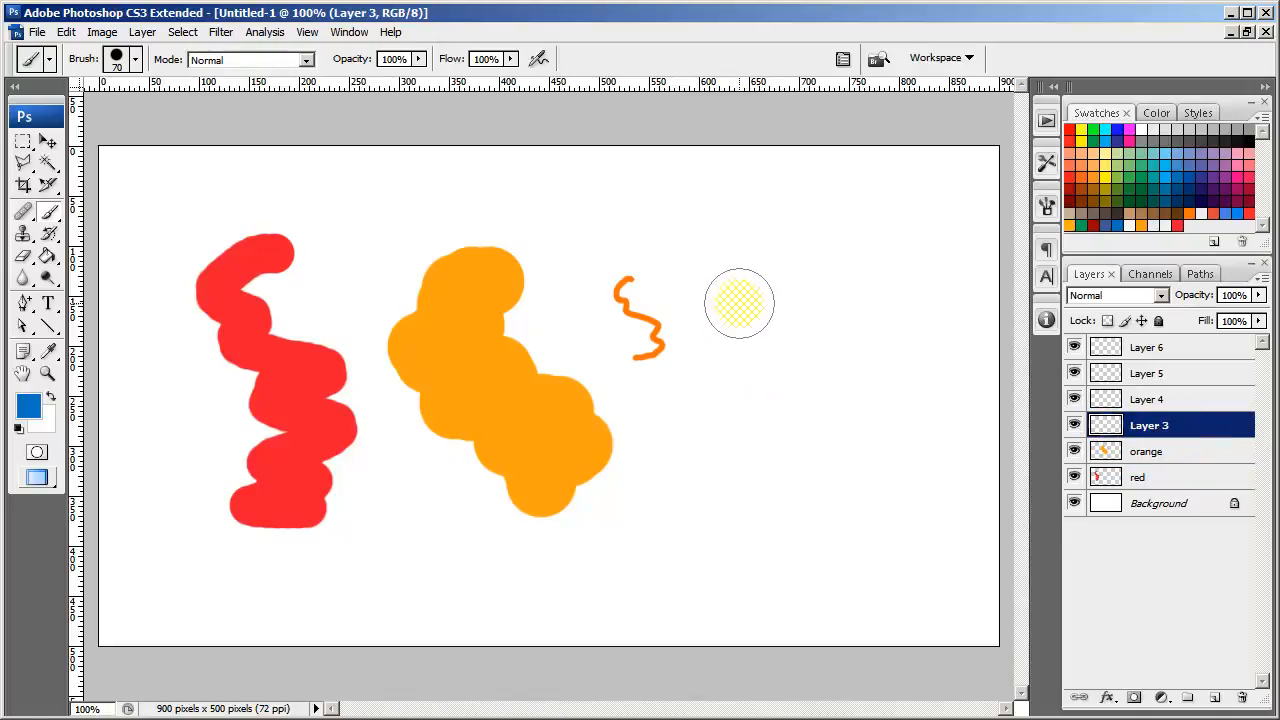
{"action": "mouse_move", "coordinate": [739, 303]}
{"action": "left_mouse_down"}
{"action": "mouse_move", "coordinate": [768, 469]}
{"action": "mouse_move", "coordinate": [716, 460]}
{"action": "mouse_move", "coordinate": [758, 417]}
{"action": "mouse_move", "coordinate": [870, 352]}
{"action": "left_mouse_up"}
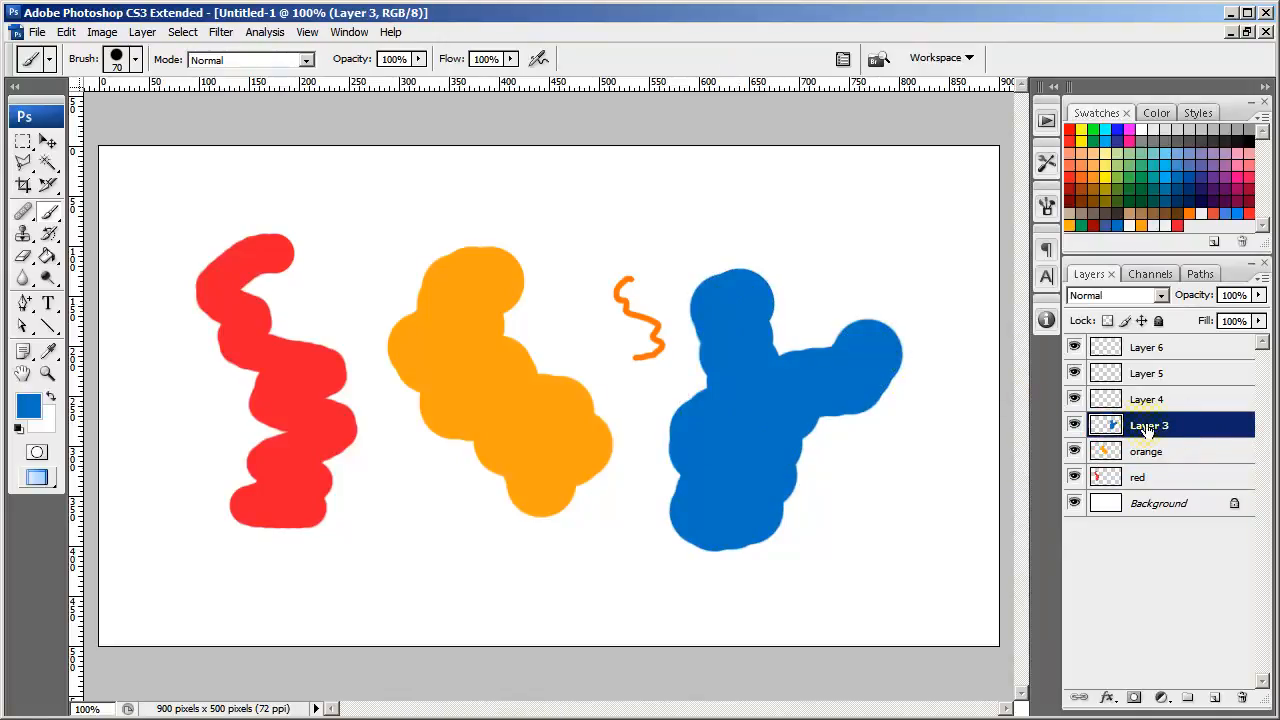
- Rename Layer 3, which holds the blue shape, as "Blue"
{"action": "double_click", "coordinate": [1148, 427]}
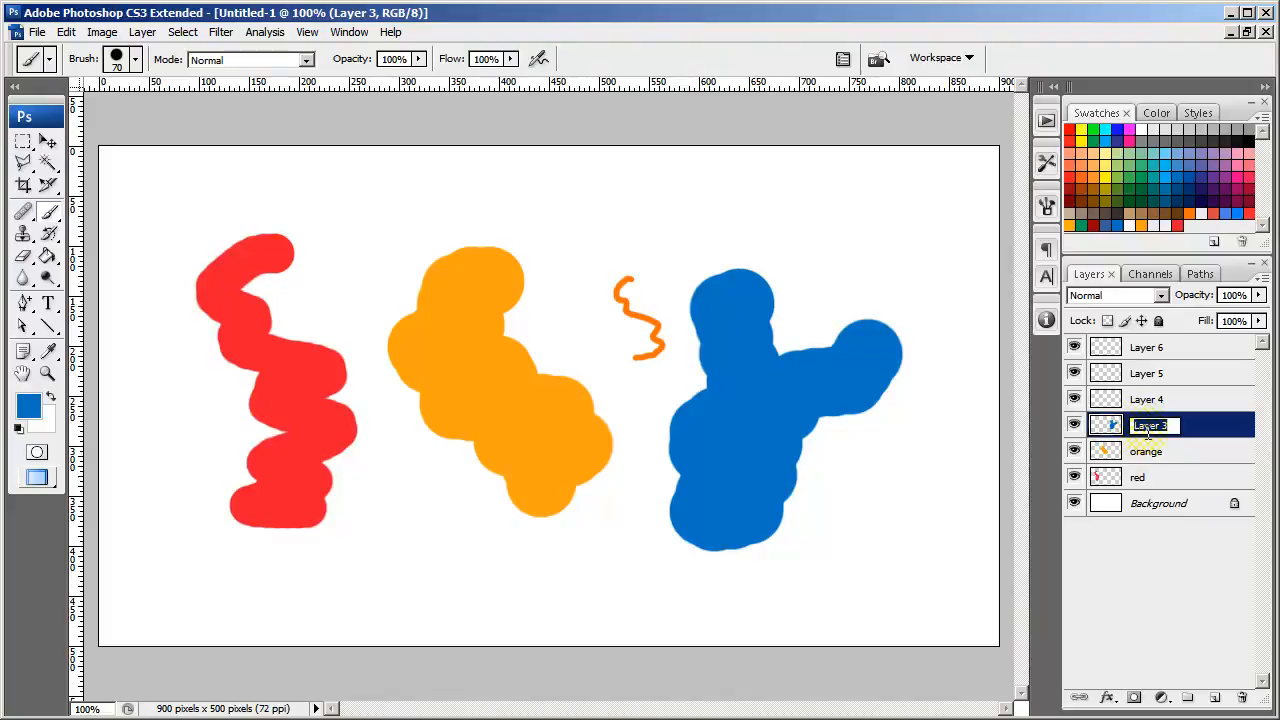
{"action": "type", "text": "Blue"}
{"action": "key", "text": "Return"}
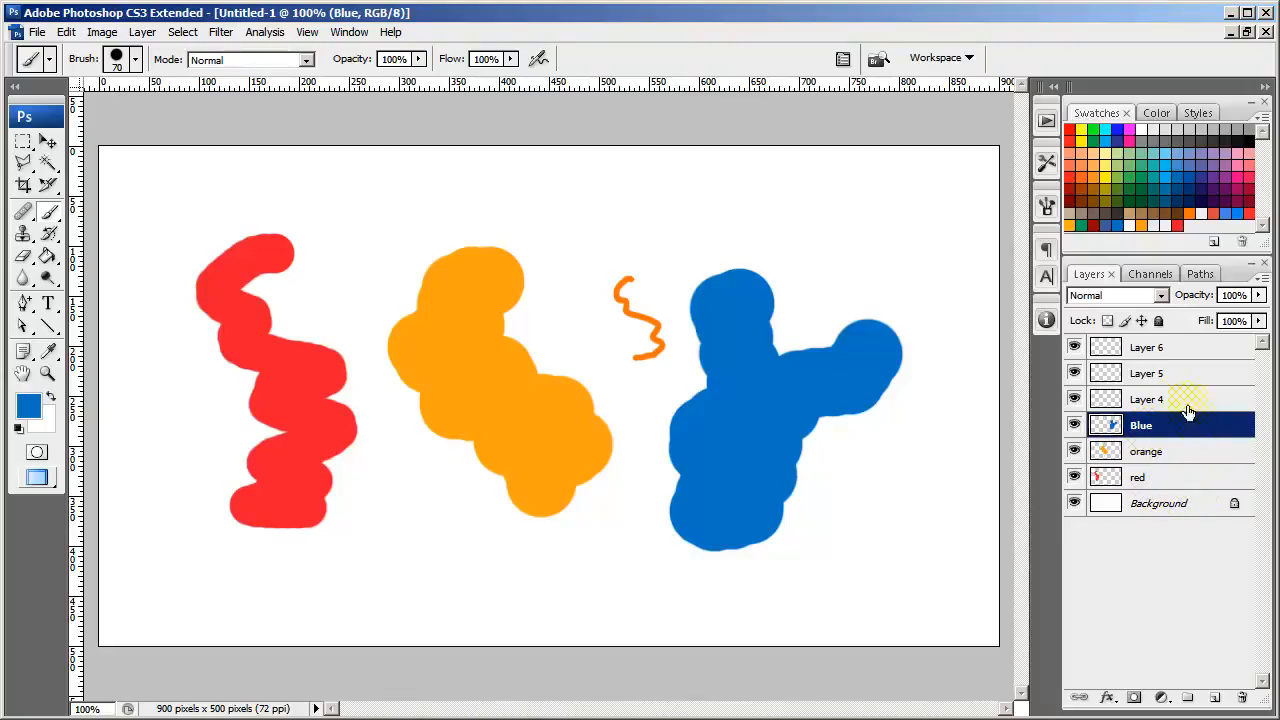
- Paint a thin pink squiggle on Layer 4 above the small orange one with the brush size reduced to 4
{"action": "left_click", "coordinate": [1157, 401]}
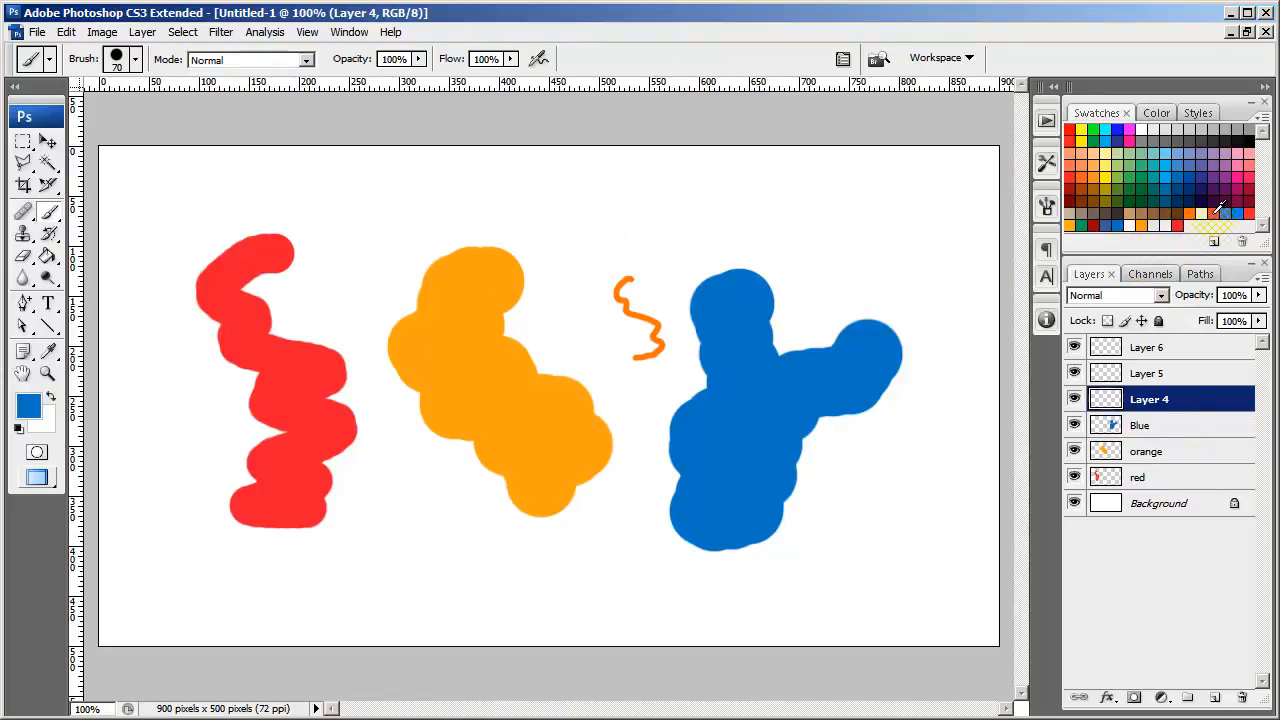
{"action": "left_click", "coordinate": [1245, 170]}
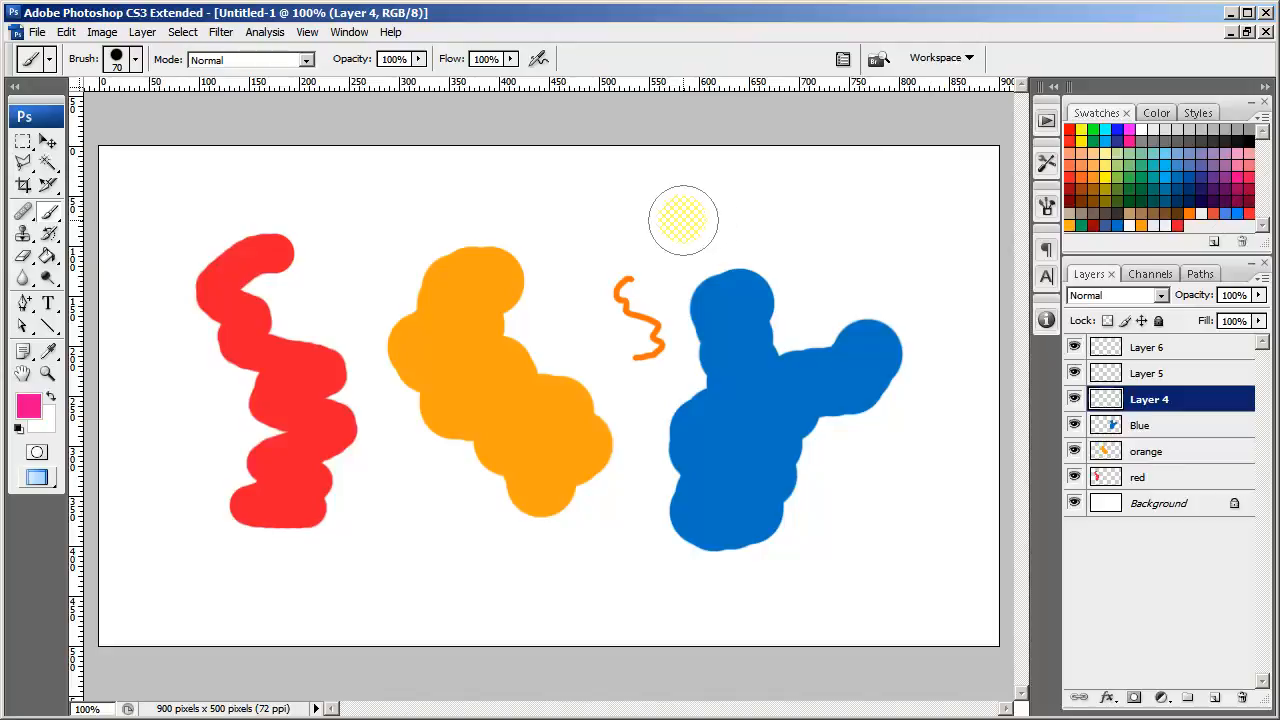
{"action": "key", "text": "bracketleft"}
{"action": "key", "text": "bracketleft"}
{"action": "key", "text": "bracketleft"}
{"action": "key", "text": "bracketleft"}
{"action": "key", "text": "bracketleft"}
{"action": "key", "text": "bracketleft"}
{"action": "key", "text": "bracketleft"}
{"action": "key", "text": "bracketleft"}
{"action": "mouse_move", "coordinate": [606, 202]}
{"action": "left_mouse_down"}
{"action": "mouse_move", "coordinate": [594, 212]}
{"action": "mouse_move", "coordinate": [605, 295]}
{"action": "mouse_move", "coordinate": [660, 195]}
{"action": "left_mouse_up"}
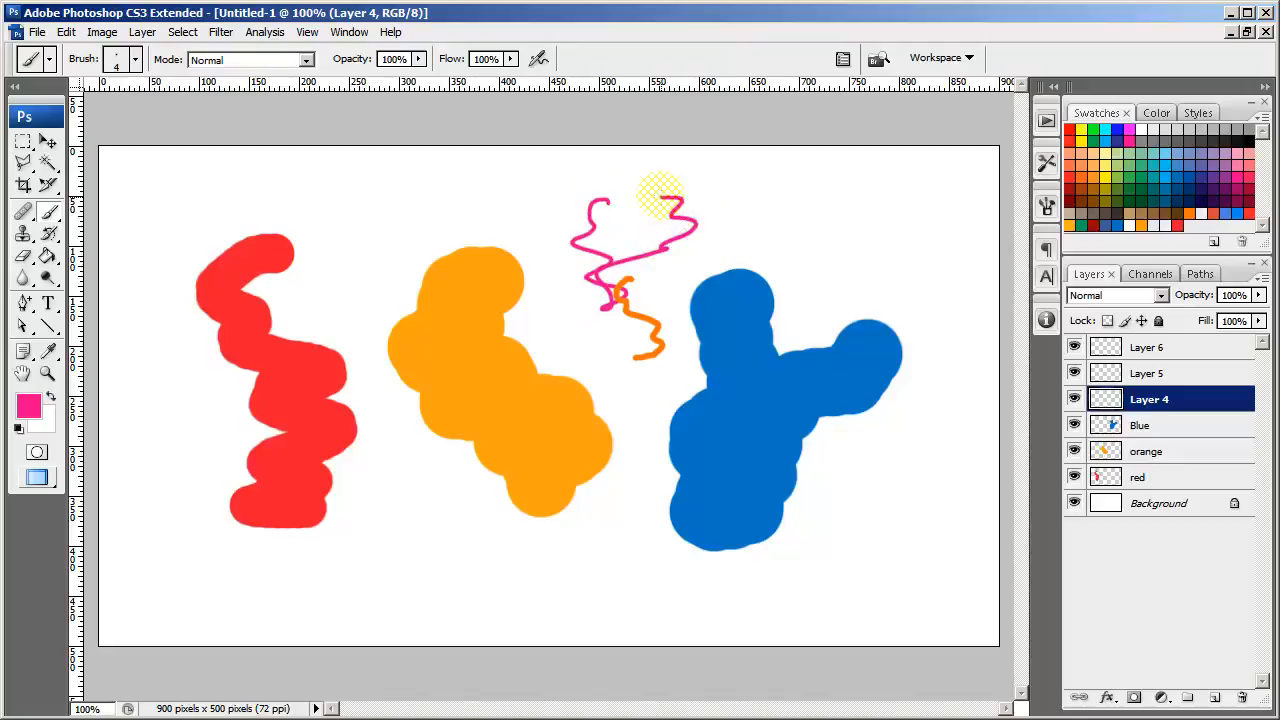
- Rename Layer 4, which holds the pink squiggle, as "pink"
{"action": "double_click", "coordinate": [1148, 399]}
{"action": "type", "text": "pink"}
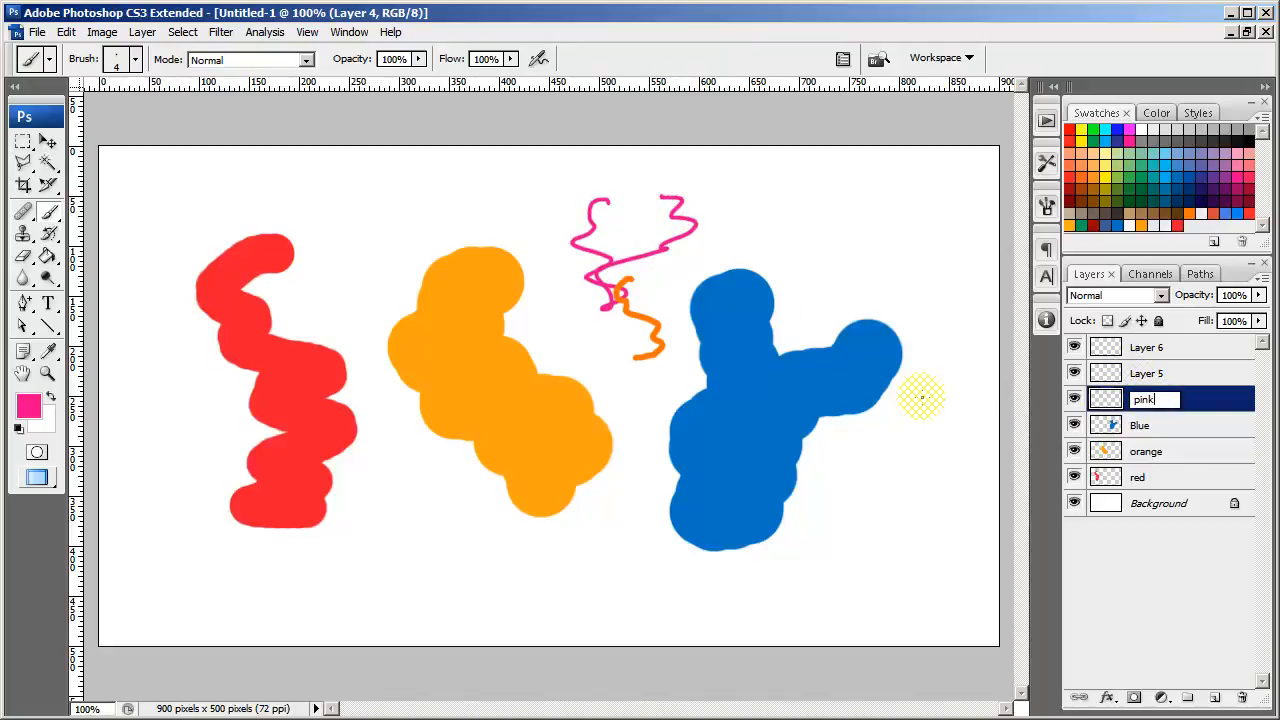
{"action": "key", "text": "Return"}
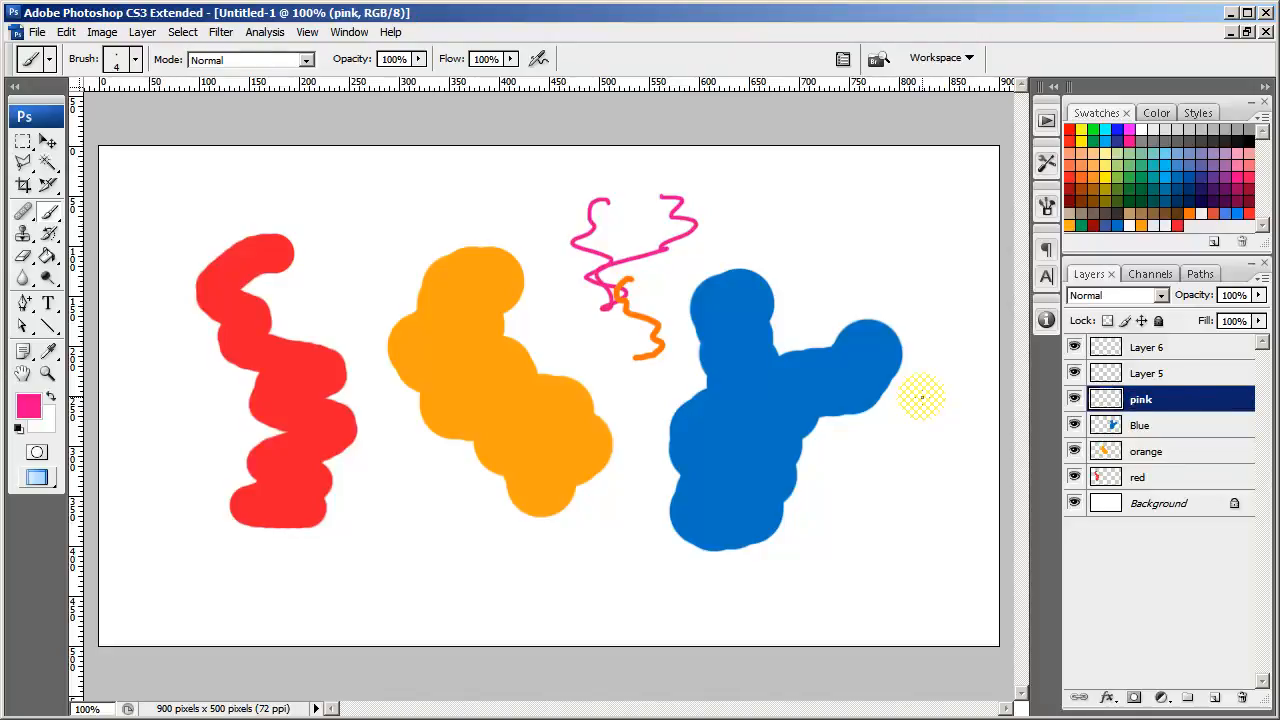
- Paint a thin dark red squiggle on Layer 5 in the canvas's upper-right area and rename the layer "dark red"
{"action": "left_click", "coordinate": [1181, 376]}
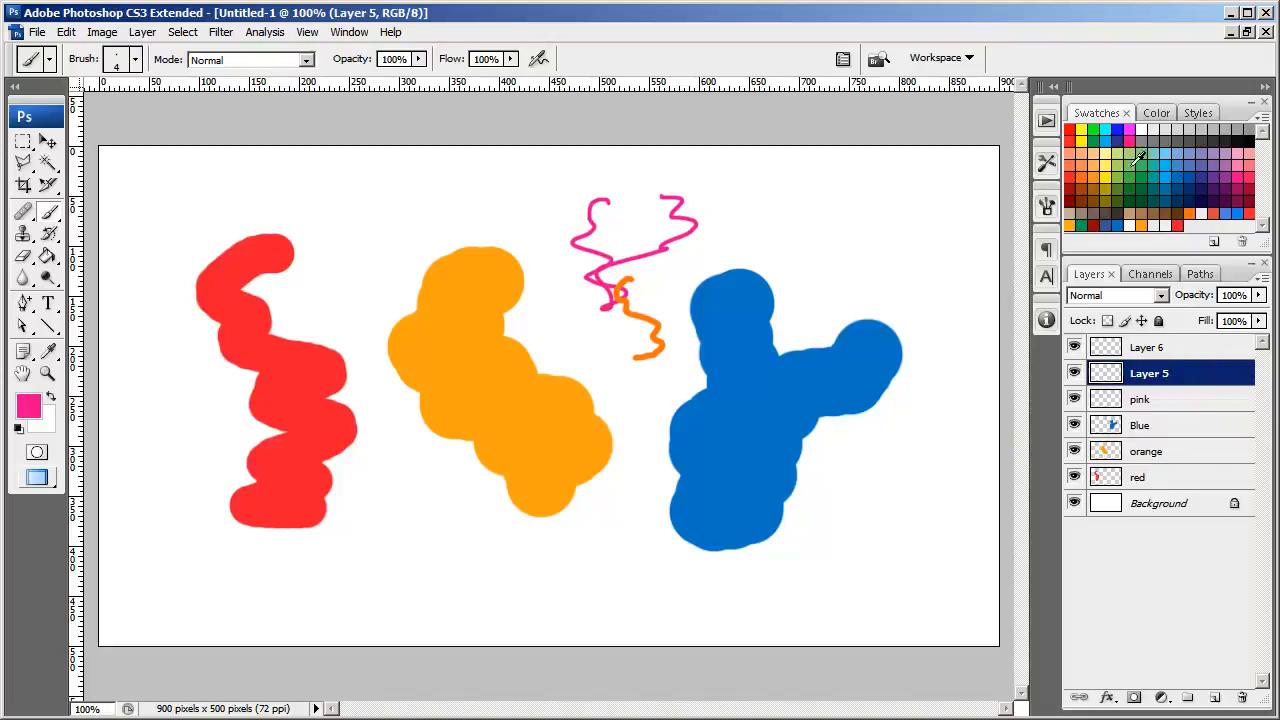
{"action": "left_click", "coordinate": [1071, 200]}
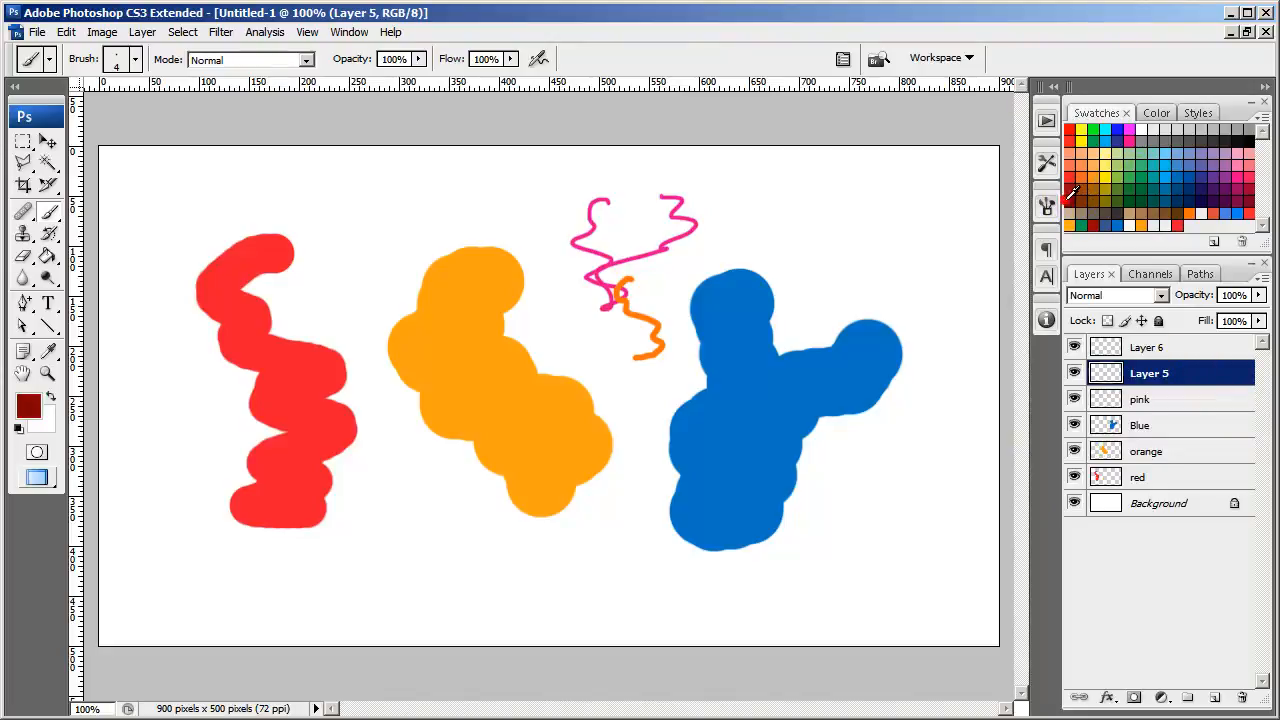
{"action": "mouse_move", "coordinate": [830, 208]}
{"action": "left_mouse_down"}
{"action": "mouse_move", "coordinate": [881, 264]}
{"action": "mouse_move", "coordinate": [863, 250]}
{"action": "mouse_move", "coordinate": [913, 218]}
{"action": "mouse_move", "coordinate": [892, 192]}
{"action": "mouse_move", "coordinate": [872, 208]}
{"action": "mouse_move", "coordinate": [887, 233]}
{"action": "mouse_move", "coordinate": [957, 252]}
{"action": "mouse_move", "coordinate": [905, 282]}
{"action": "left_mouse_up"}
{"action": "double_click", "coordinate": [1142, 374]}
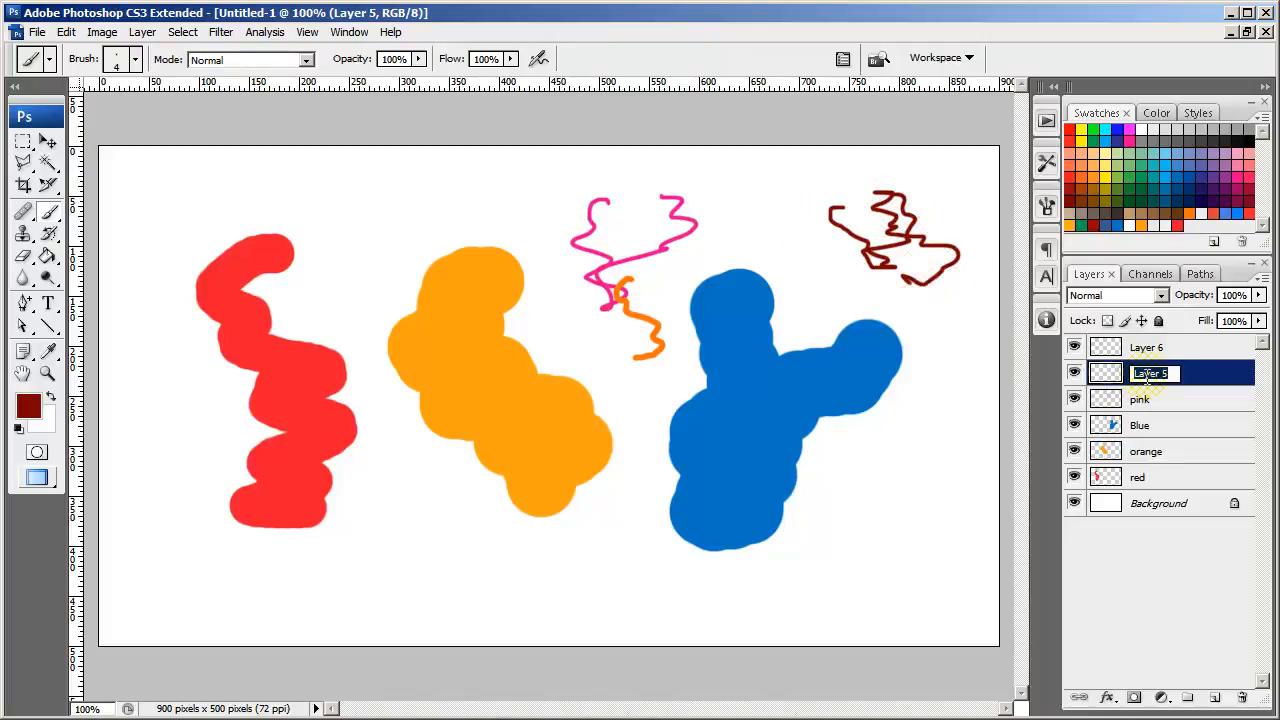
{"action": "type", "text": "dark red"}
{"action": "key", "text": "Return"}
- Move Layer 6's small orange squiggle down, clear of the pink one, and rename the layer "orange"
{"action": "left_click", "coordinate": [1155, 347]}
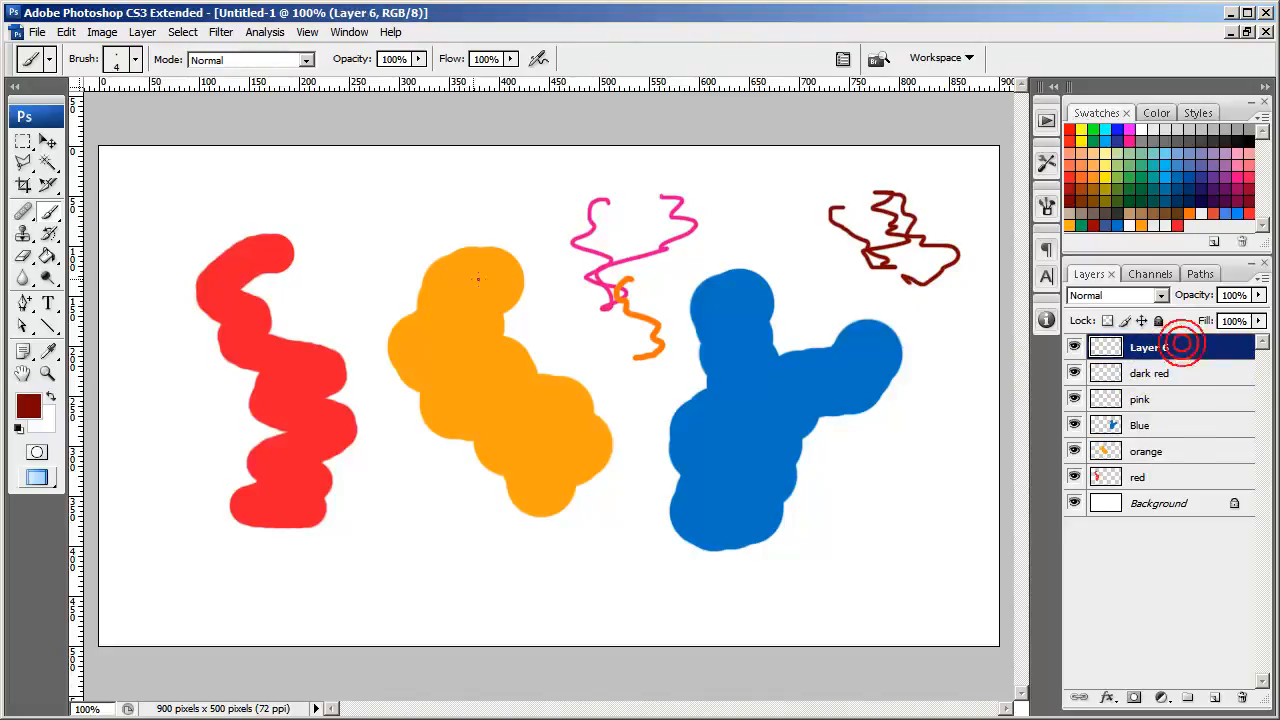
{"action": "left_click", "coordinate": [48, 143]}
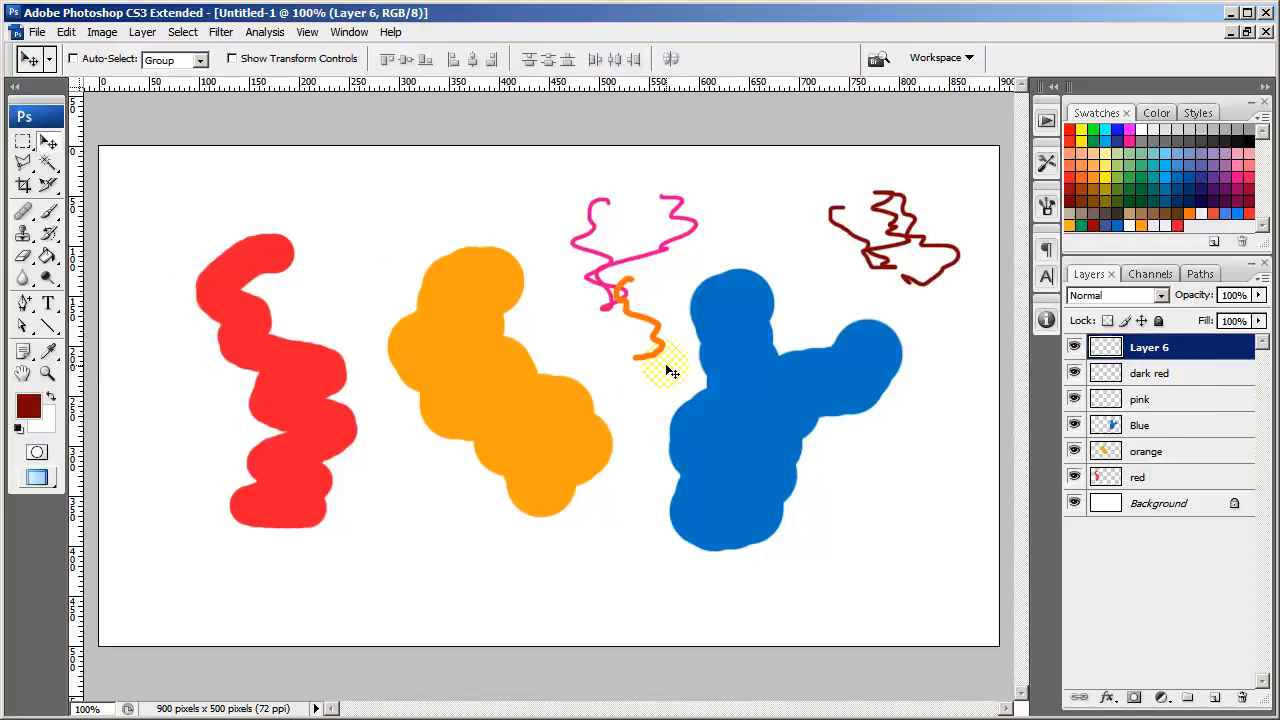
{"action": "mouse_move", "coordinate": [650, 372]}
{"action": "left_mouse_down"}
{"action": "mouse_move", "coordinate": [655, 412]}
{"action": "mouse_move", "coordinate": [622, 402]}
{"action": "mouse_move", "coordinate": [651, 423]}
{"action": "left_mouse_up"}
{"action": "double_click", "coordinate": [1141, 350]}
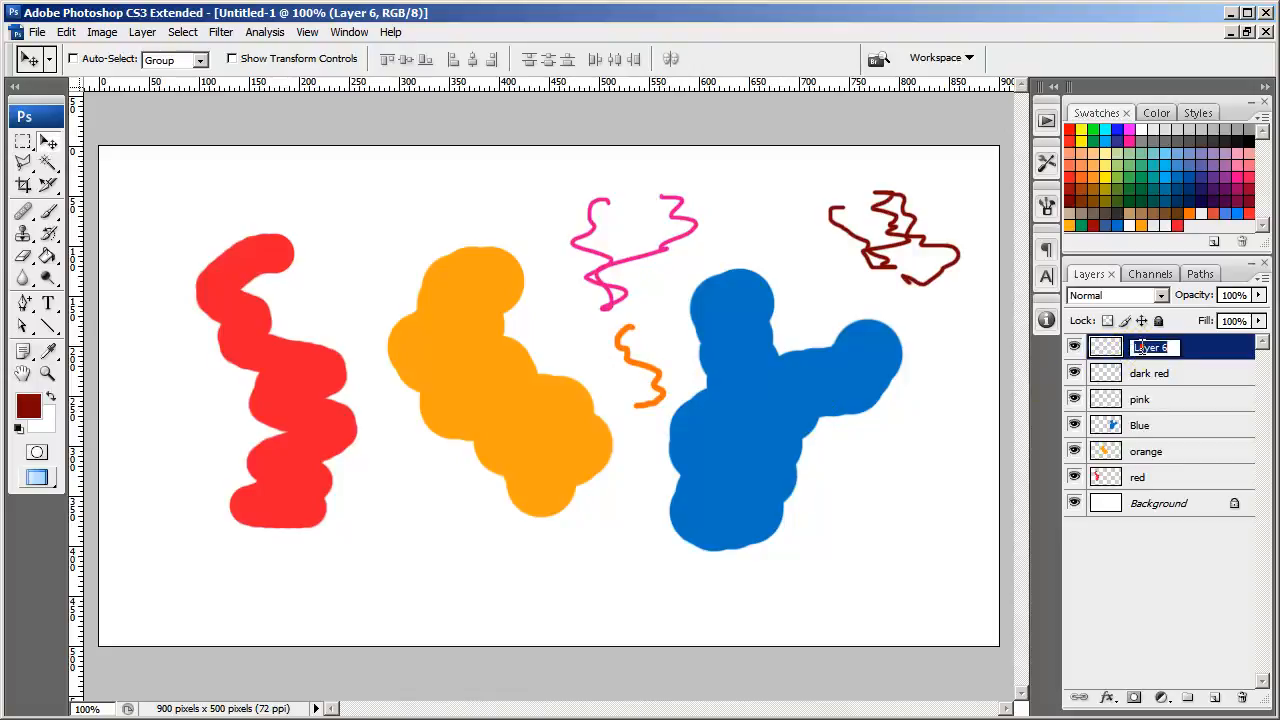
{"action": "type", "text": "orange"}
{"action": "key", "text": "Return"}
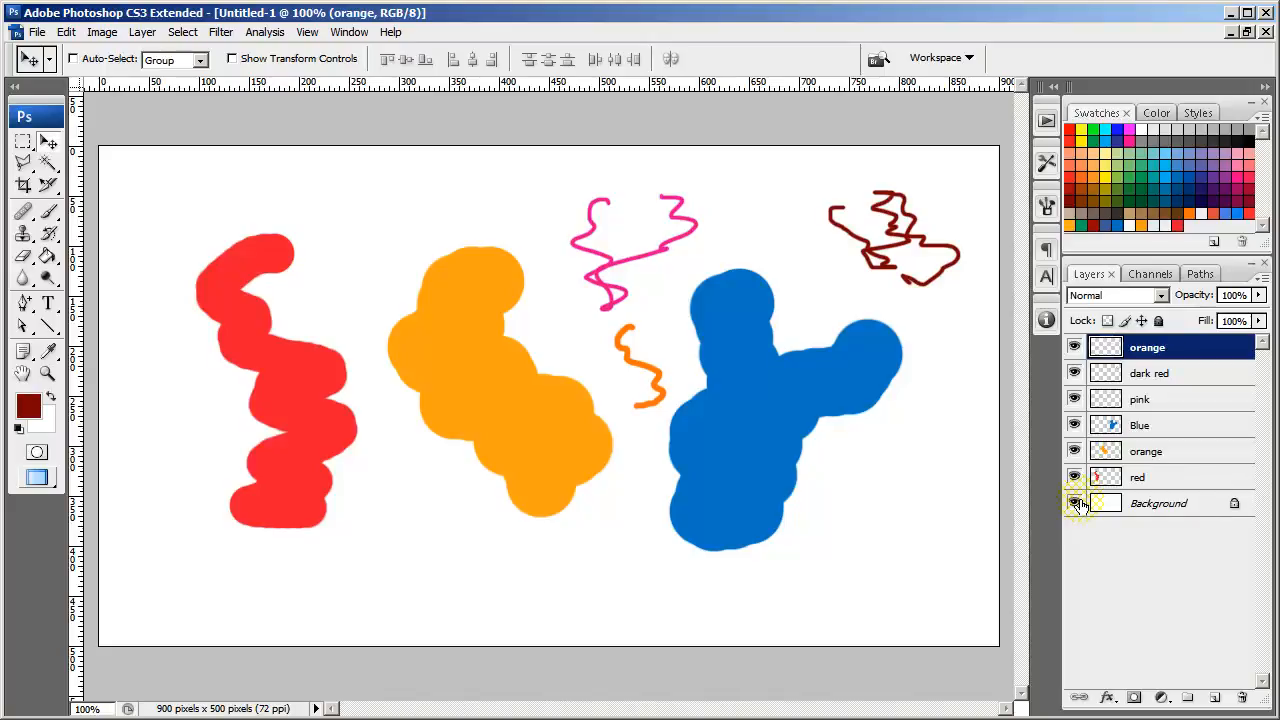
- Create a new layer group directly above the Background layer and name it "Scribbles"
{"action": "left_click", "coordinate": [1188, 510]}
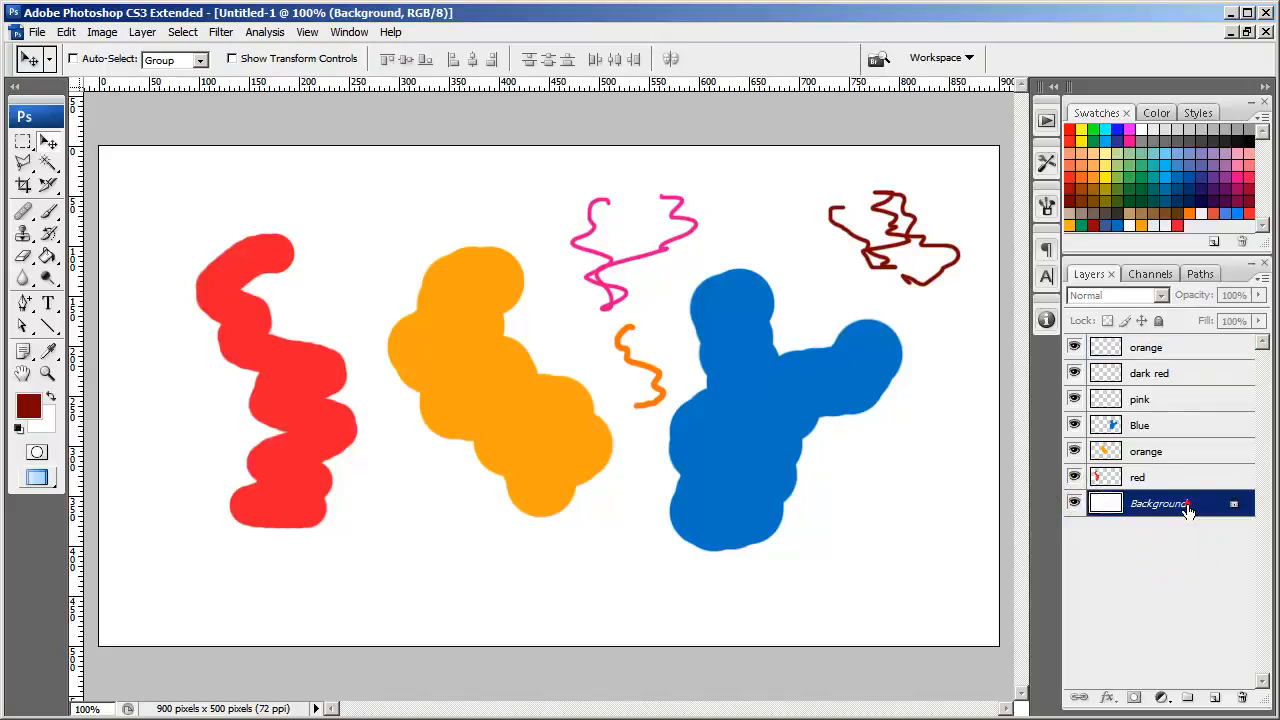
{"action": "left_click", "coordinate": [1188, 700]}
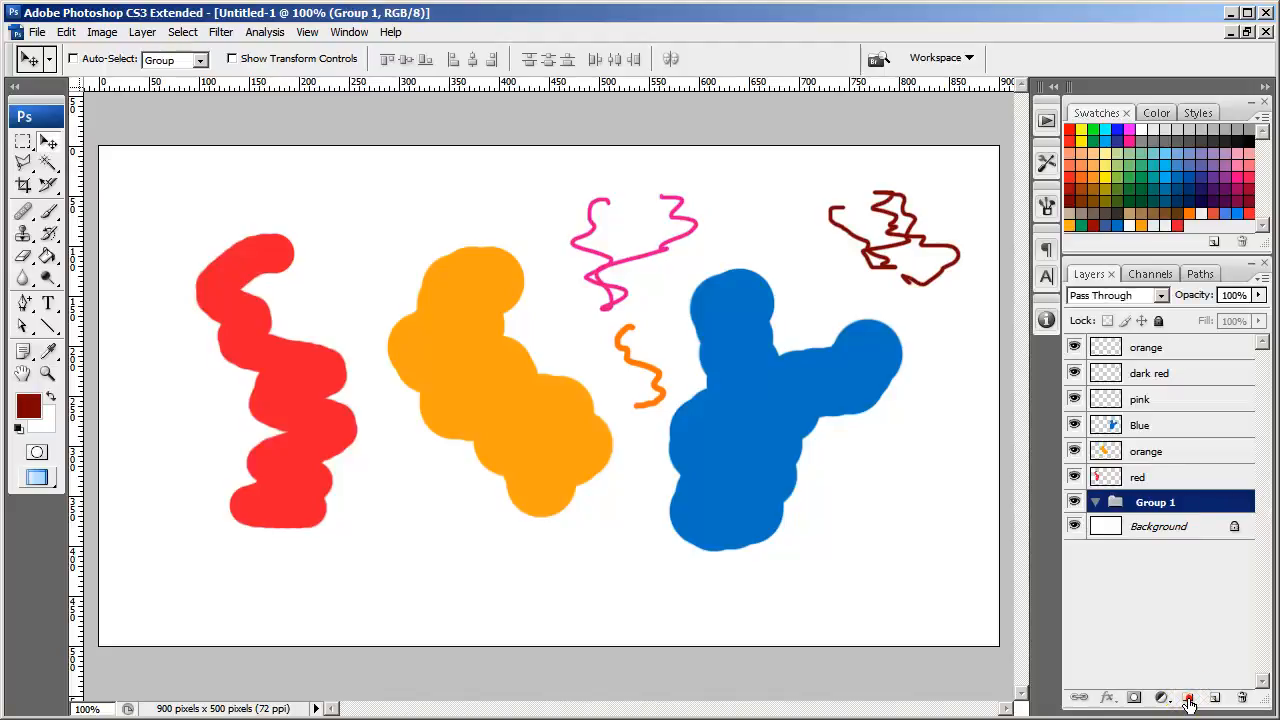
{"action": "left_click", "coordinate": [1115, 505]}
{"action": "left_click", "coordinate": [1157, 512]}
{"action": "double_click", "coordinate": [1155, 505]}
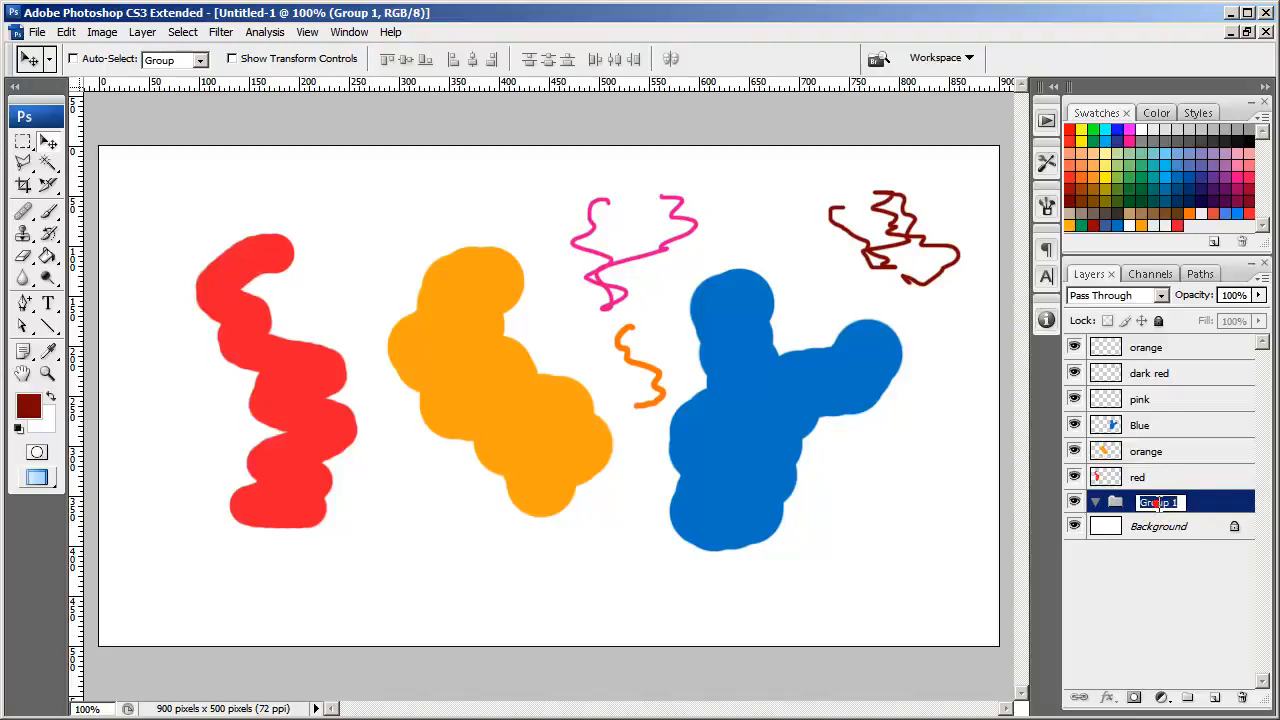
{"action": "type", "text": "Scribbles"}
{"action": "key", "text": "Return"}
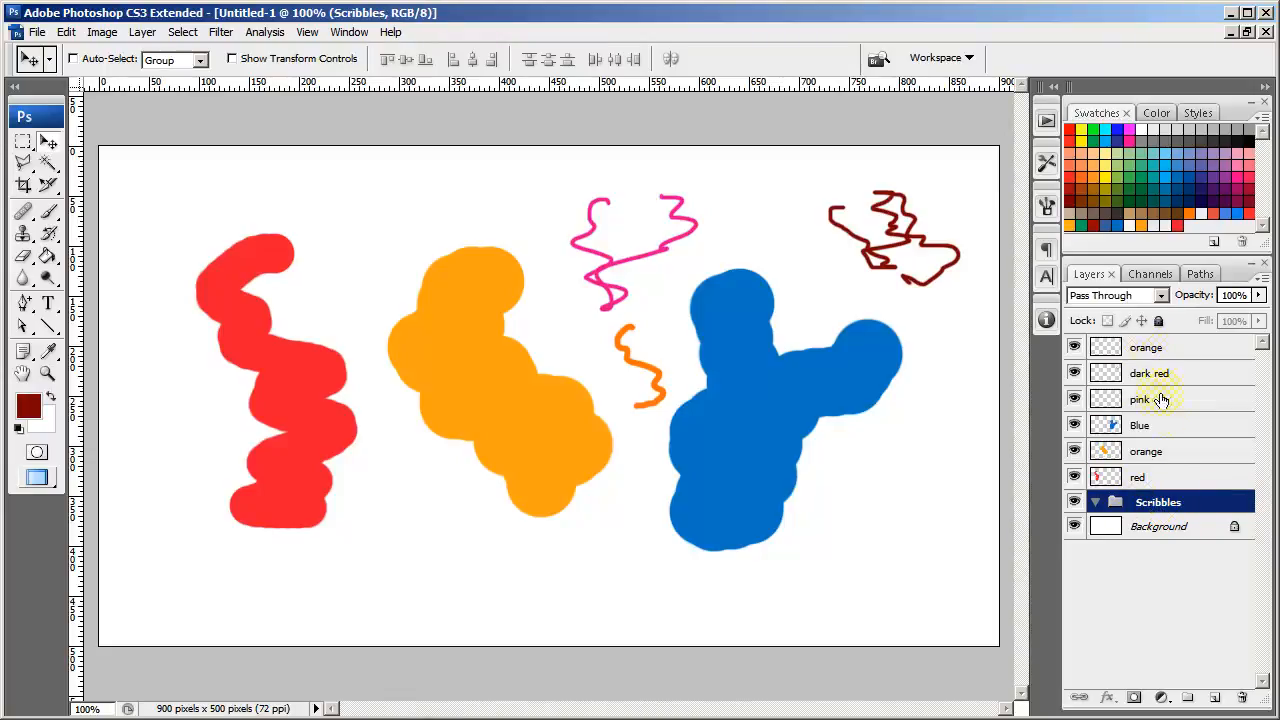
- Move all six colour layers, from the top orange through red, into the Scribbles group and check it collapsed and expanded
{"action": "left_click", "coordinate": [1190, 352]}
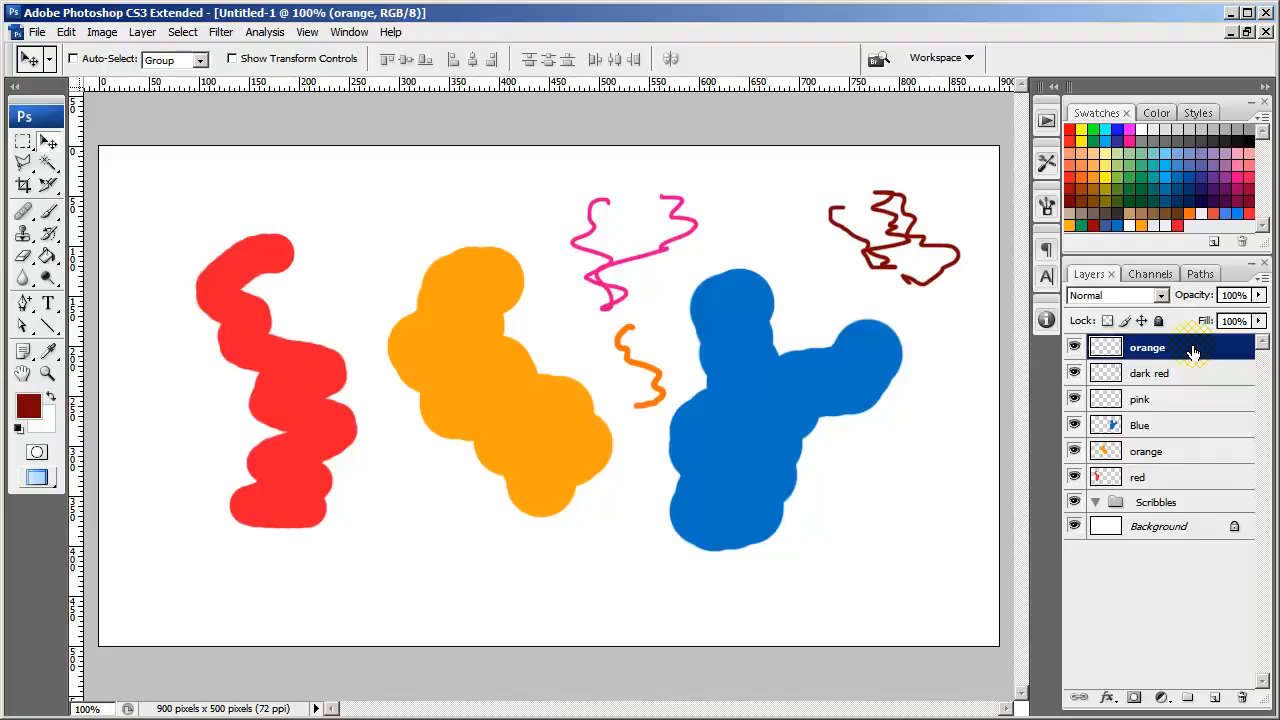
{"action": "left_click", "coordinate": [1175, 480], "text": "shift"}
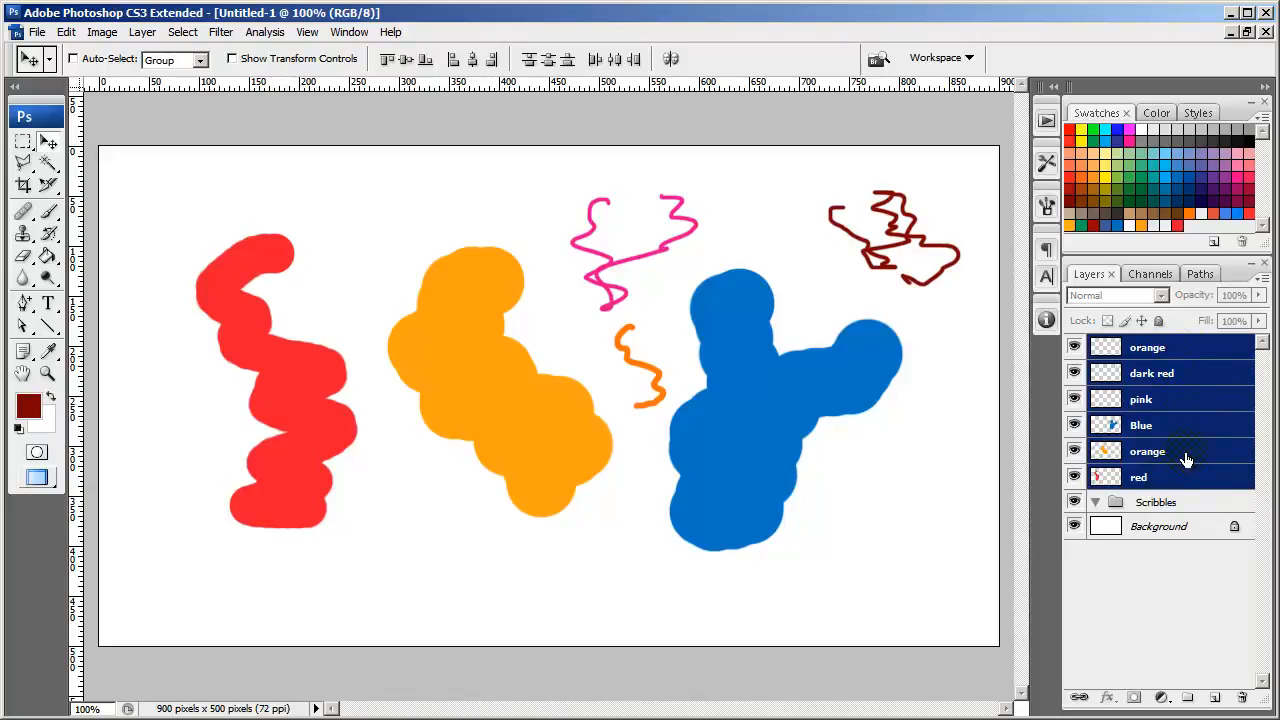
{"action": "left_click_drag", "start_coordinate": [1186, 455], "coordinate": [1168, 505]}
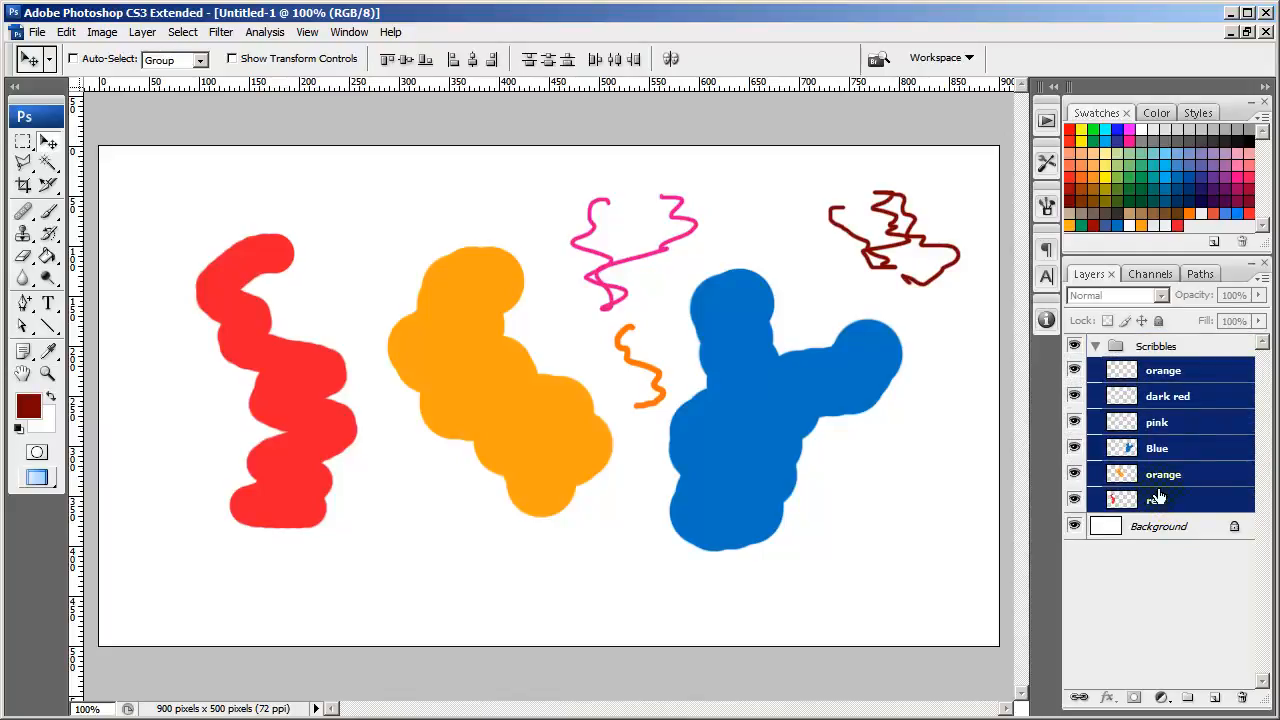
{"action": "left_click", "coordinate": [1095, 346]}
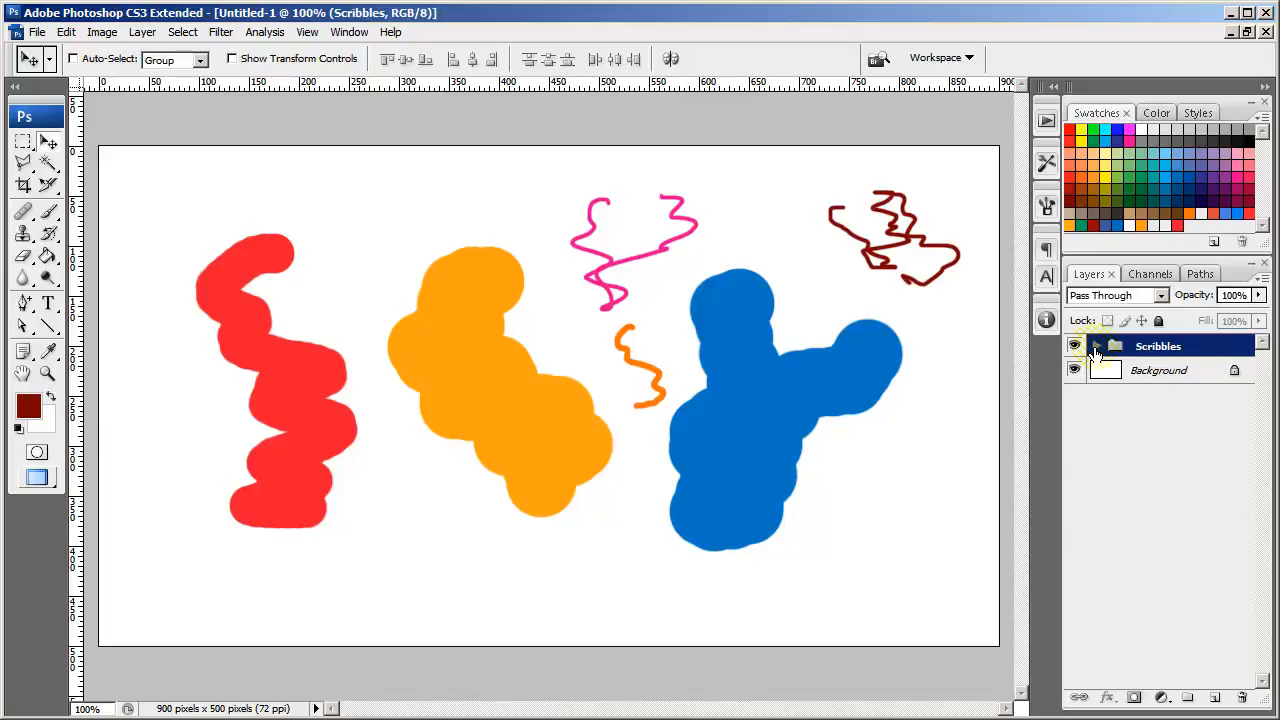
{"action": "left_click", "coordinate": [1156, 428]}
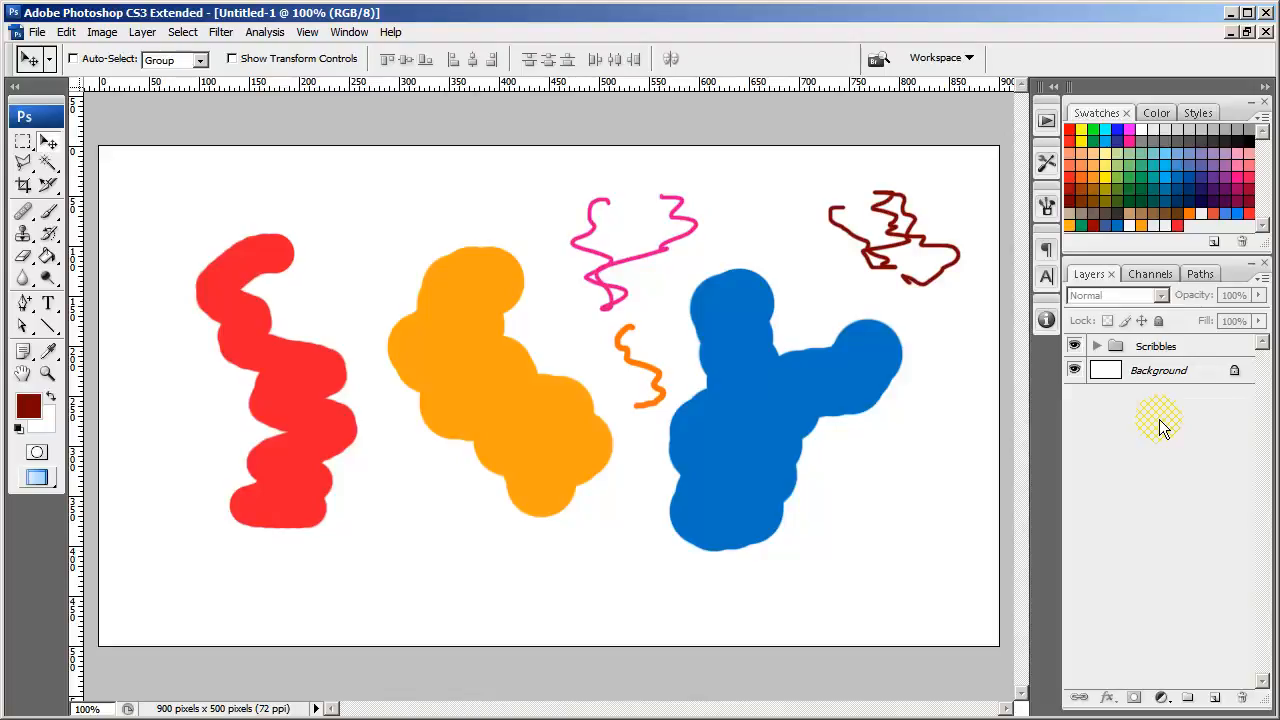
{"action": "left_click", "coordinate": [1095, 346]}
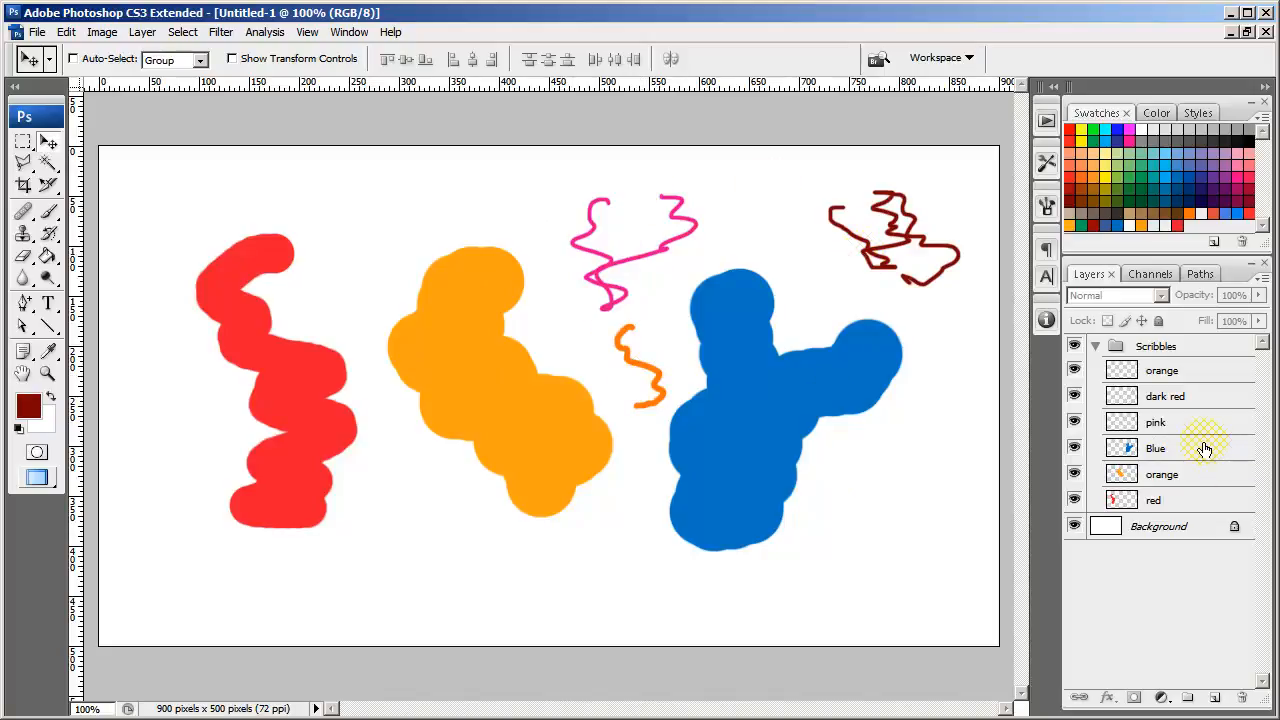
{"action": "left_click", "coordinate": [1177, 347]}
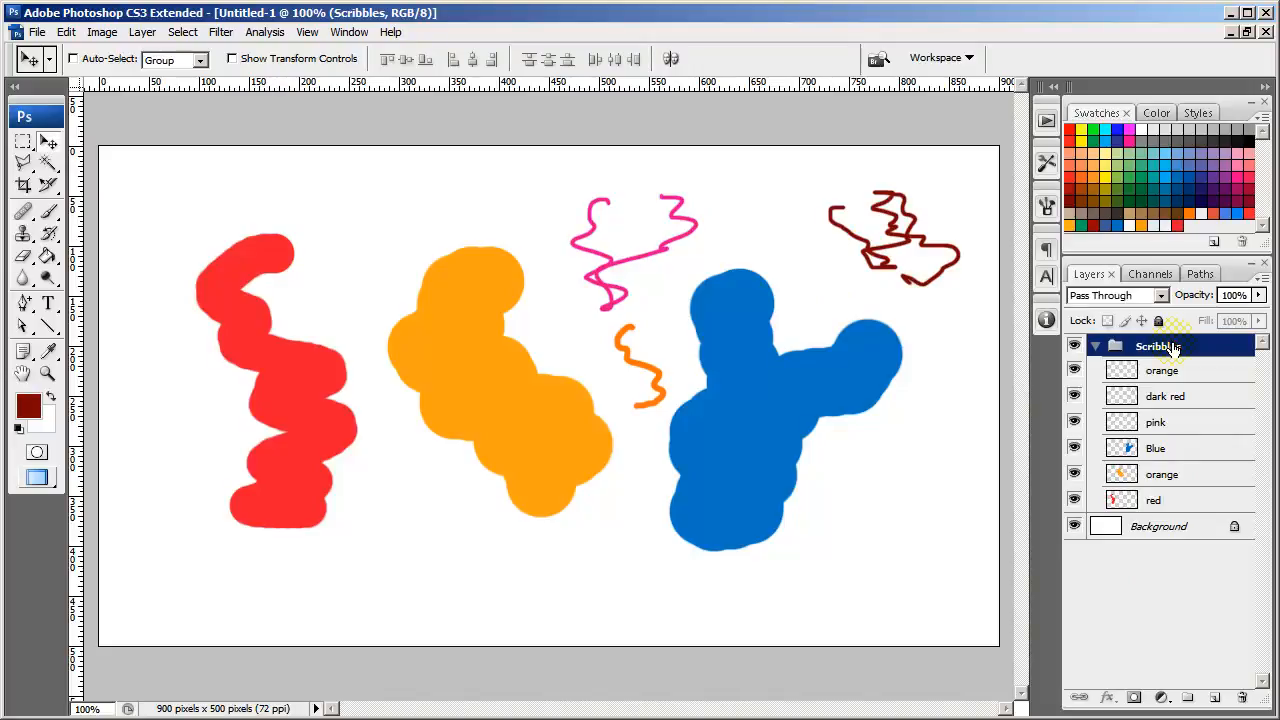
- Put the Blue, lower orange and red layers into a new group nested inside Scribbles and check its contents
{"action": "left_click", "coordinate": [1176, 454]}
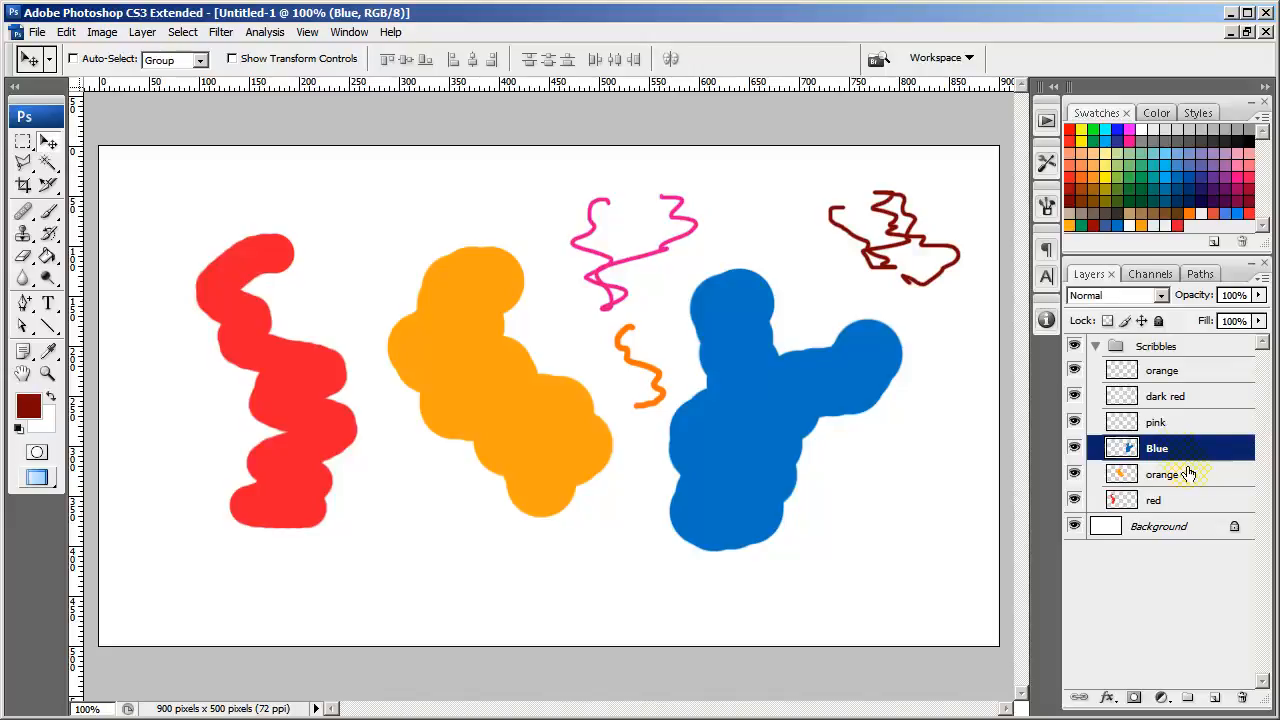
{"action": "left_click", "coordinate": [1188, 475], "text": "shift"}
{"action": "left_click", "coordinate": [1193, 501], "text": "shift"}
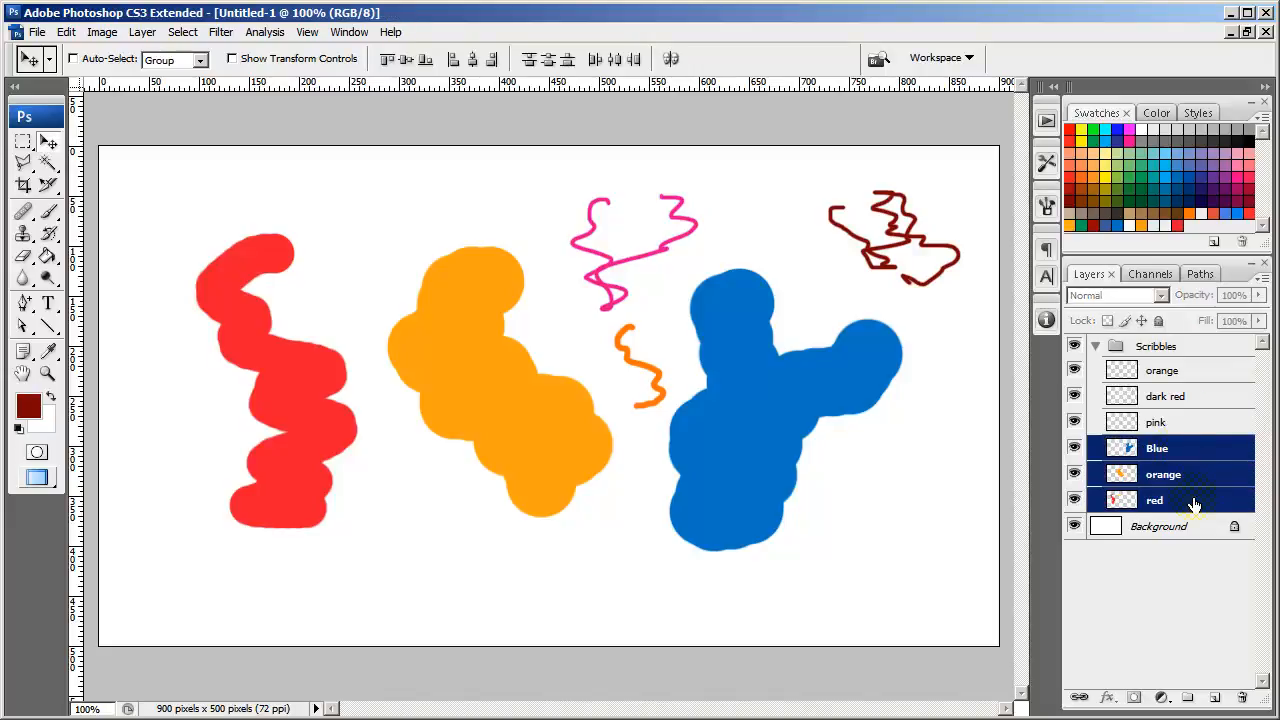
{"action": "left_click", "coordinate": [1192, 449]}
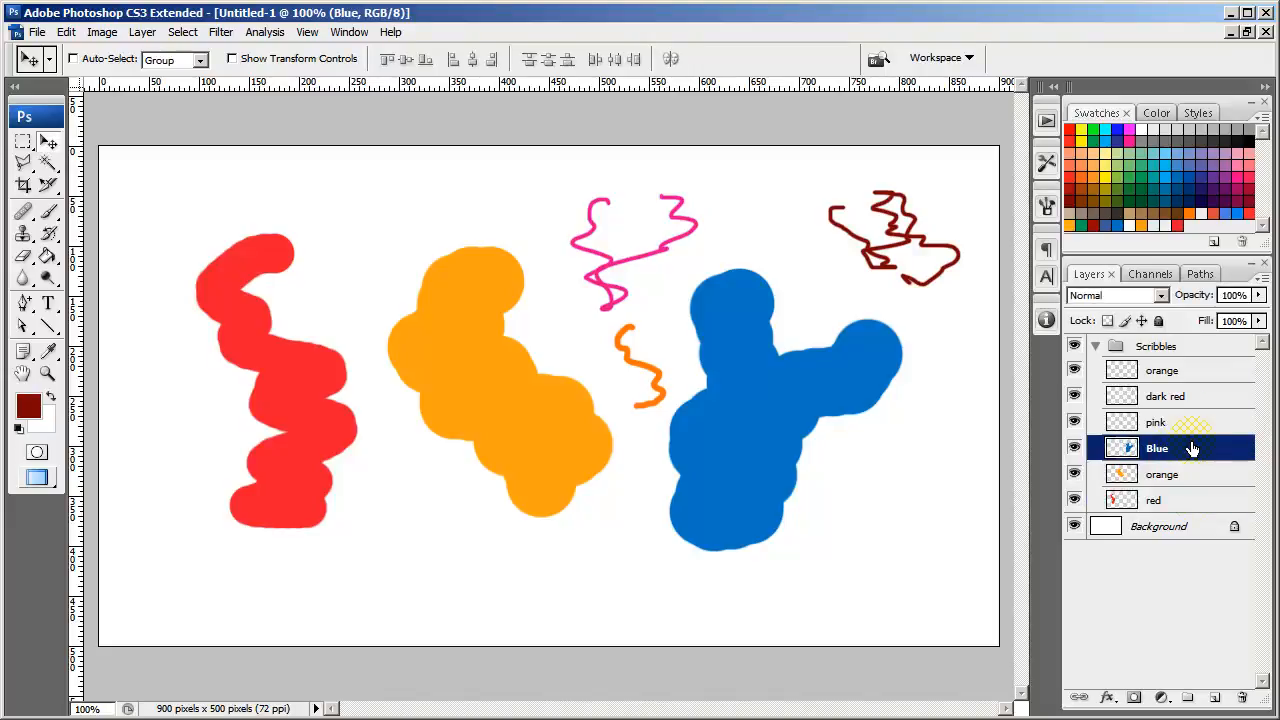
{"action": "left_click", "coordinate": [1199, 503], "text": "shift"}
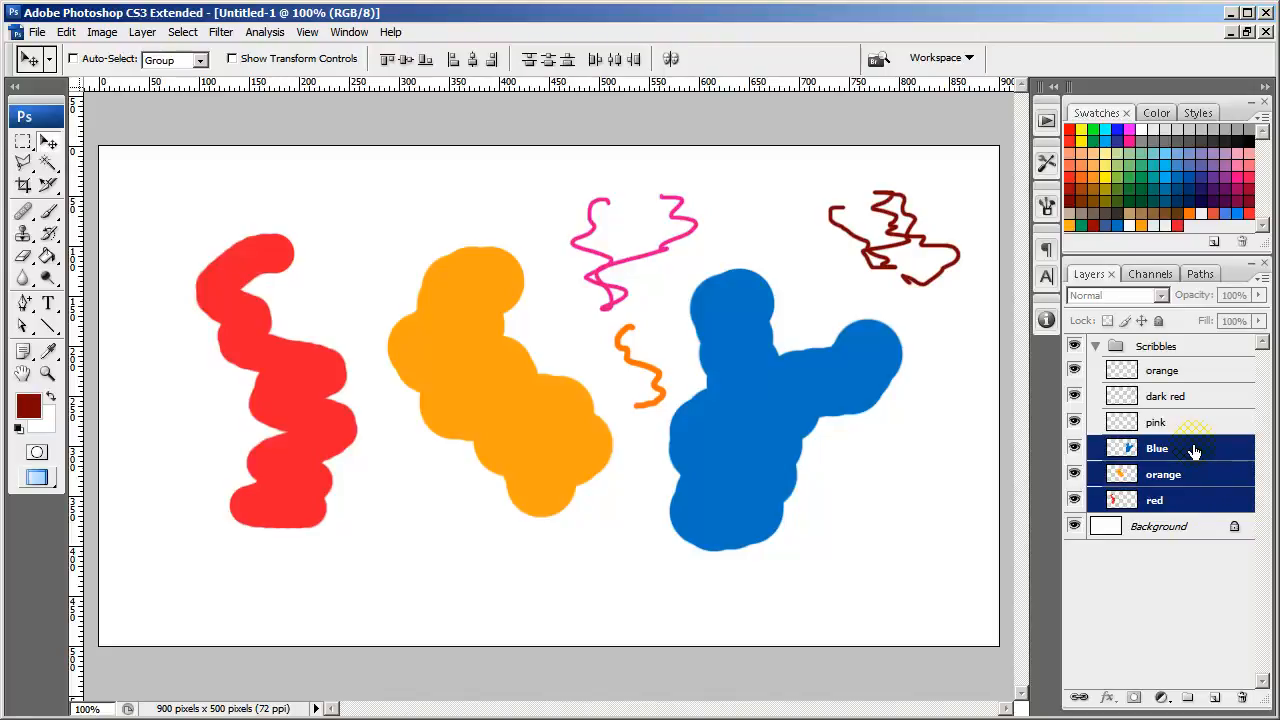
{"action": "left_click_drag", "start_coordinate": [1194, 451], "coordinate": [1187, 700]}
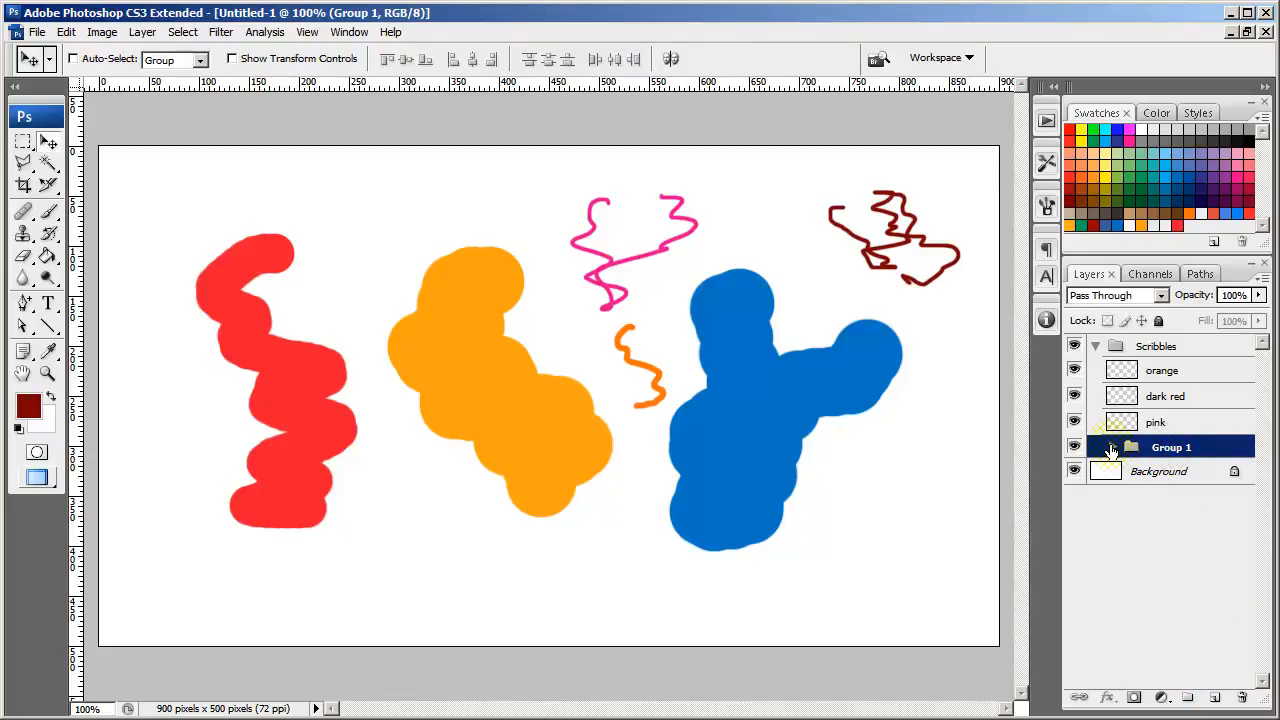
{"action": "left_click", "coordinate": [1110, 449]}
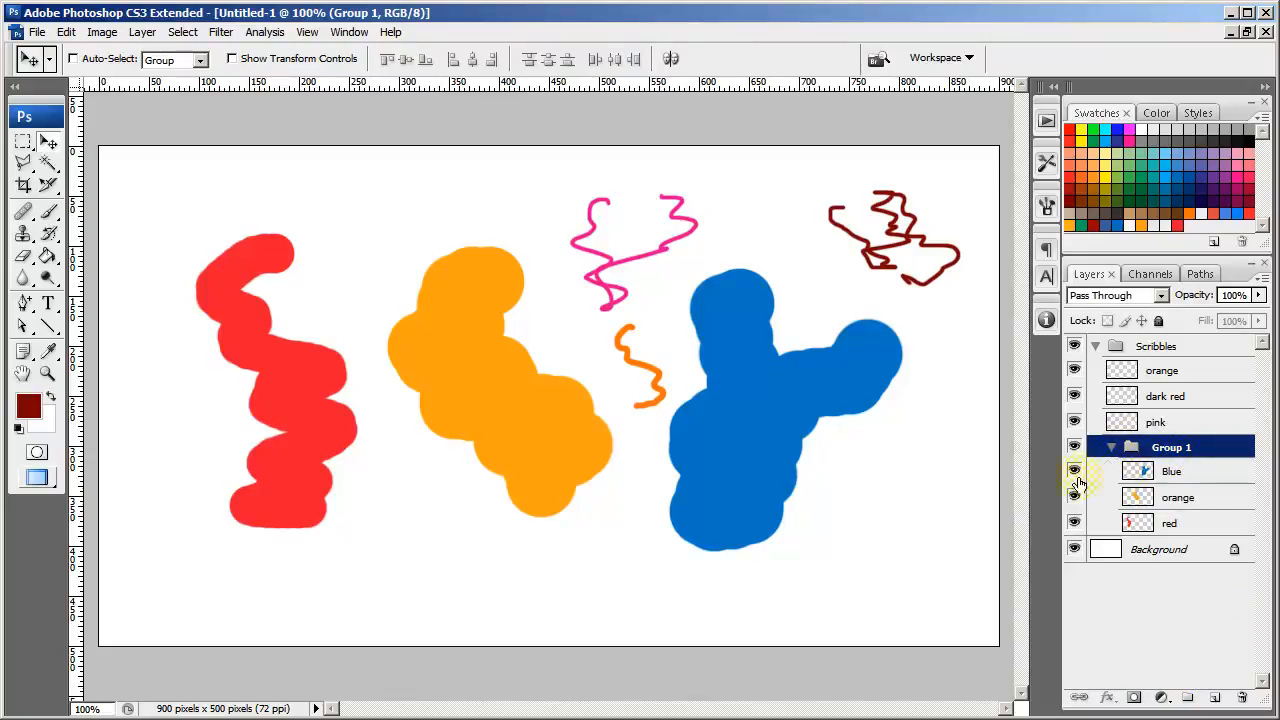
{"action": "left_click", "coordinate": [718, 416]}
{"action": "left_click", "coordinate": [1110, 452]}
- Rename the nested group holding the three thick shapes as "Thick"
{"action": "left_click", "coordinate": [1170, 452]}
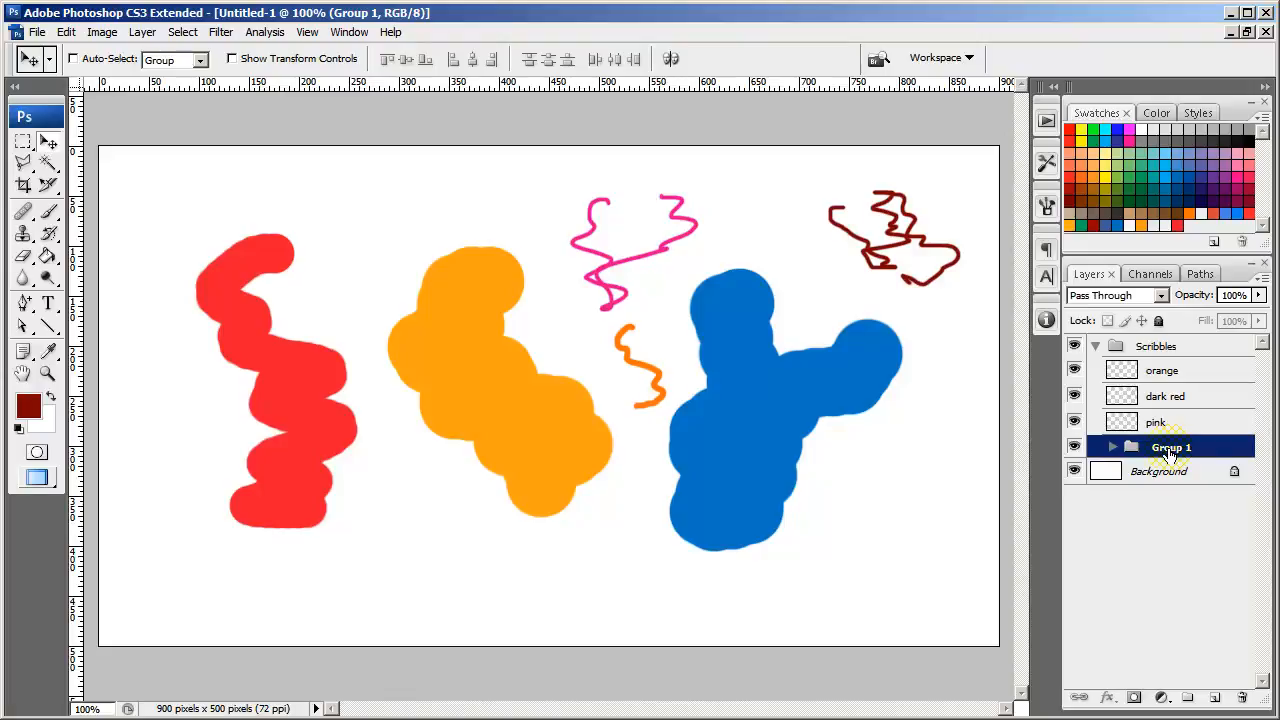
{"action": "double_click", "coordinate": [1168, 448]}
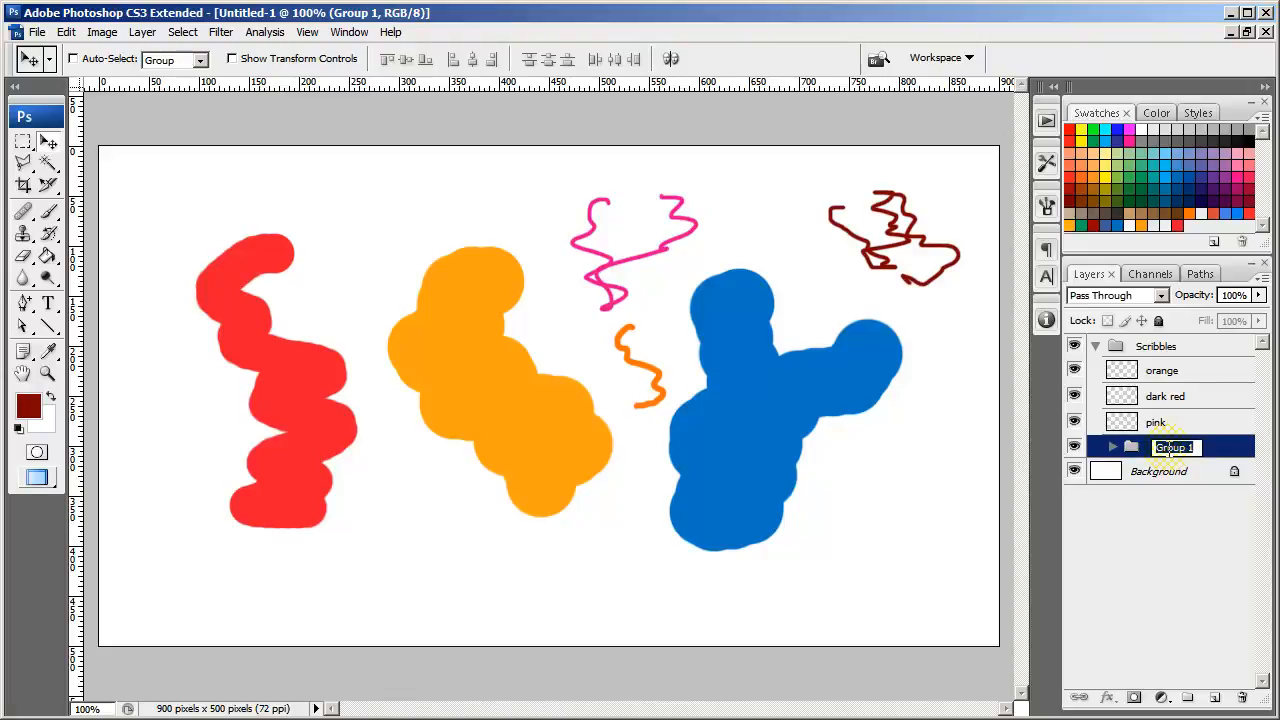
{"action": "type", "text": "Thick"}
{"action": "key", "text": "Return"}
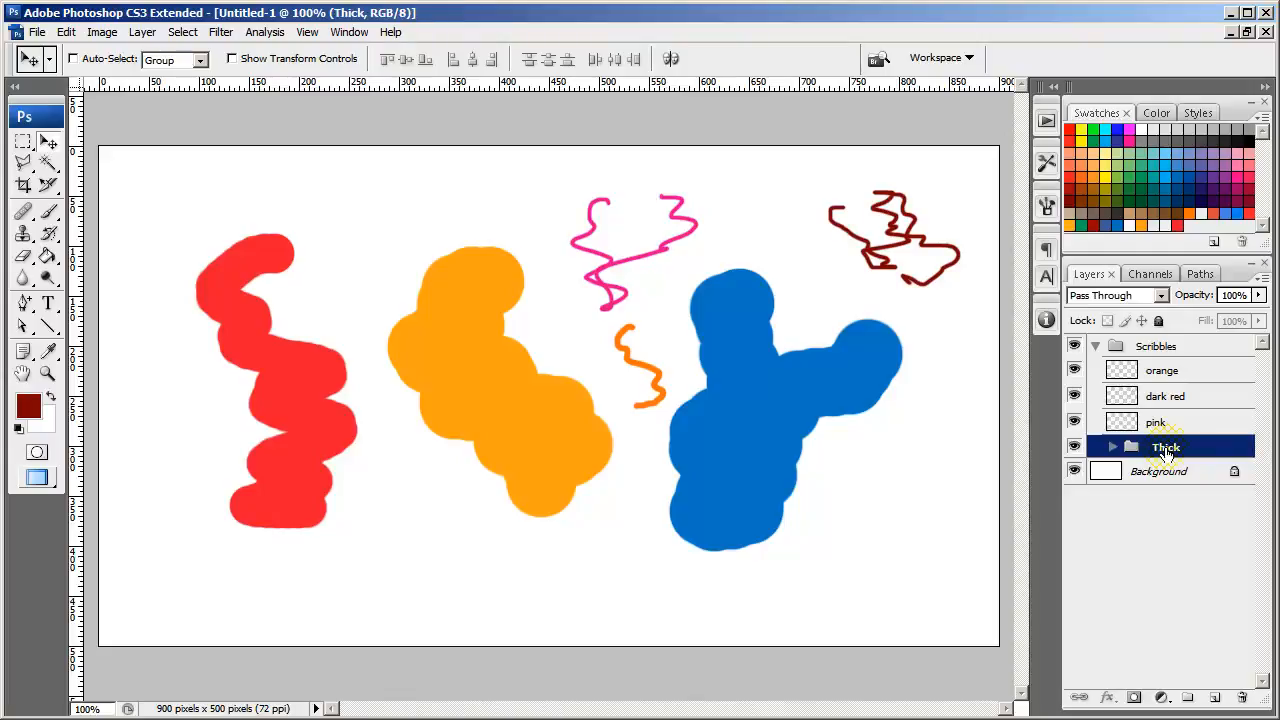
- Put the top orange, dark red and pink layers into a new group inside Scribbles and name it "Thin"
{"action": "left_click", "coordinate": [1177, 372]}
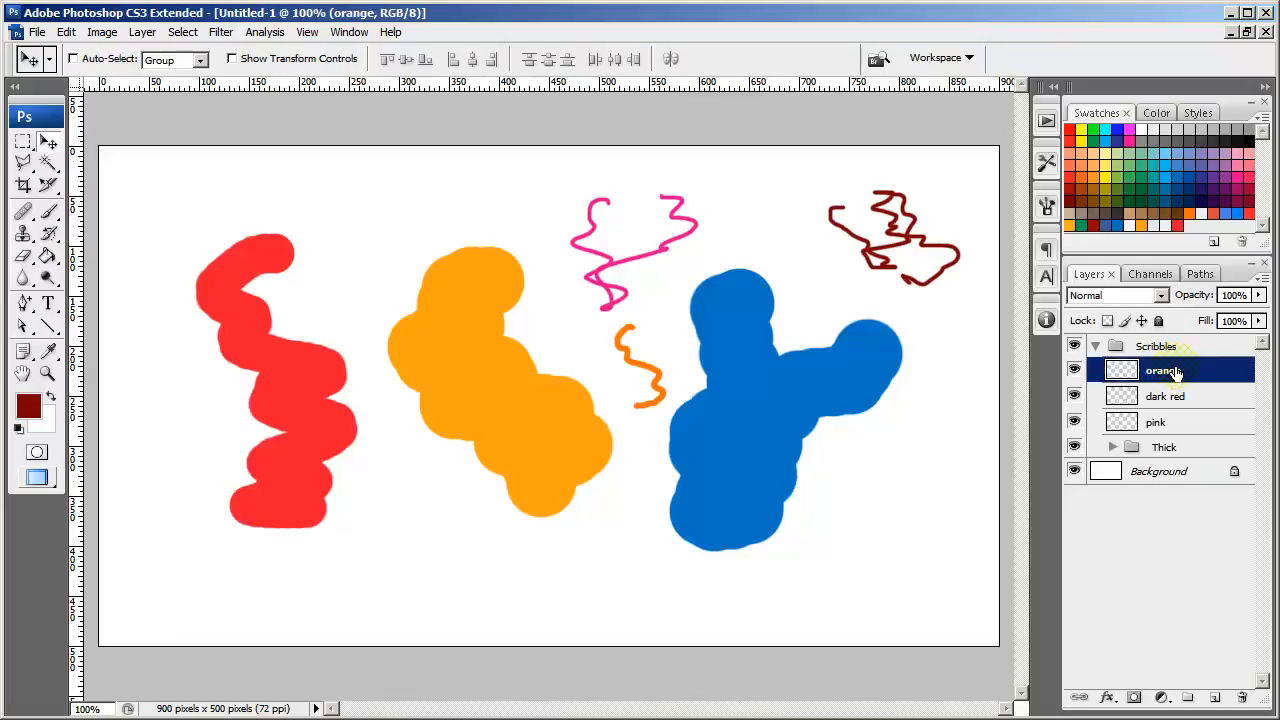
{"action": "left_click", "coordinate": [1188, 427], "text": "shift"}
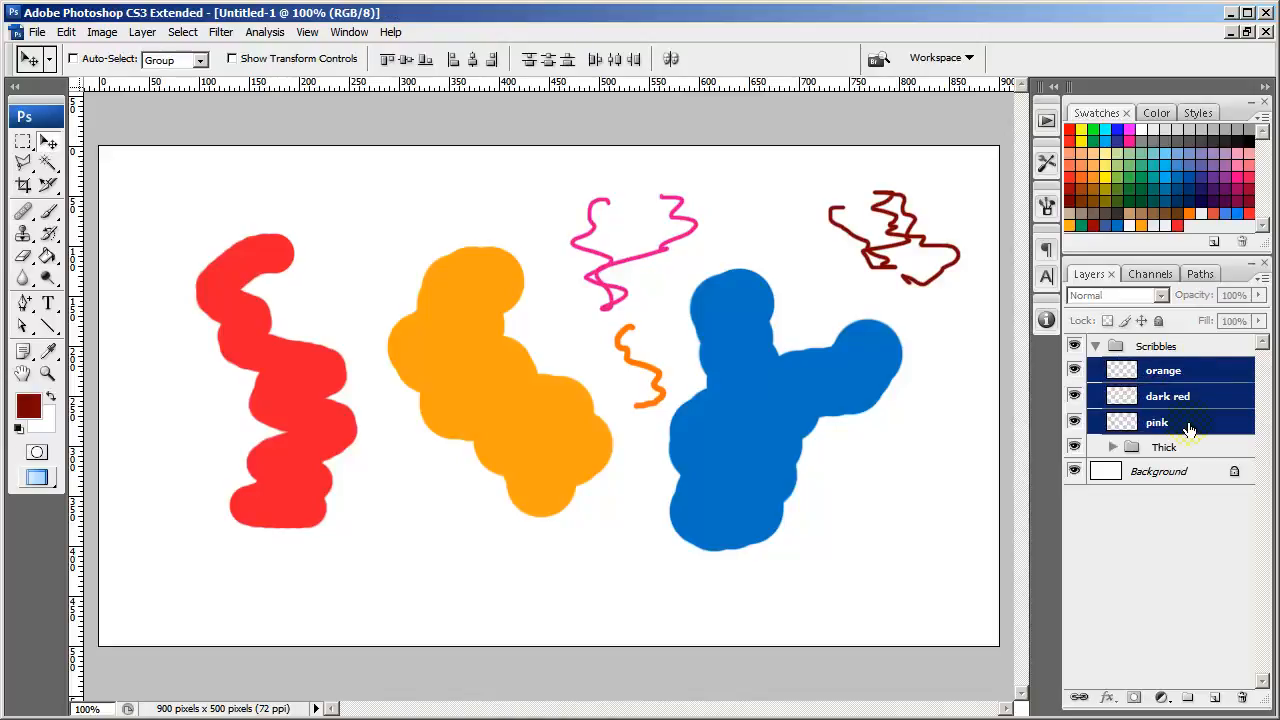
{"action": "left_click_drag", "start_coordinate": [1207, 368], "coordinate": [1188, 697]}
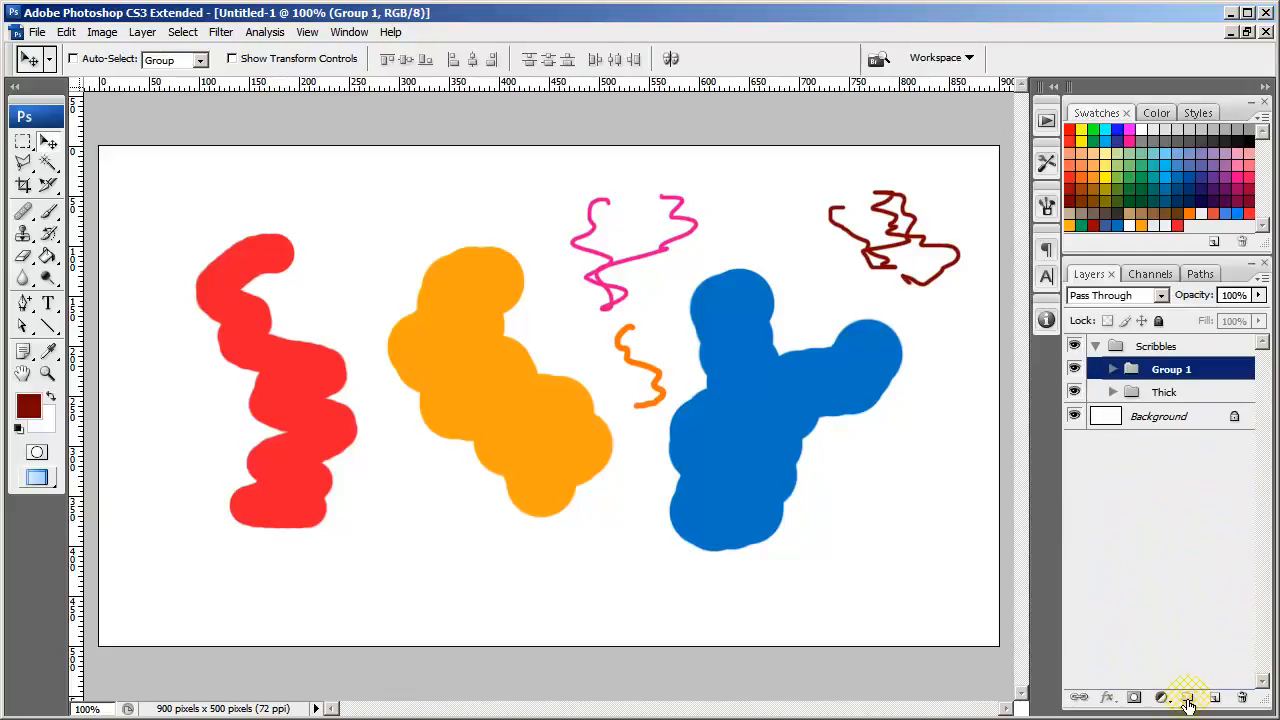
{"action": "double_click", "coordinate": [1172, 369]}
{"action": "type", "text": "Thin"}
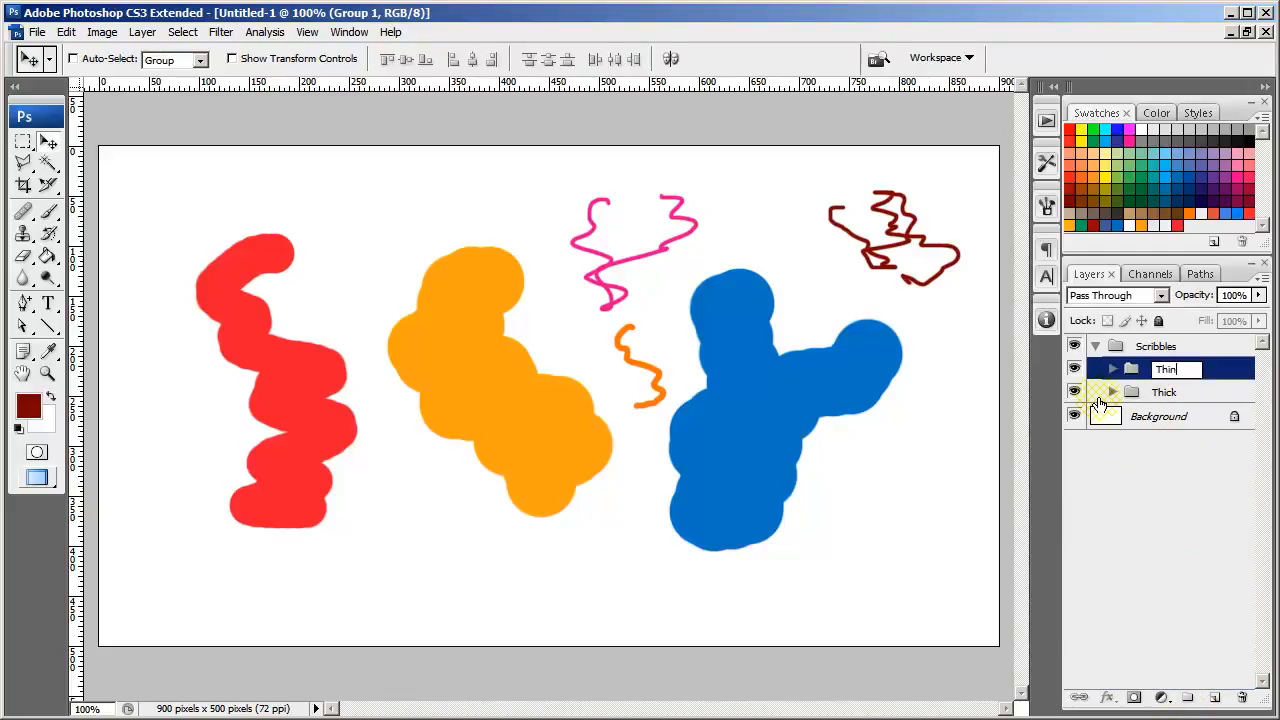
{"action": "key", "text": "Return"}
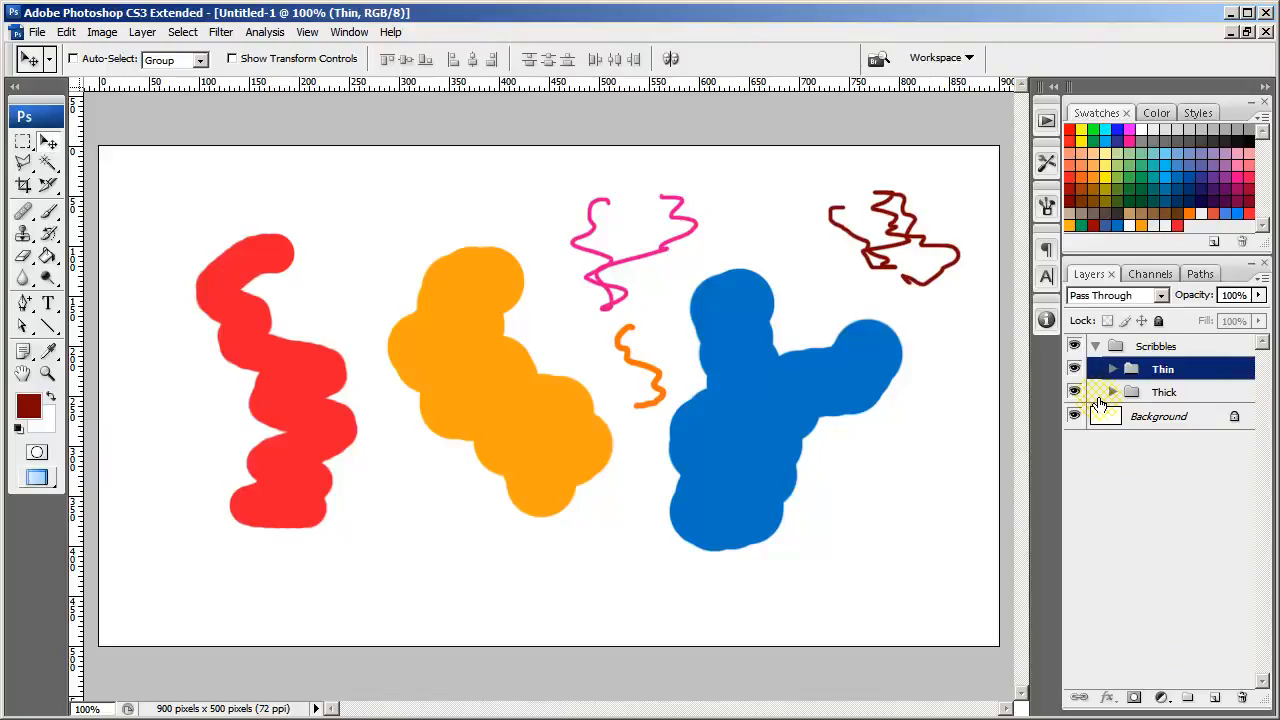
- Collapse and re-expand the Scribbles group to review its nested groups, and select the Thick group
{"action": "left_click", "coordinate": [1095, 346]}
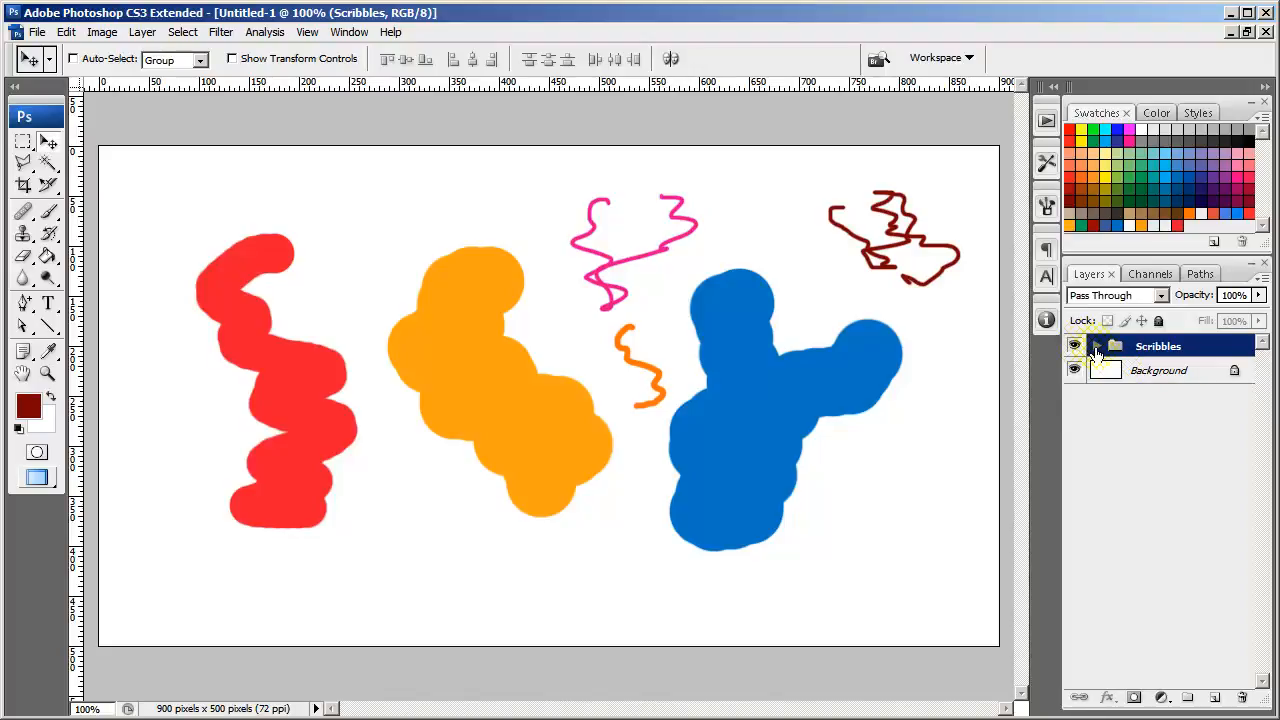
{"action": "left_click", "coordinate": [1096, 346]}
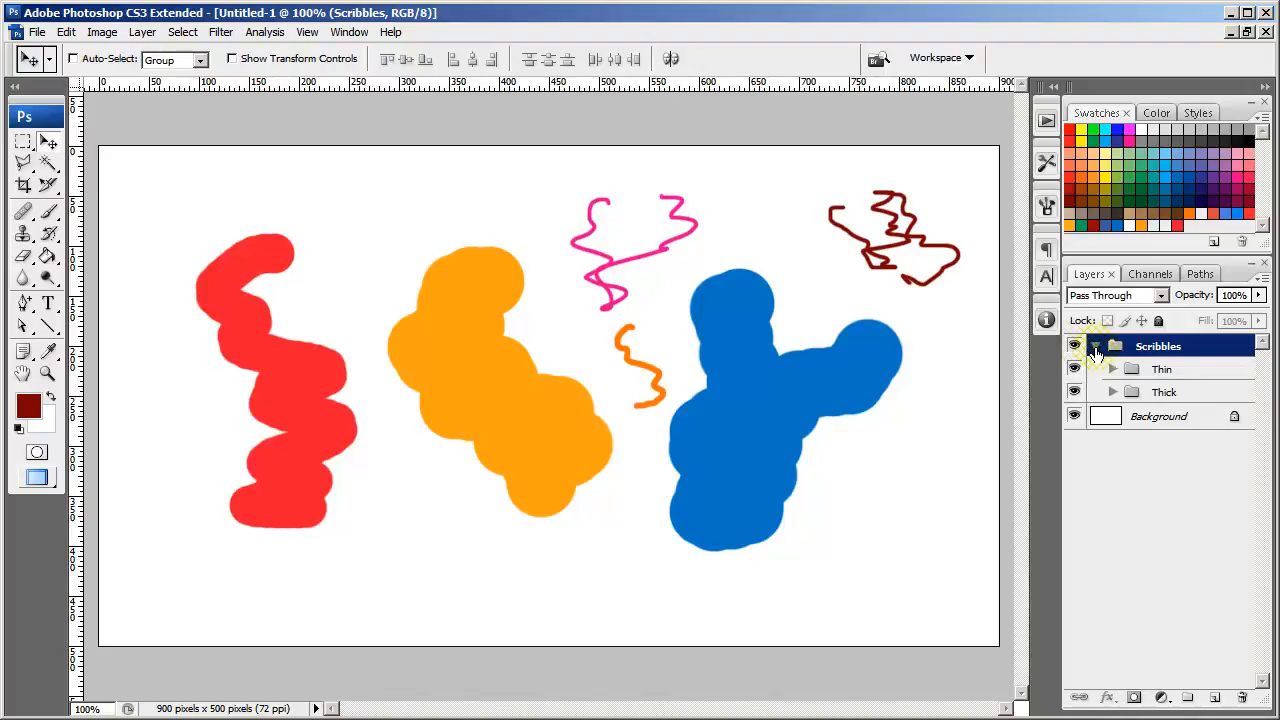
{"action": "left_click", "coordinate": [1184, 391]}
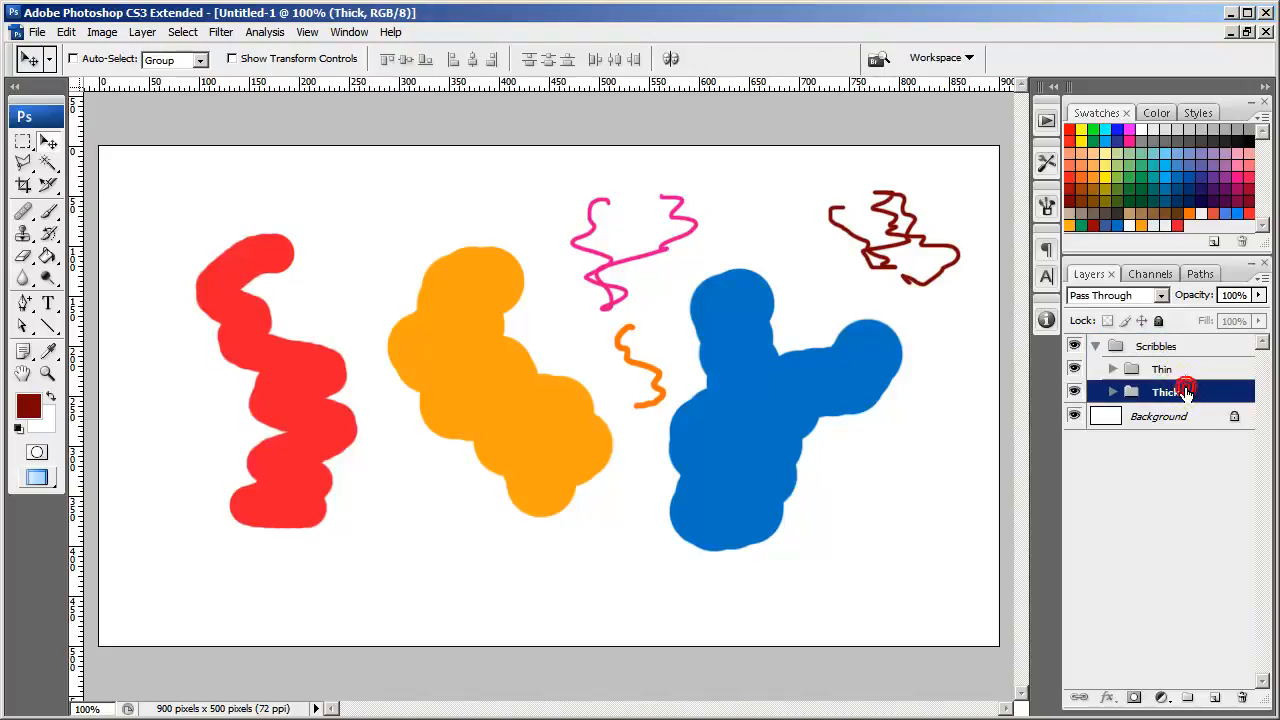
- Move the Thin group's scribbles to the left on the canvas, and shift the Thick group's shapes slightly left
{"action": "left_click", "coordinate": [1163, 368]}
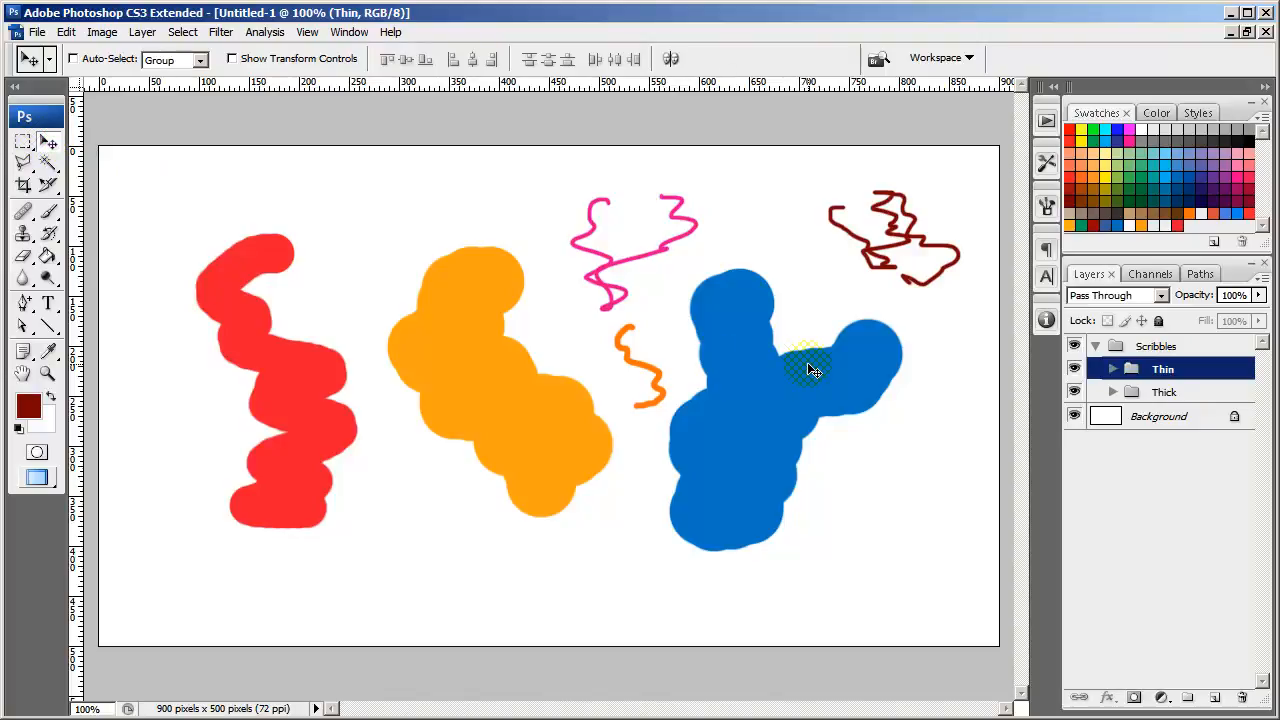
{"action": "mouse_move", "coordinate": [809, 366]}
{"action": "left_mouse_down"}
{"action": "mouse_move", "coordinate": [741, 370]}
{"action": "mouse_move", "coordinate": [657, 417]}
{"action": "mouse_move", "coordinate": [551, 438]}
{"action": "mouse_move", "coordinate": [574, 463]}
{"action": "mouse_move", "coordinate": [631, 426]}
{"action": "mouse_move", "coordinate": [598, 366]}
{"action": "mouse_move", "coordinate": [494, 354]}
{"action": "mouse_move", "coordinate": [486, 451]}
{"action": "mouse_move", "coordinate": [592, 378]}
{"action": "mouse_move", "coordinate": [651, 408]}
{"action": "mouse_move", "coordinate": [791, 362]}
{"action": "left_mouse_up"}
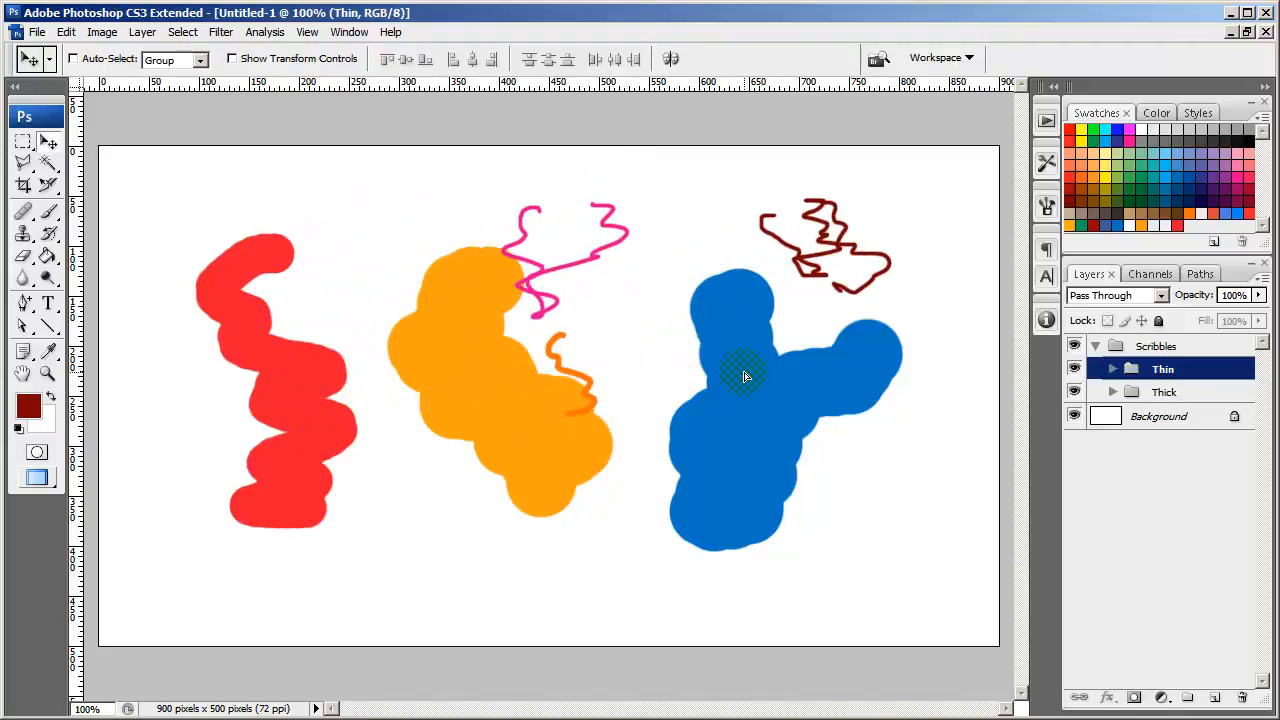
{"action": "left_click", "coordinate": [1198, 394]}
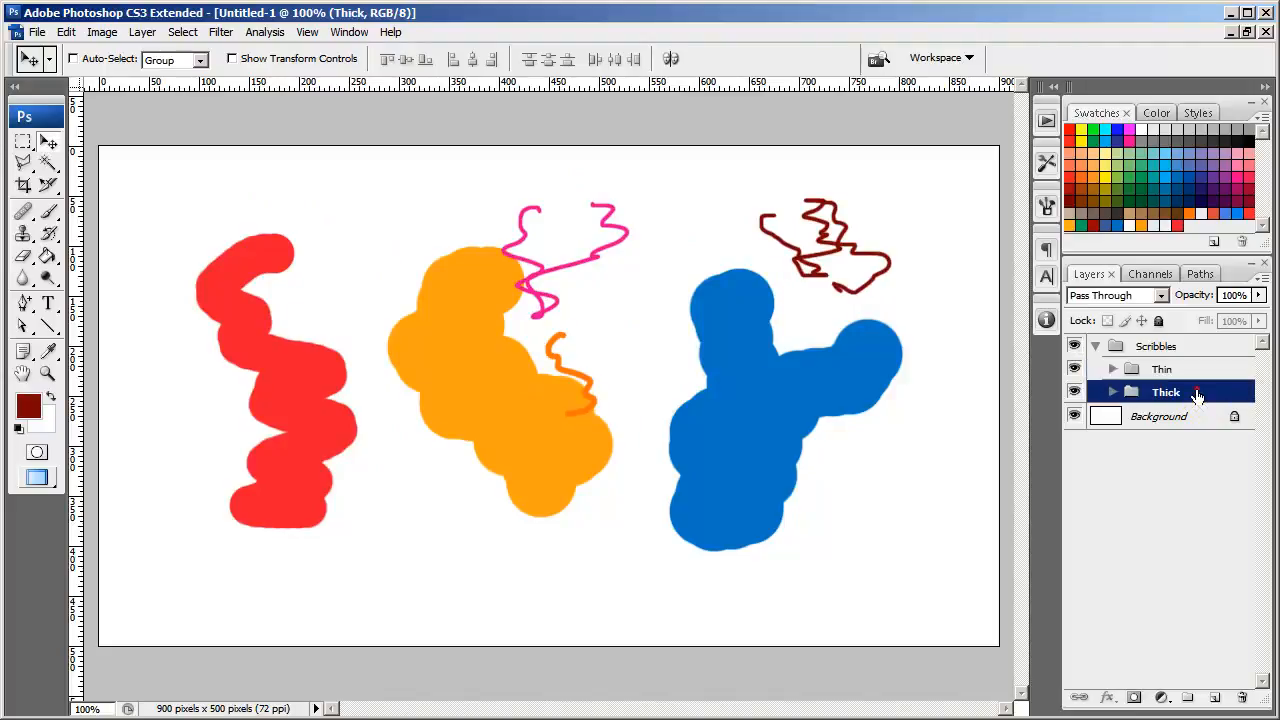
{"action": "left_click_drag", "start_coordinate": [737, 382], "coordinate": [729, 423]}
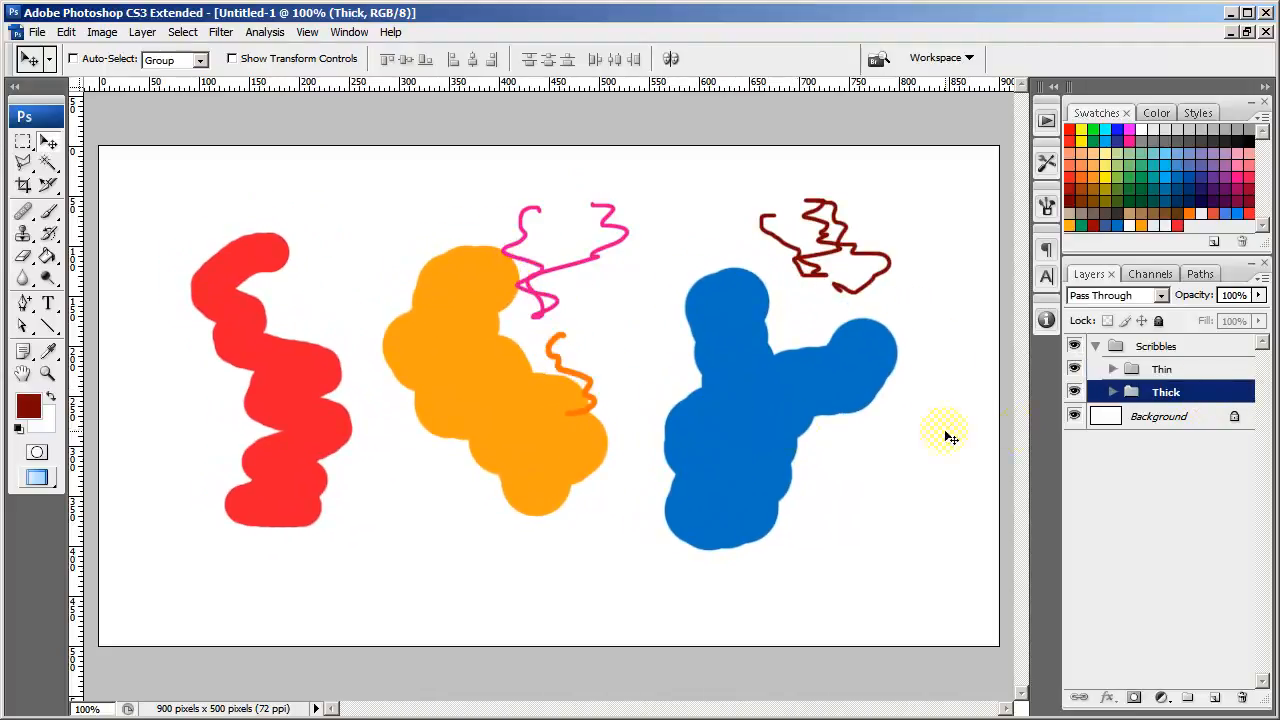
- Collapse the Scribbles group and move all of its artwork together slightly left and down
{"action": "left_click", "coordinate": [1194, 345]}
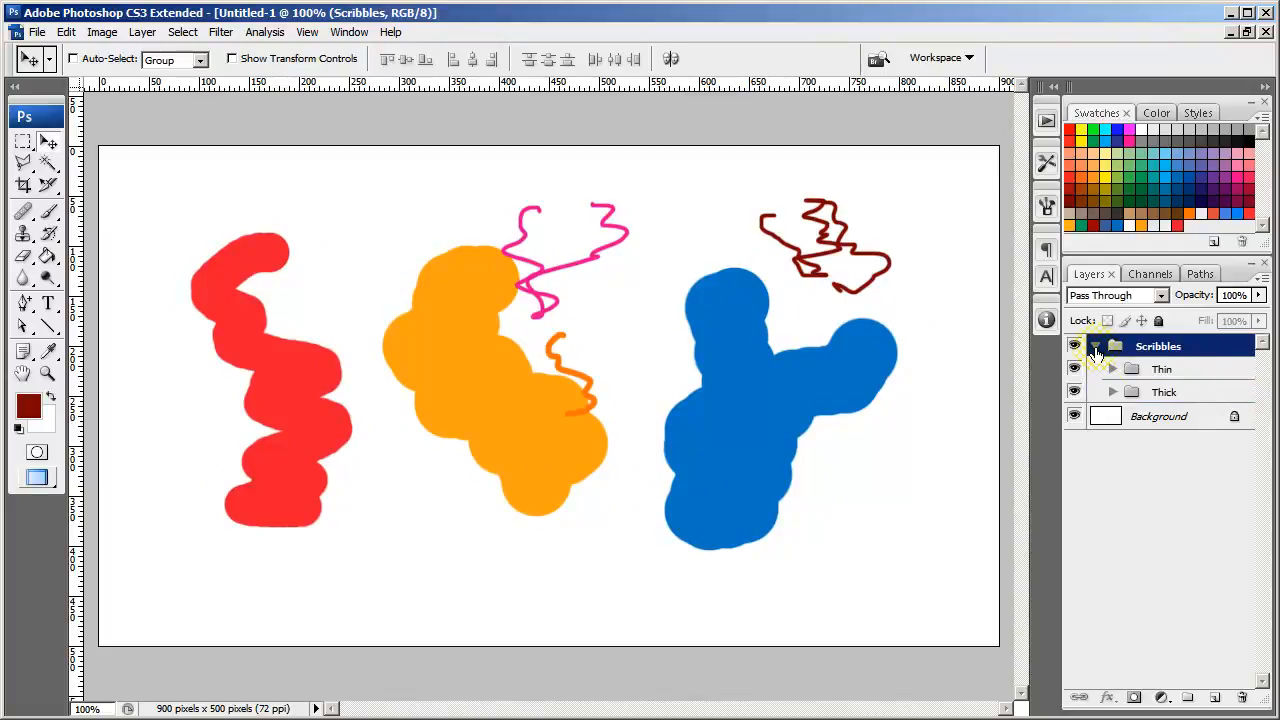
{"action": "left_click", "coordinate": [1095, 346]}
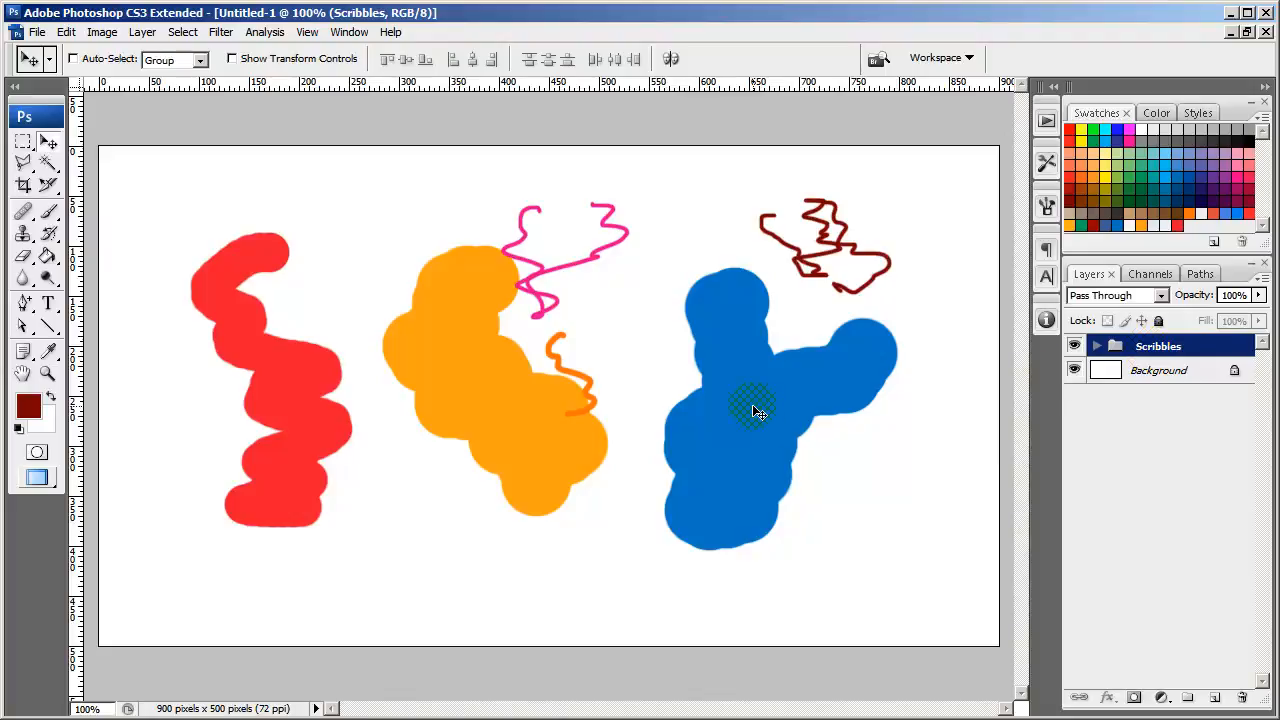
{"action": "mouse_move", "coordinate": [758, 412]}
{"action": "left_mouse_down"}
{"action": "mouse_move", "coordinate": [754, 426]}
{"action": "mouse_move", "coordinate": [797, 449]}
{"action": "mouse_move", "coordinate": [760, 400]}
{"action": "mouse_move", "coordinate": [771, 435]}
{"action": "mouse_move", "coordinate": [737, 409]}
{"action": "mouse_move", "coordinate": [737, 420]}
{"action": "left_mouse_up"}
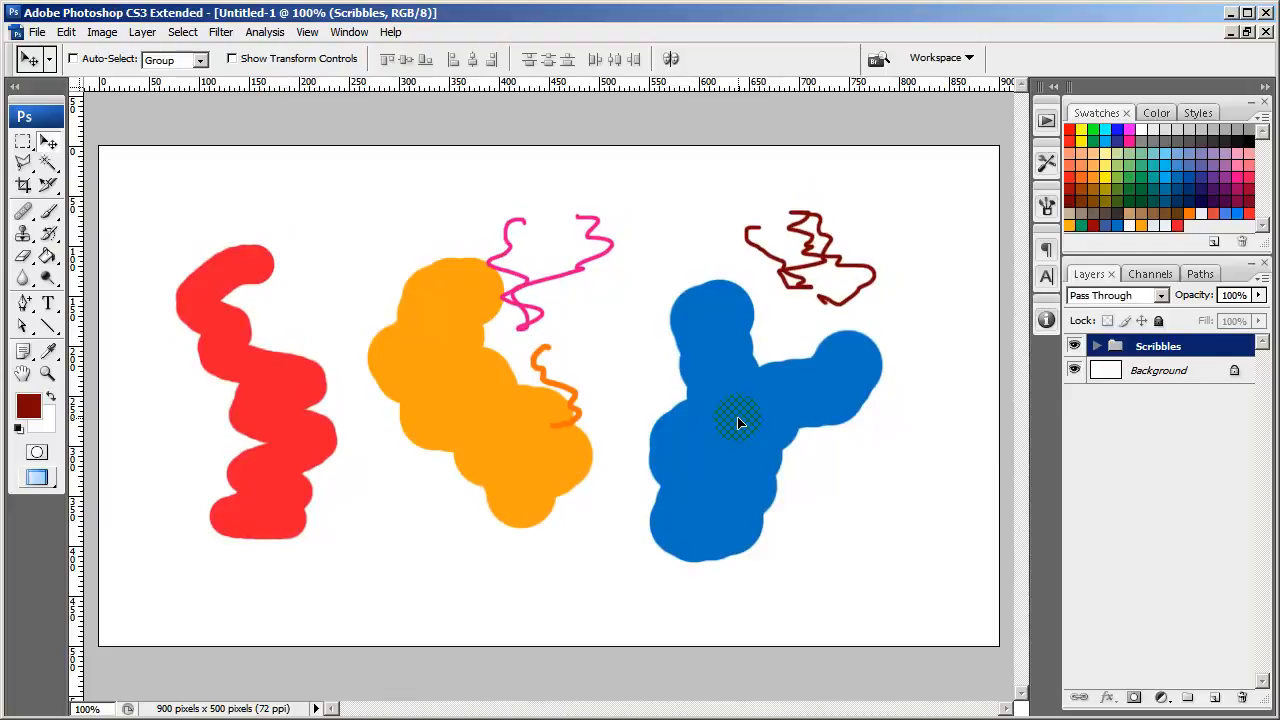
- Expand the Scribbles group and its subgroups, and move only the Blue layer's shape lower on the canvas
{"action": "left_click", "coordinate": [1096, 346]}
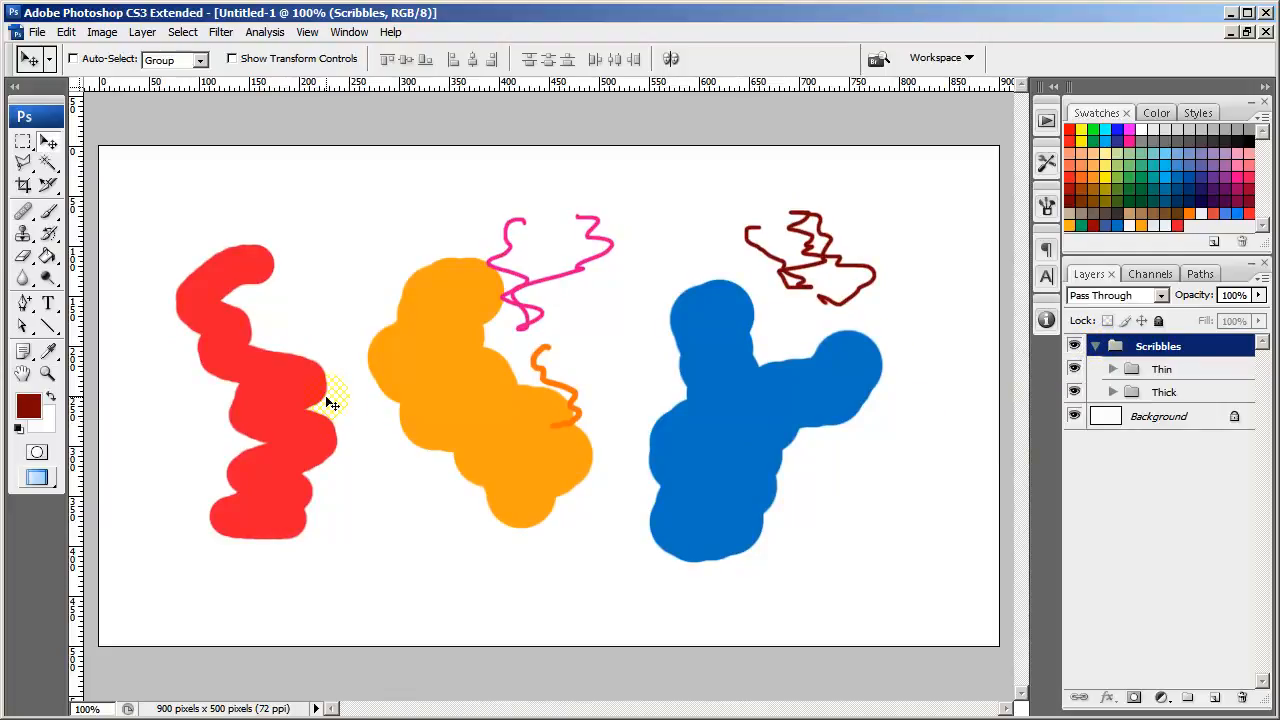
{"action": "left_click", "coordinate": [1112, 392]}
{"action": "left_click", "coordinate": [1112, 369]}
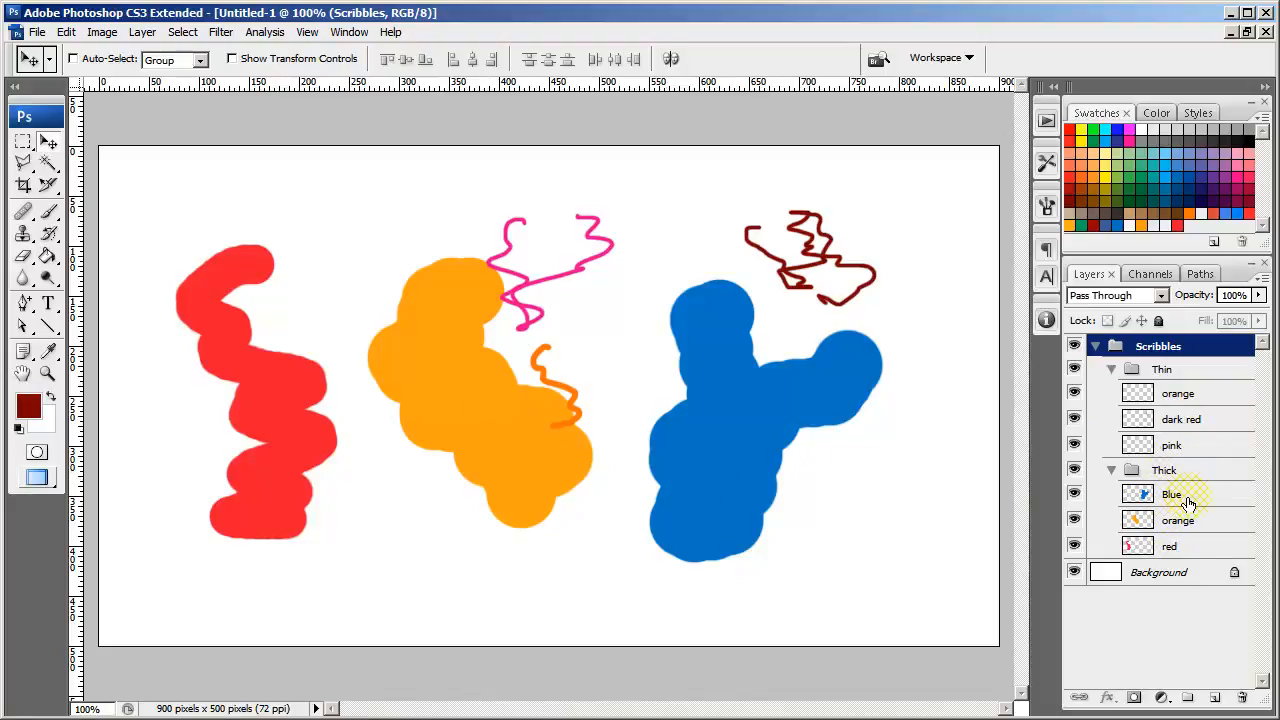
{"action": "left_click", "coordinate": [1111, 370]}
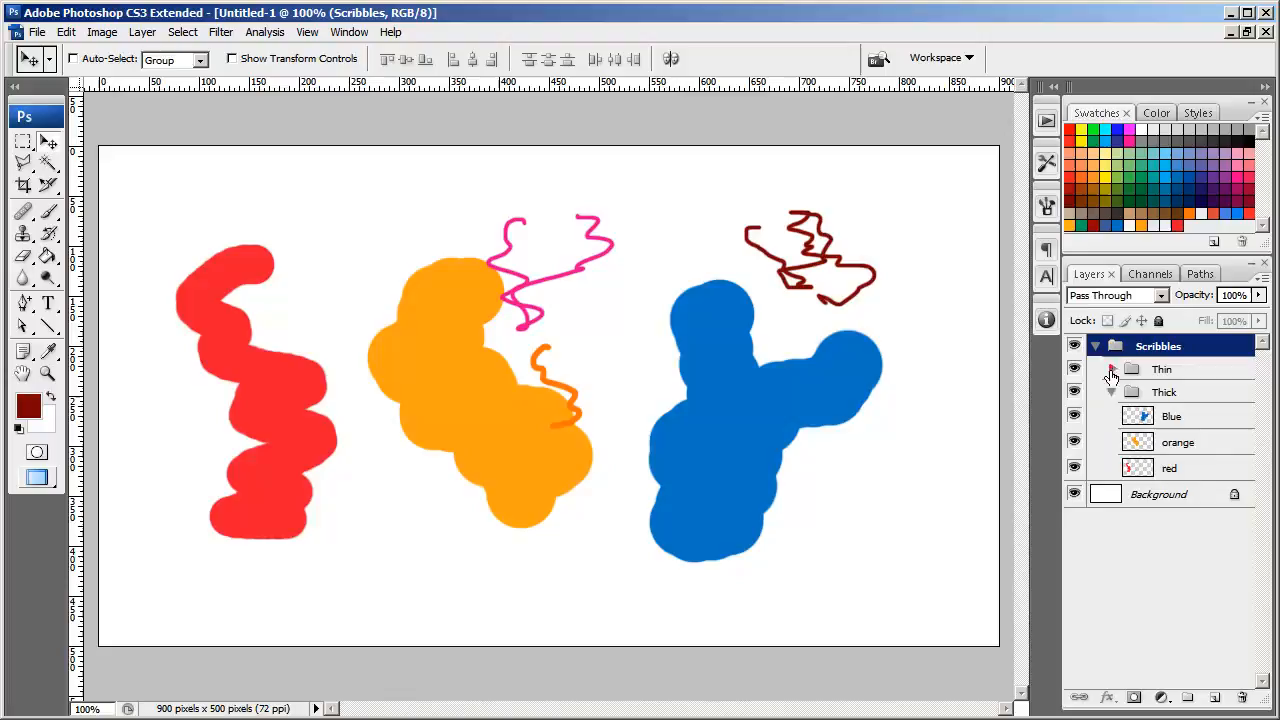
{"action": "left_click", "coordinate": [1165, 392]}
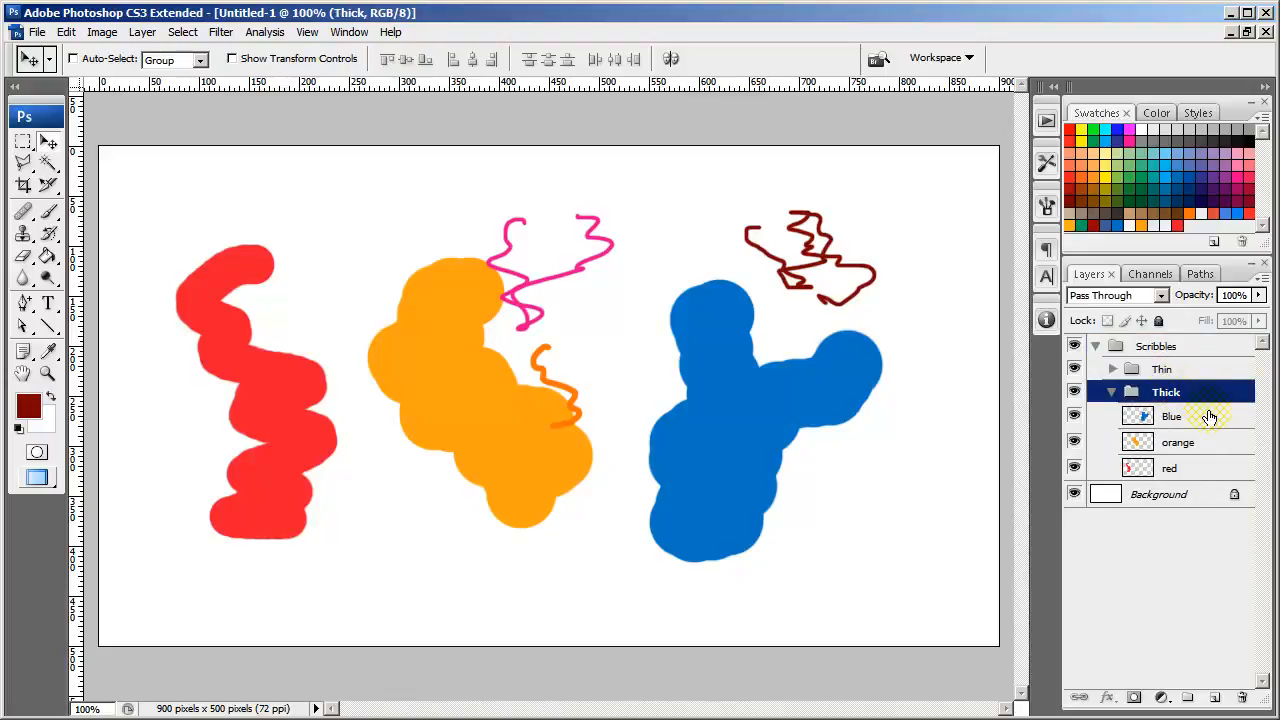
{"action": "left_click", "coordinate": [1208, 416]}
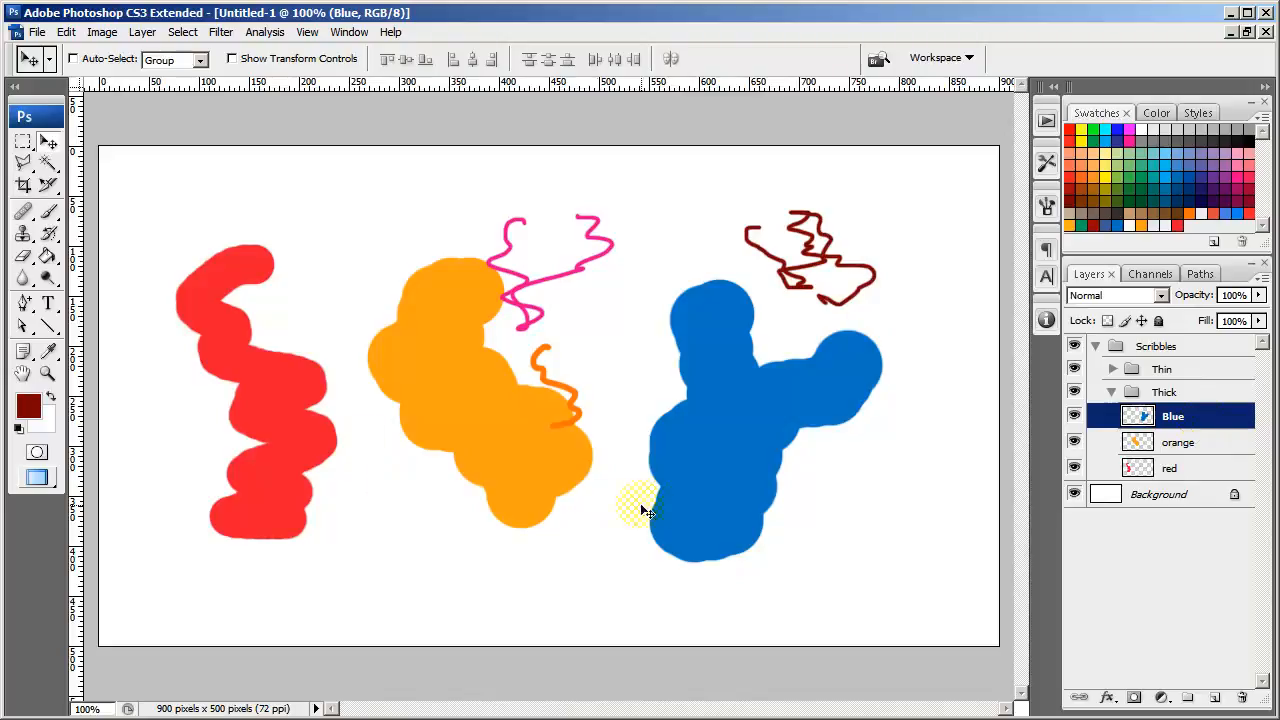
{"action": "mouse_move", "coordinate": [707, 492]}
{"action": "left_mouse_down"}
{"action": "mouse_move", "coordinate": [766, 466]}
{"action": "mouse_move", "coordinate": [685, 525]}
{"action": "mouse_move", "coordinate": [770, 518]}
{"action": "mouse_move", "coordinate": [766, 449]}
{"action": "mouse_move", "coordinate": [694, 480]}
{"action": "mouse_move", "coordinate": [729, 466]}
{"action": "mouse_move", "coordinate": [709, 498]}
{"action": "mouse_move", "coordinate": [714, 471]}
{"action": "mouse_move", "coordinate": [743, 487]}
{"action": "left_mouse_up"}
- Collapse and duplicate the whole Scribbles group, and select the original group
{"action": "left_click", "coordinate": [1095, 346]}
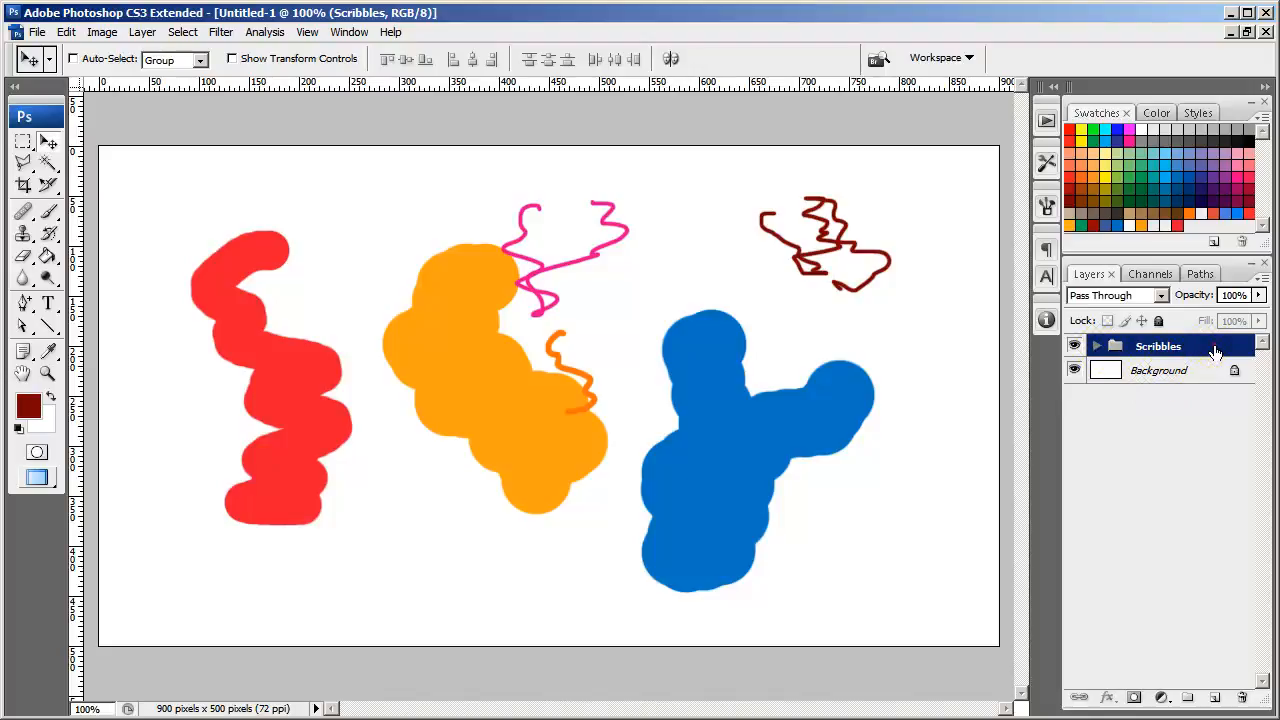
{"action": "mouse_move", "coordinate": [1215, 350]}
{"action": "left_mouse_down"}
{"action": "mouse_move", "coordinate": [1229, 626]}
{"action": "mouse_move", "coordinate": [1218, 697]}
{"action": "mouse_move", "coordinate": [1186, 366]}
{"action": "mouse_move", "coordinate": [1192, 354]}
{"action": "mouse_move", "coordinate": [1206, 375]}
{"action": "mouse_move", "coordinate": [1216, 698]}
{"action": "left_mouse_up"}
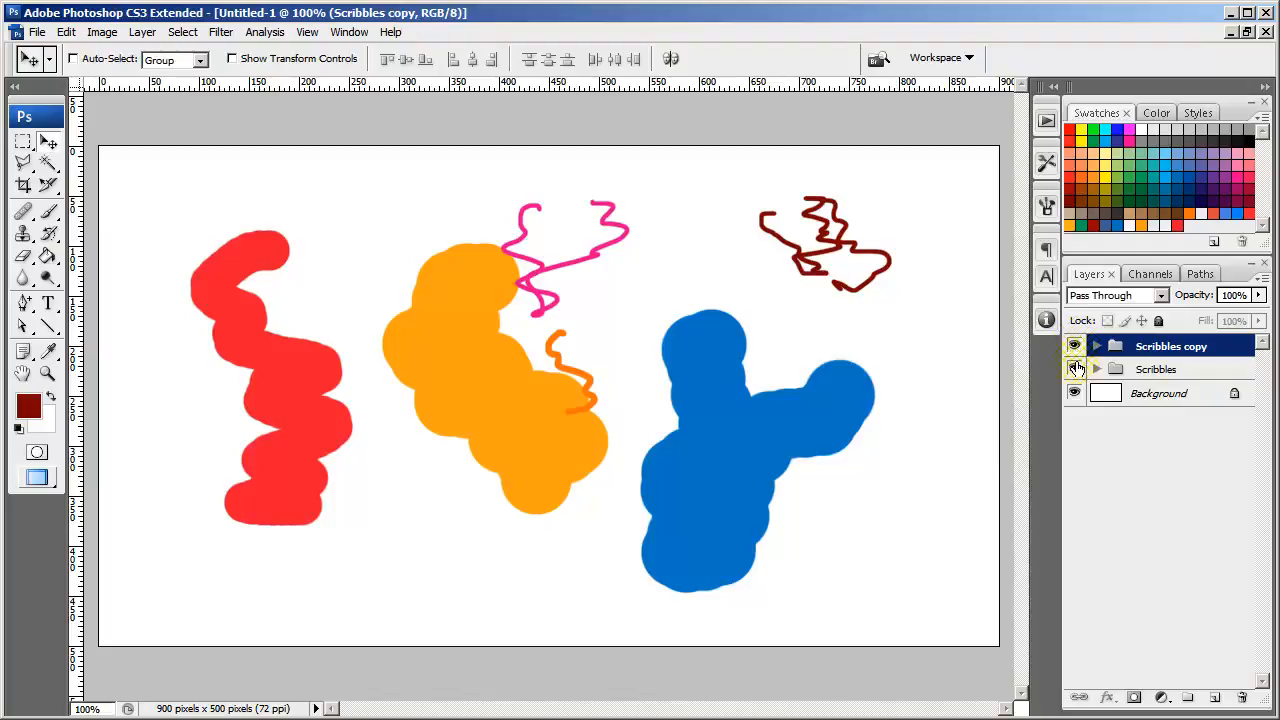
{"action": "left_click", "coordinate": [1152, 370]}
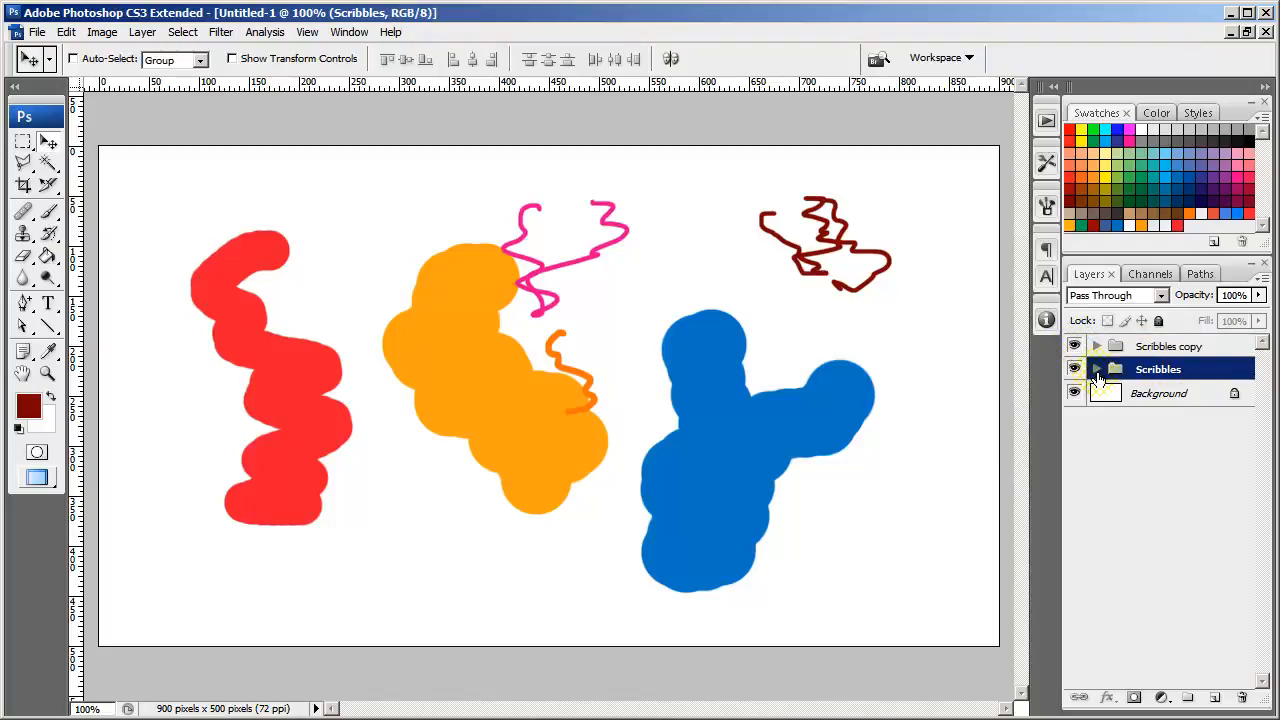
{"action": "left_click", "coordinate": [1097, 372]}
{"action": "left_click", "coordinate": [1097, 372]}
- Hide the Scribbles copy group and toggle the original Scribbles group off and on to compare the two
{"action": "left_click", "coordinate": [1075, 370]}
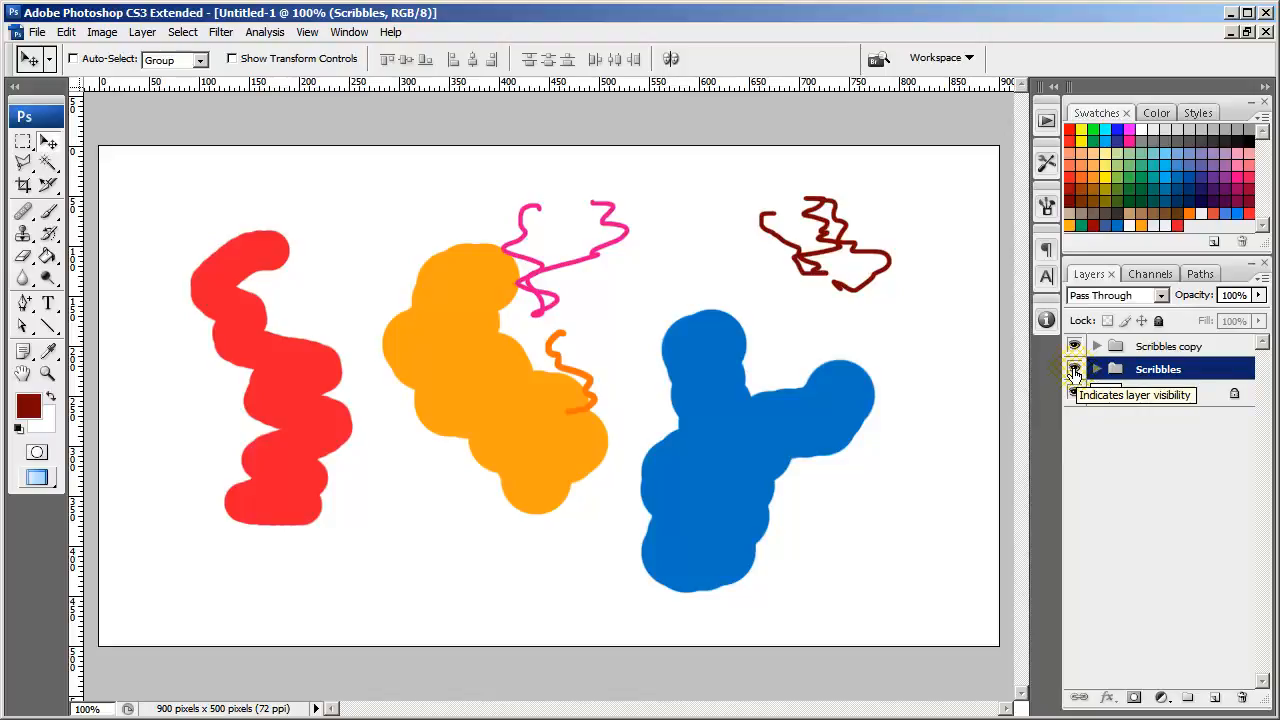
{"action": "left_click", "coordinate": [1074, 370]}
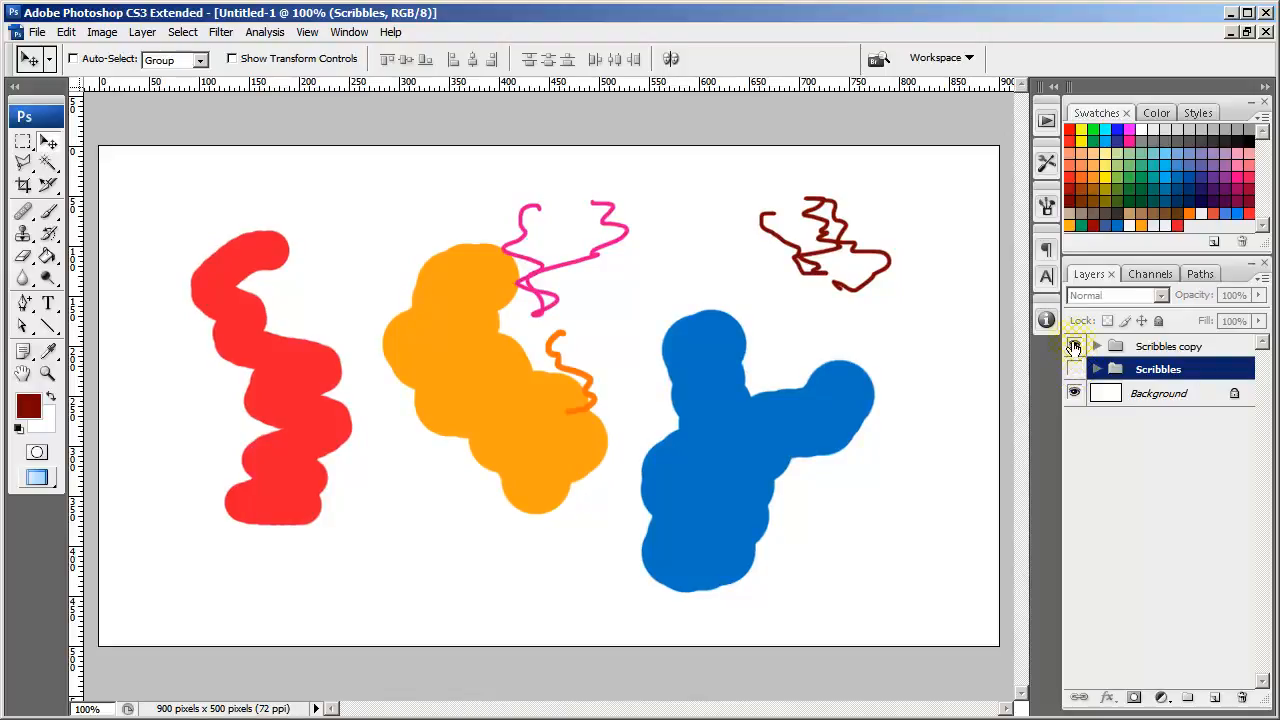
{"action": "left_click", "coordinate": [1073, 345]}
{"action": "left_click", "coordinate": [1074, 370]}
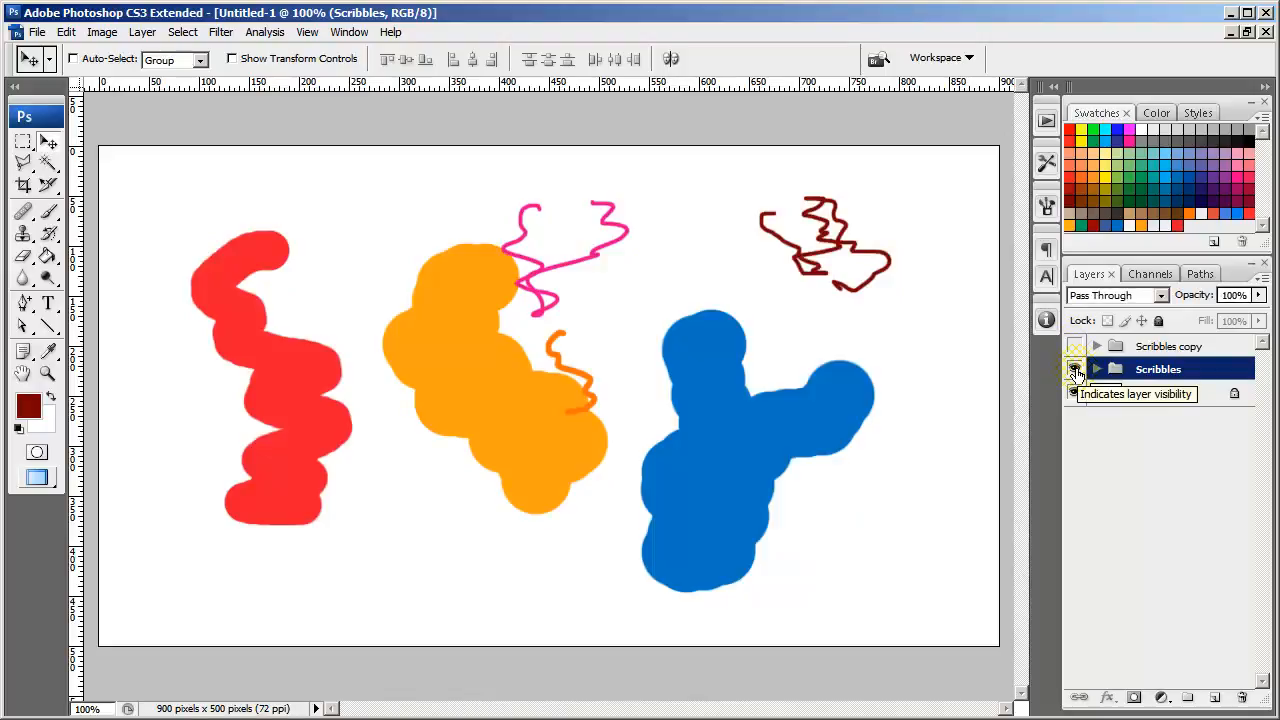
{"action": "left_click", "coordinate": [1074, 370]}
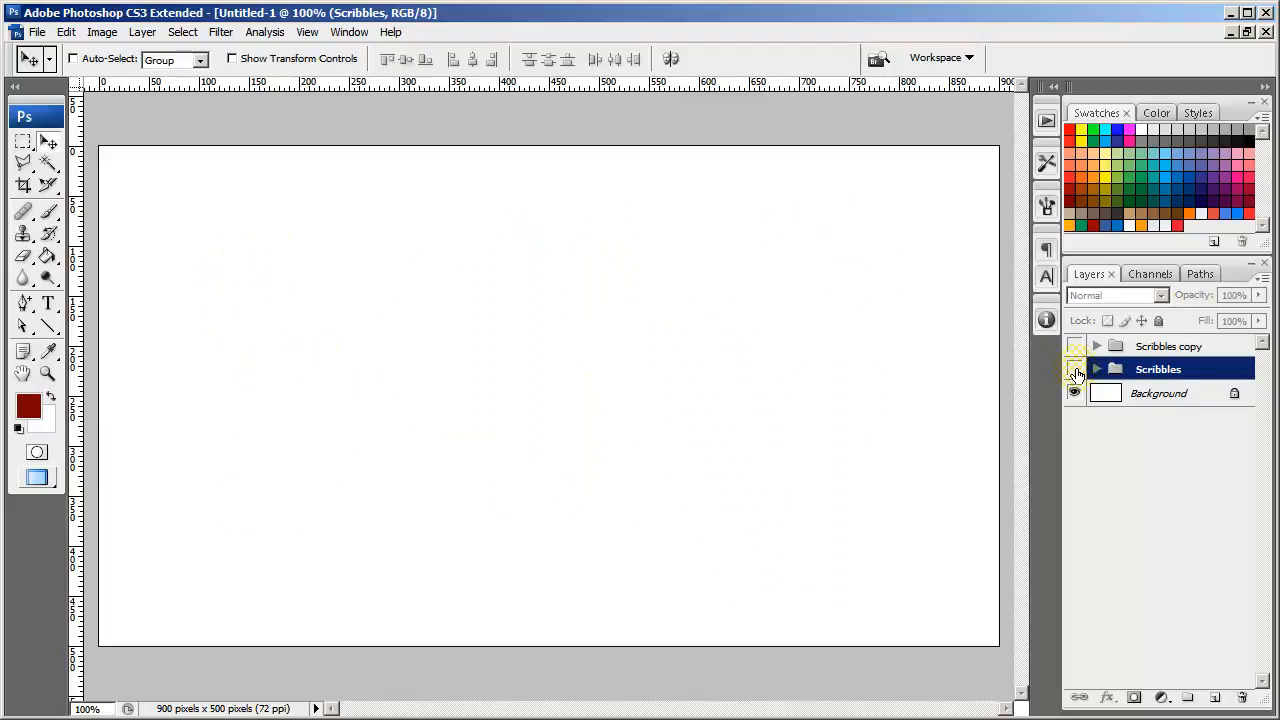
{"action": "left_click", "coordinate": [1074, 370]}
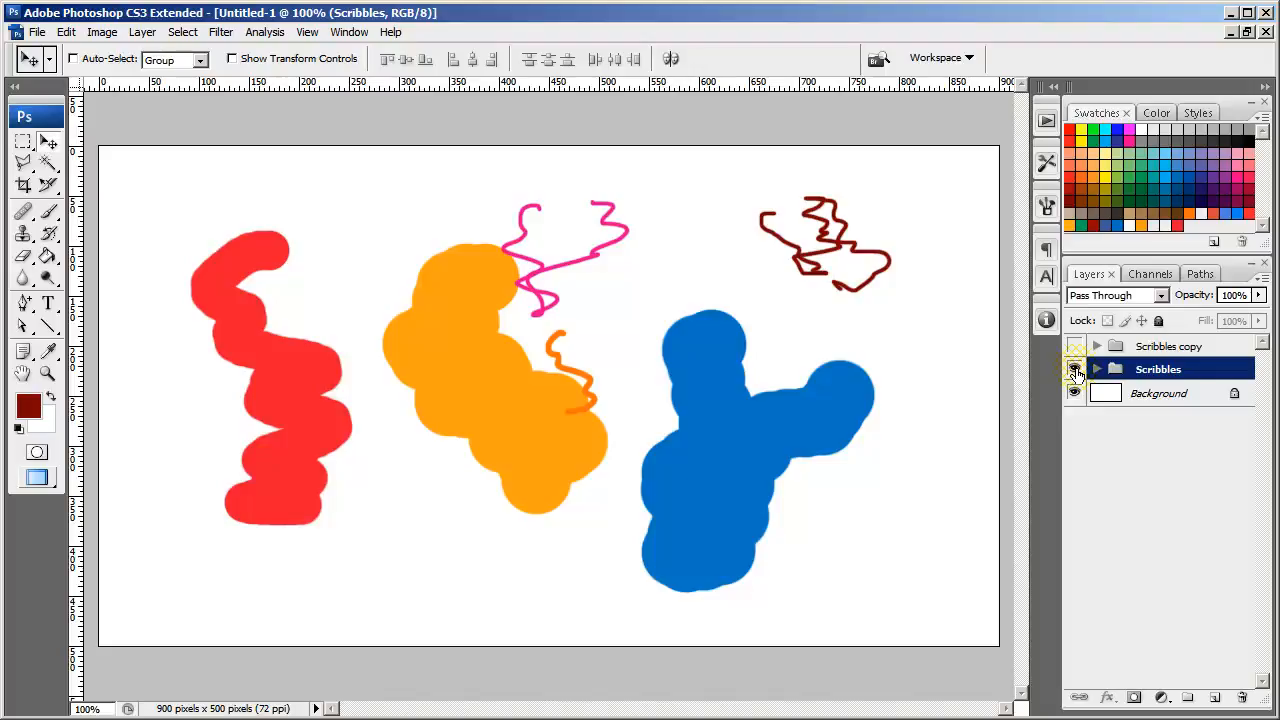
- Label the Scribbles group with the Red colour and expand its Thin and Thick subgroups to check their layers
{"action": "right_click", "coordinate": [1075, 370]}
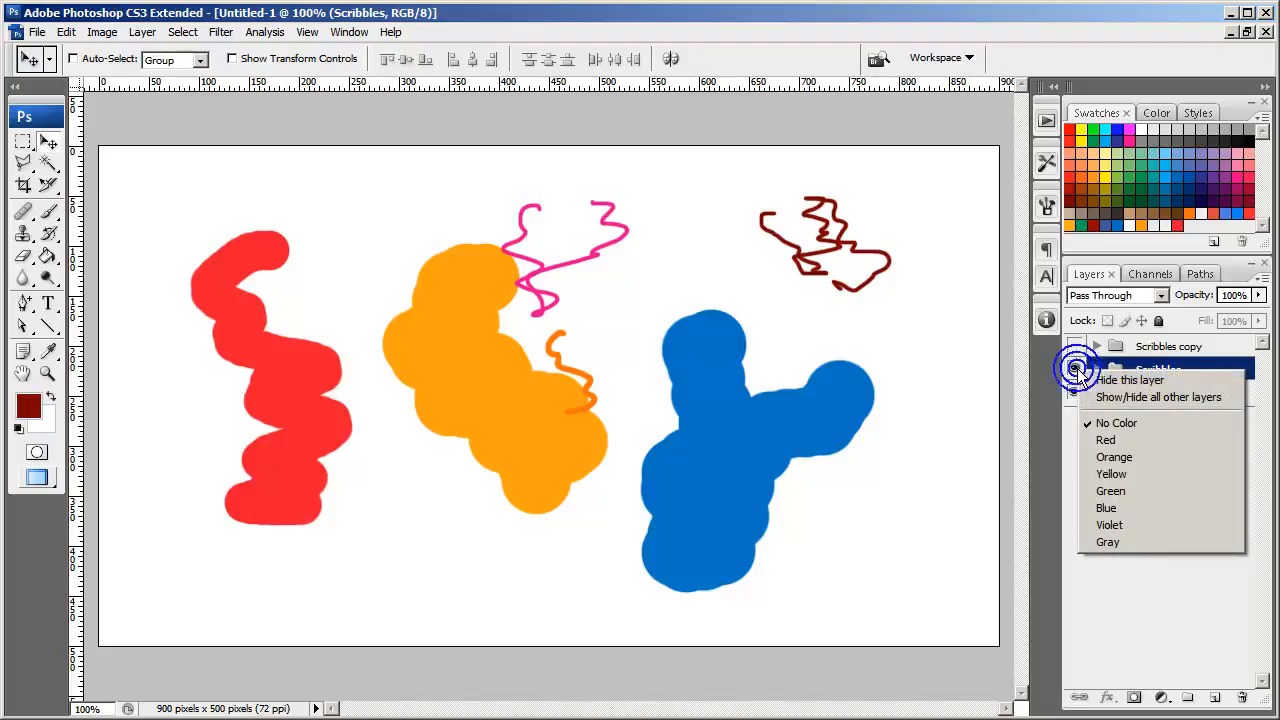
{"action": "left_click", "coordinate": [1113, 440]}
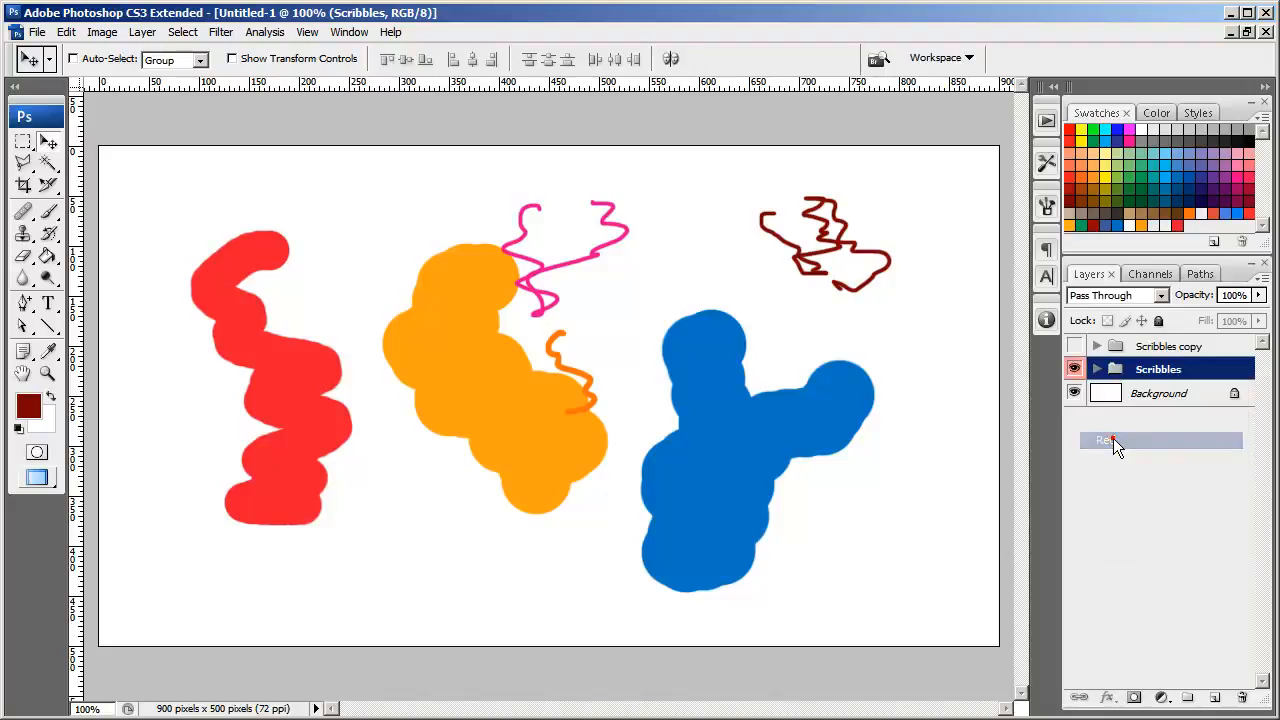
{"action": "left_click", "coordinate": [1096, 370]}
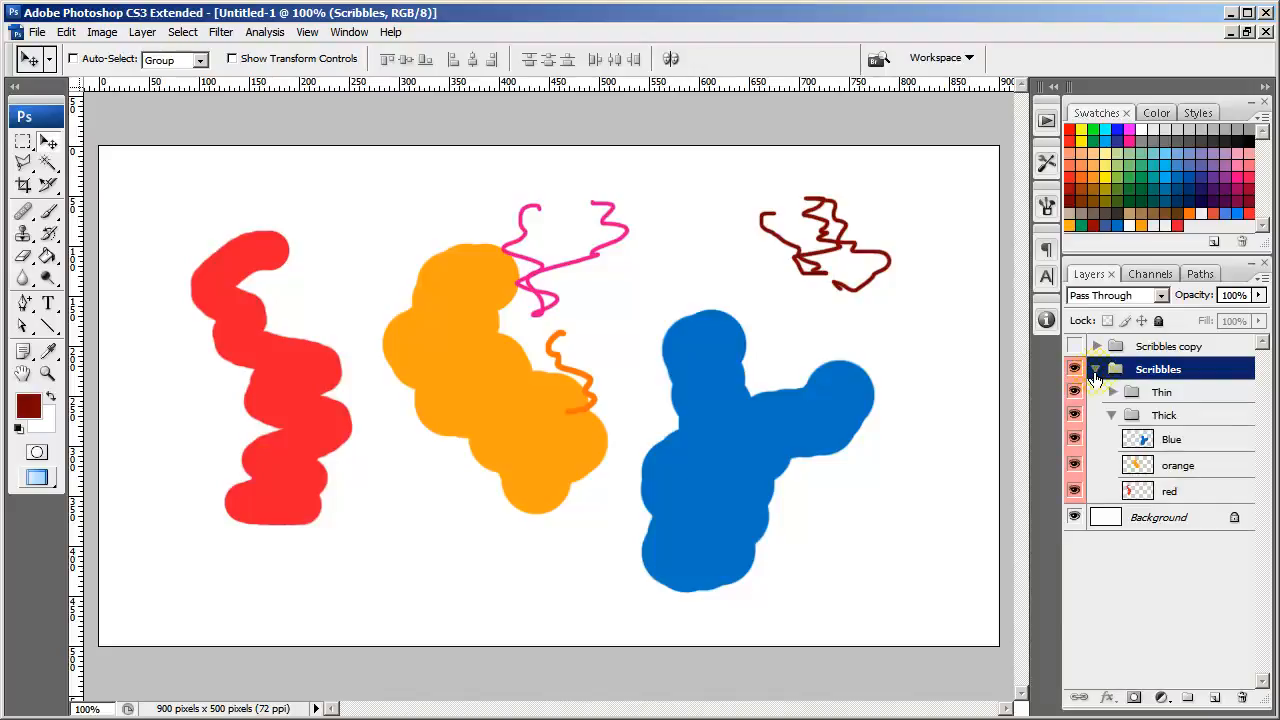
{"action": "left_click", "coordinate": [1111, 415]}
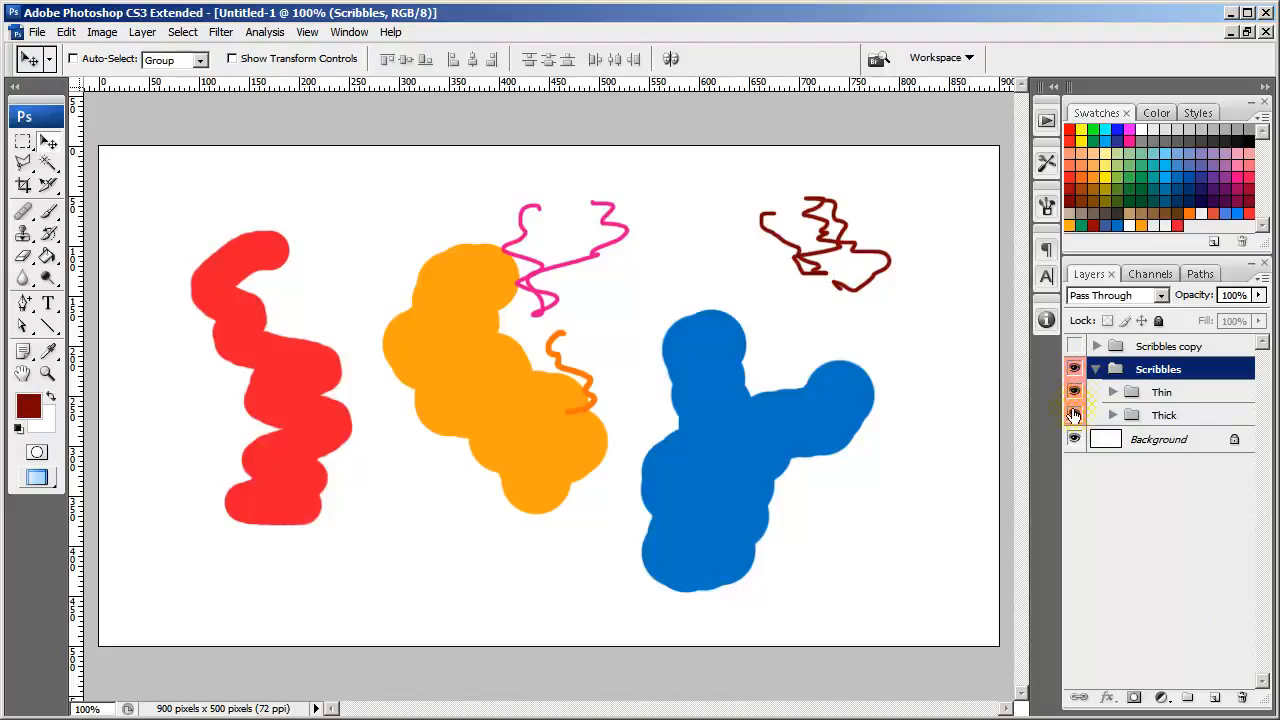
{"action": "left_click", "coordinate": [1112, 415]}
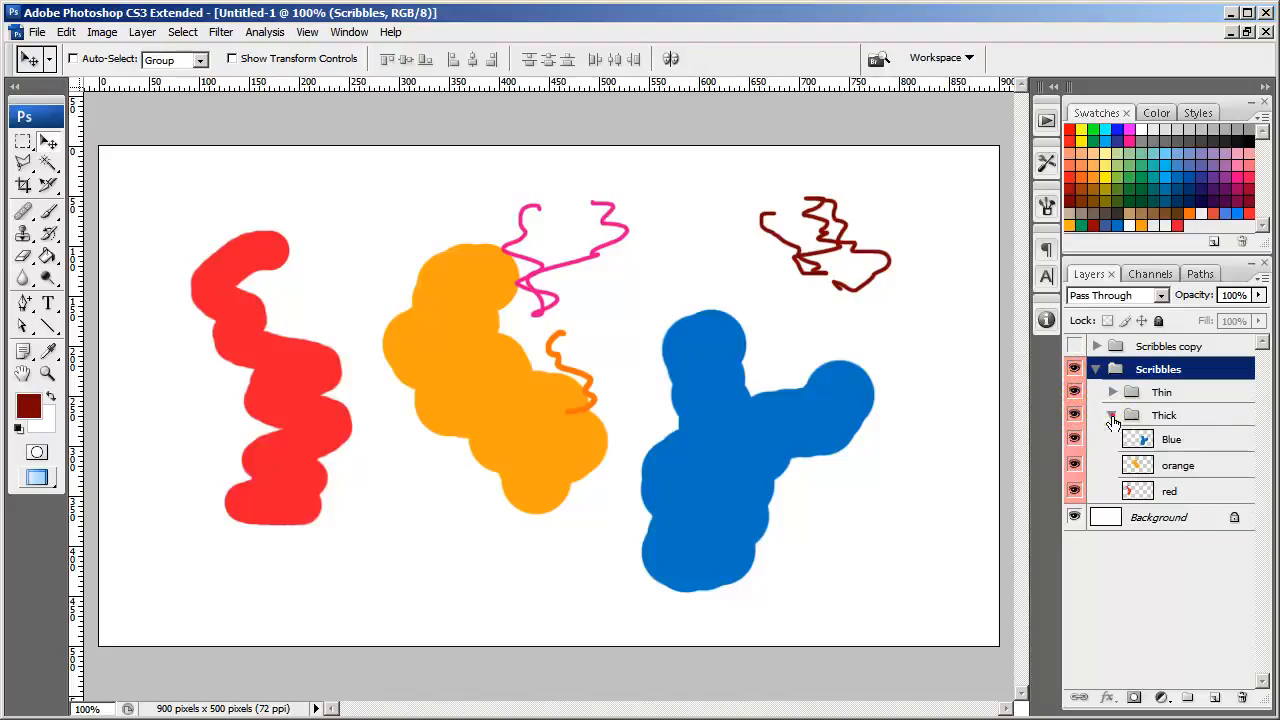
{"action": "left_click", "coordinate": [1111, 392]}
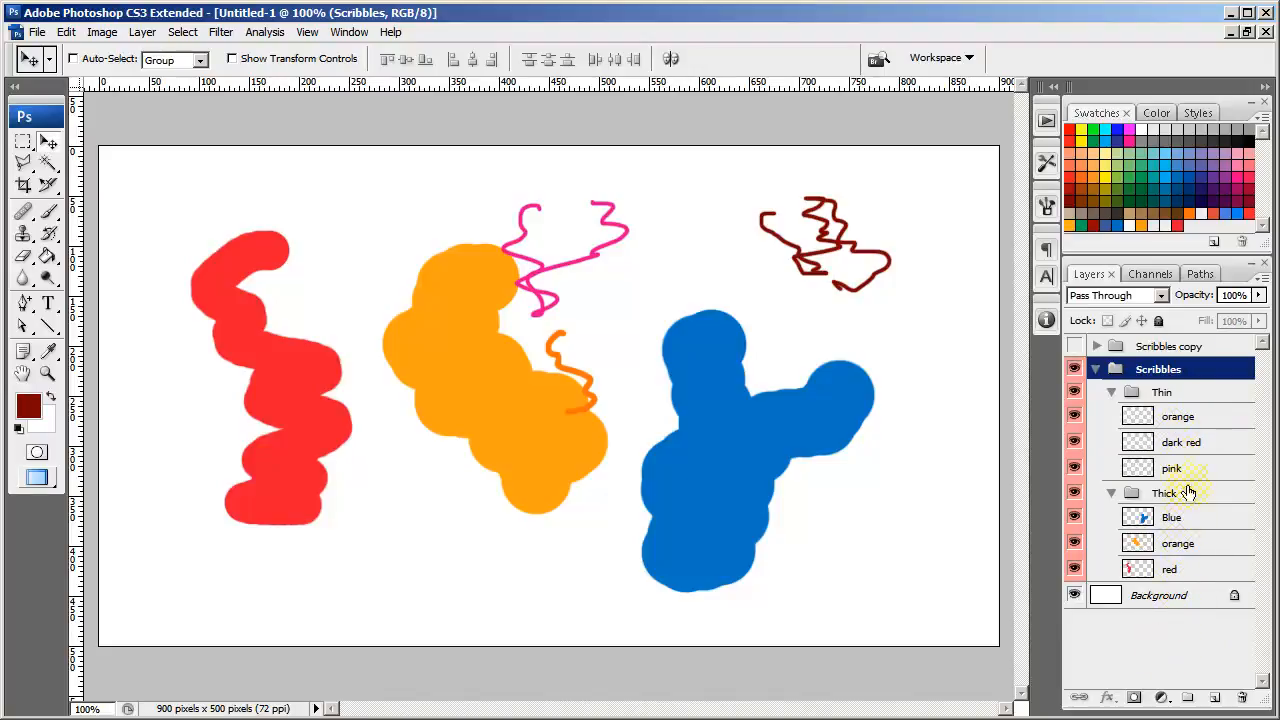
- Make the Scribbles copy group visible, label it Yellow, and expand it and its Thin copy subgroup
{"action": "left_click", "coordinate": [1075, 344]}
{"action": "left_click", "coordinate": [1075, 346]}
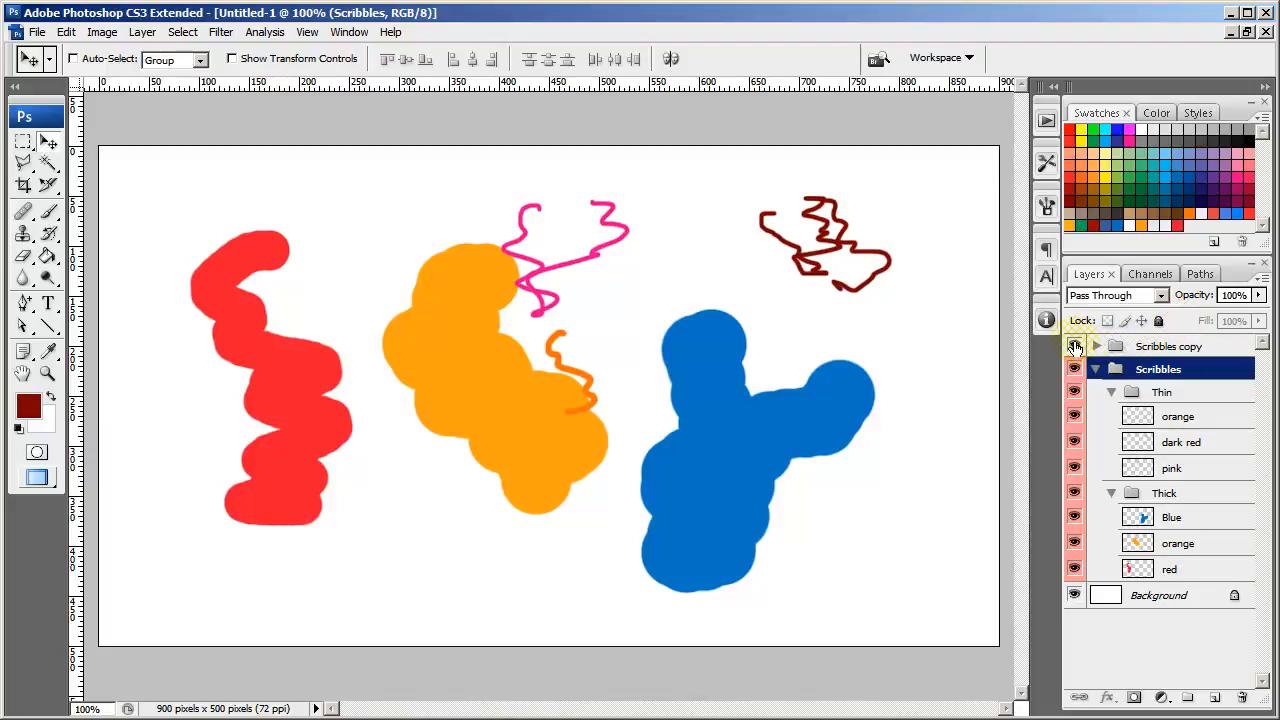
{"action": "left_click", "coordinate": [1180, 370]}
{"action": "left_click", "coordinate": [1072, 346]}
{"action": "right_click", "coordinate": [1072, 346]}
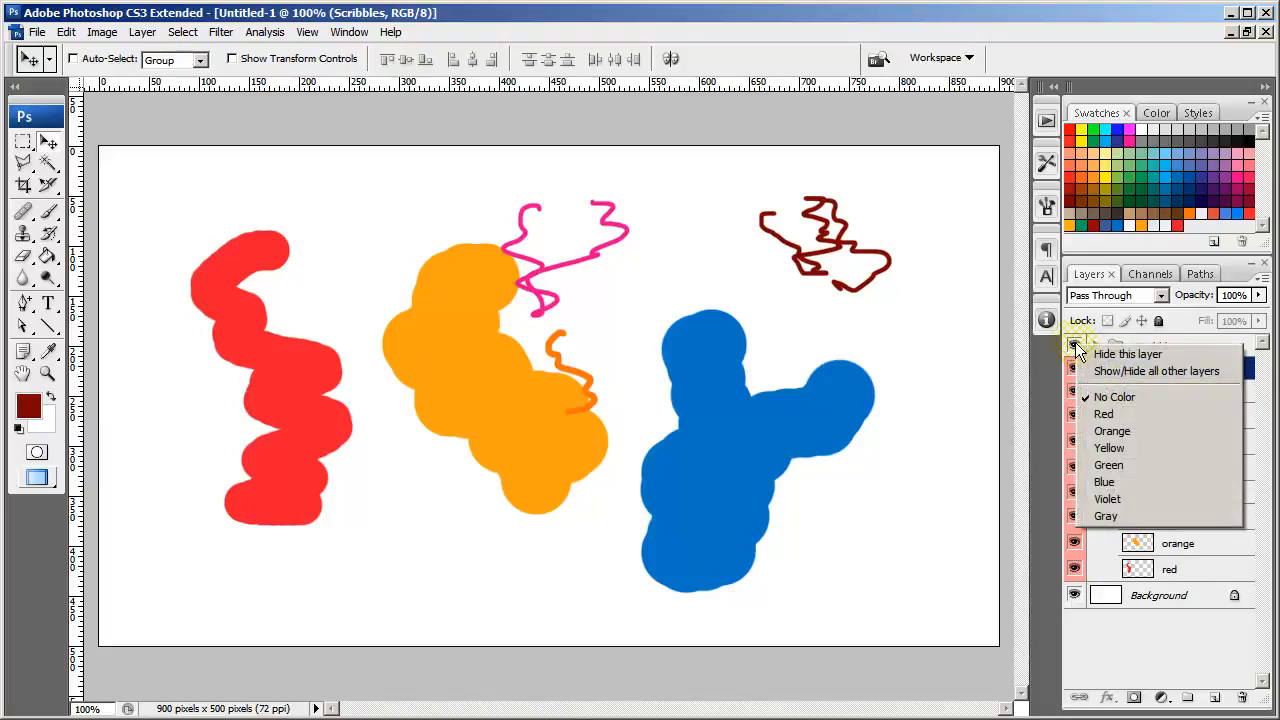
{"action": "left_click", "coordinate": [1109, 447]}
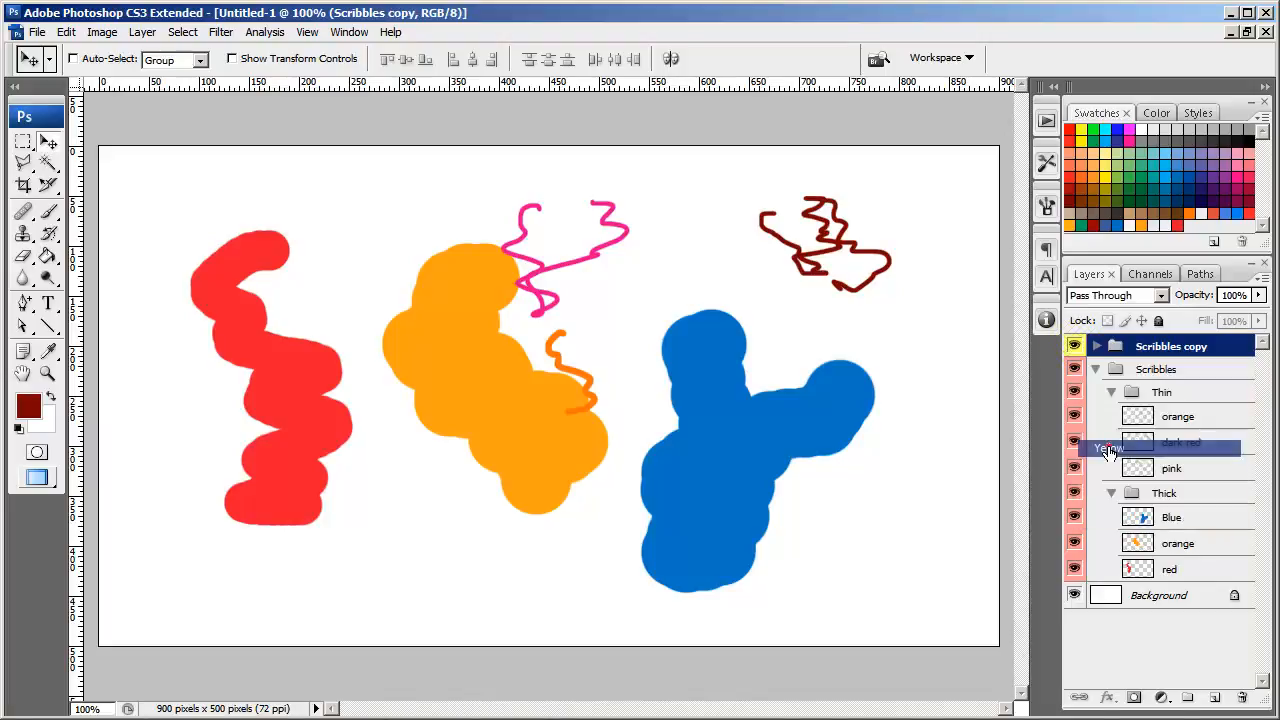
{"action": "left_click", "coordinate": [1096, 346]}
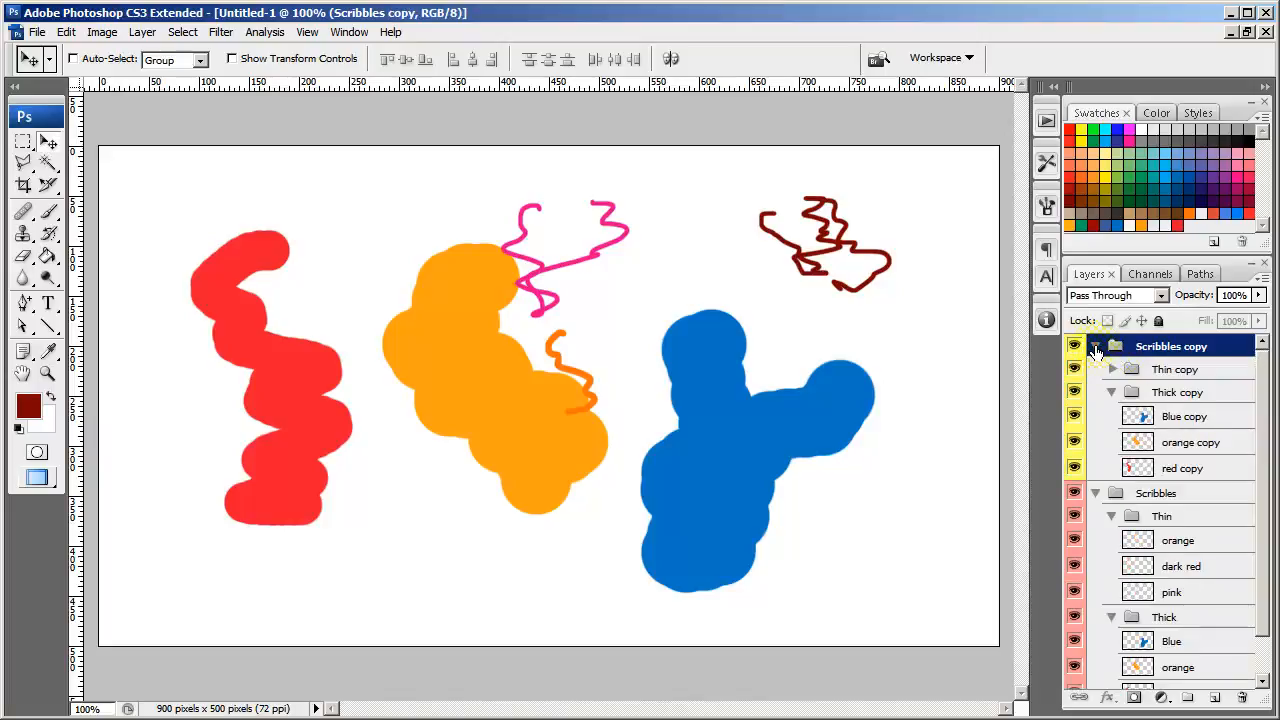
{"action": "left_click", "coordinate": [1110, 369]}
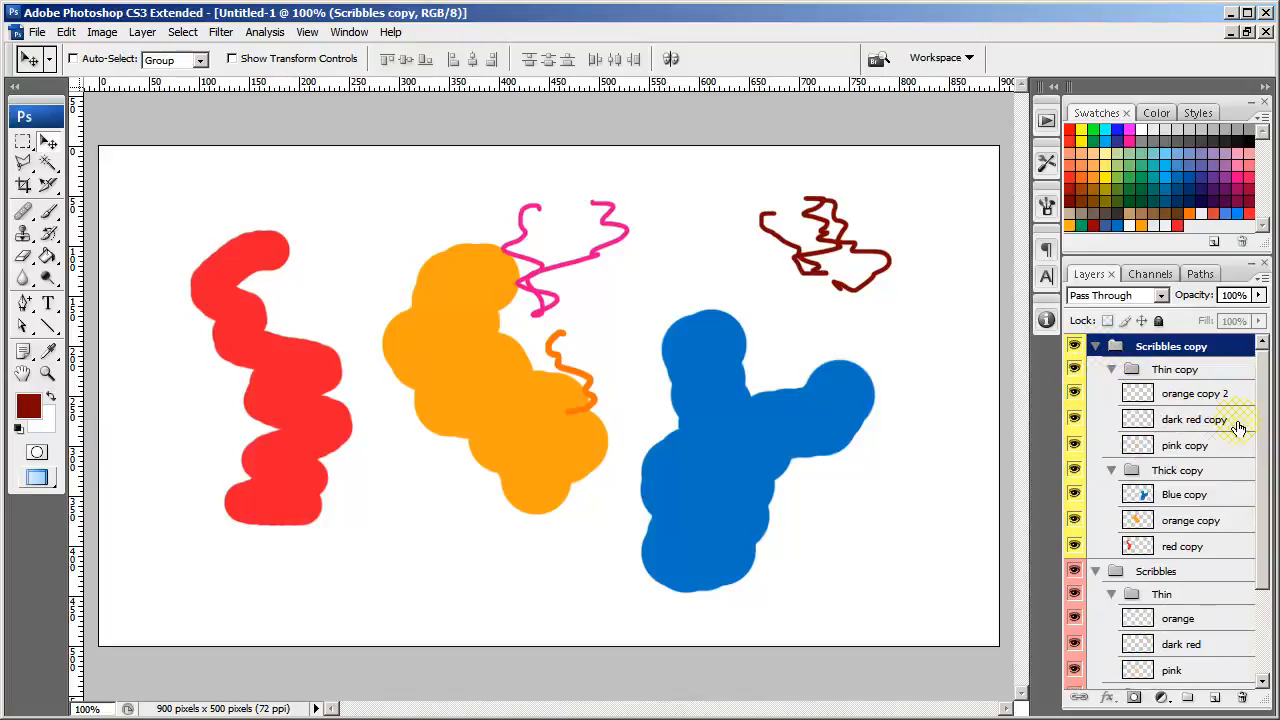
- Rename the Scribbles copy group as "Photos"
{"action": "mouse_move", "coordinate": [1262, 420]}
{"action": "left_mouse_down"}
{"action": "mouse_move", "coordinate": [1262, 490]}
{"action": "mouse_move", "coordinate": [1262, 405]}
{"action": "left_mouse_up"}
{"action": "double_click", "coordinate": [1176, 347]}
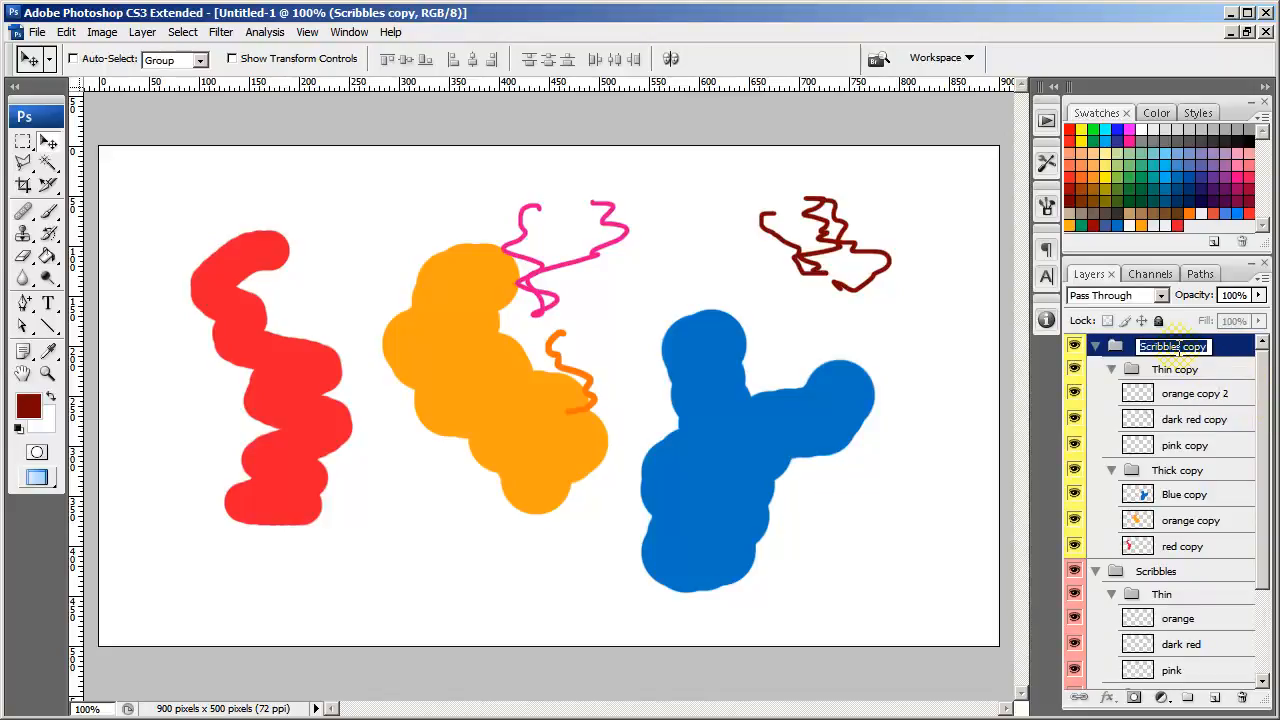
{"action": "type", "text": "Photos"}
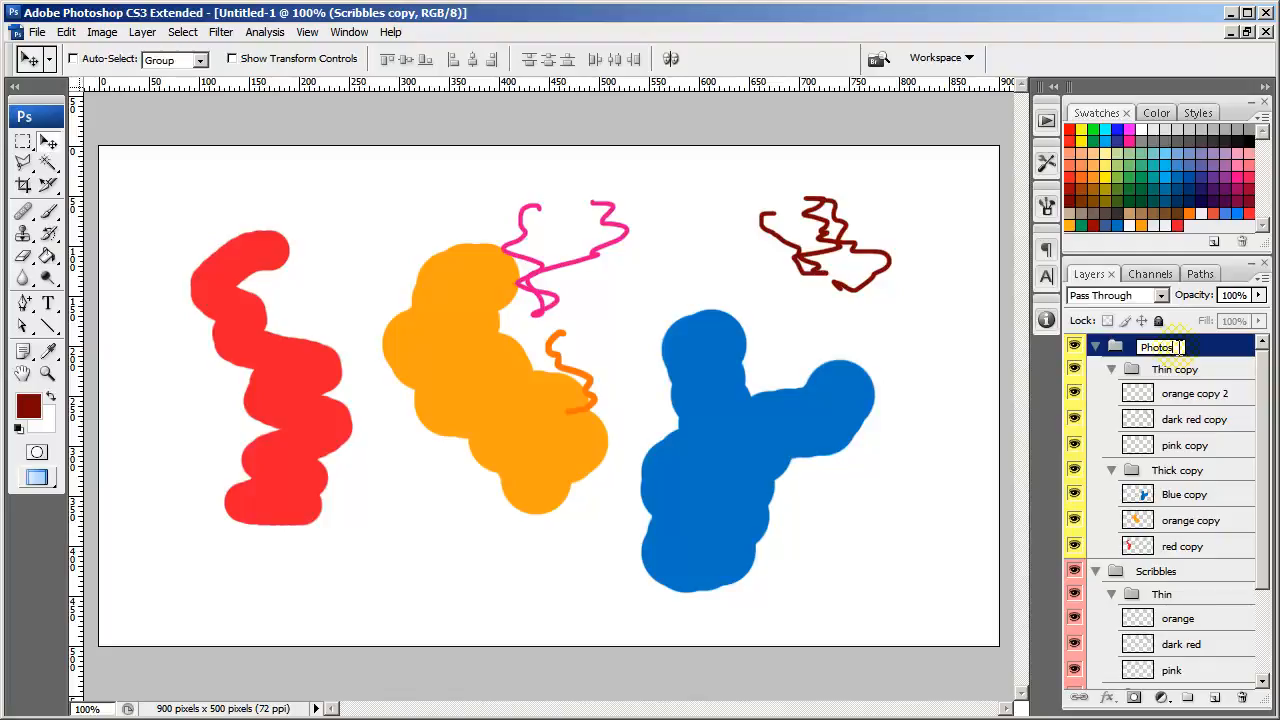
{"action": "key", "text": "Return"}
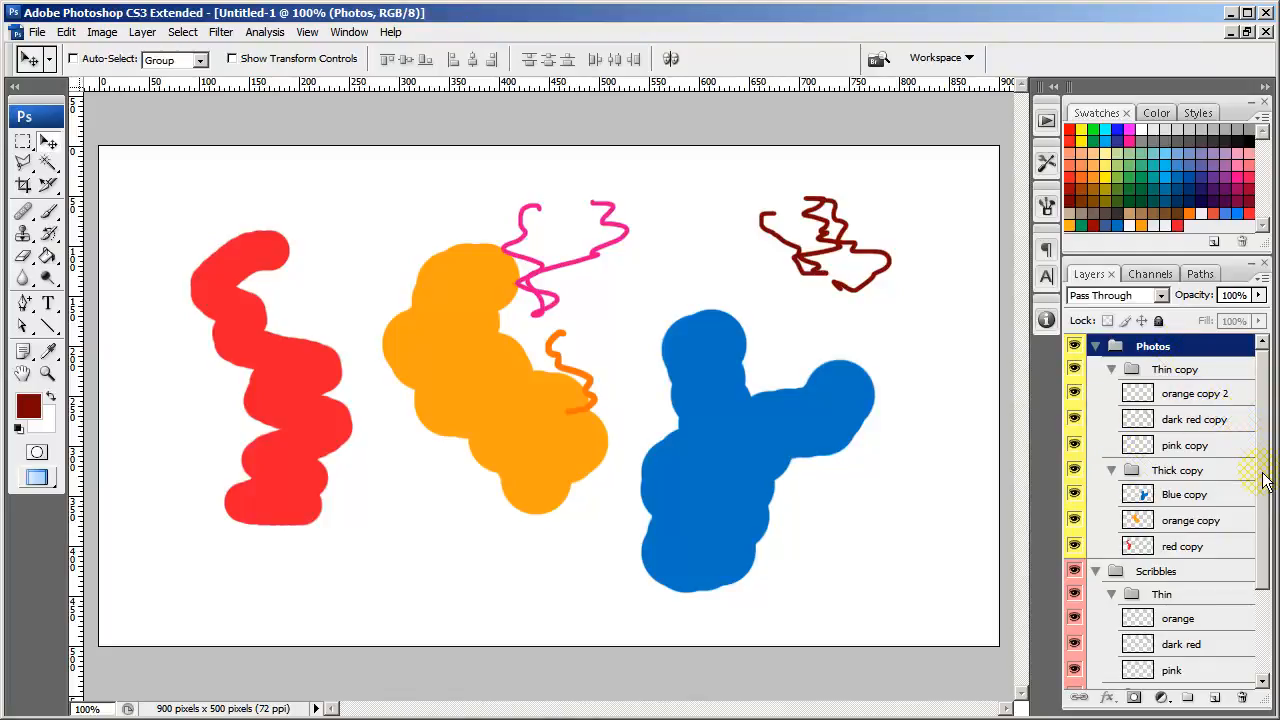
- Look through the colour-coded layer list and collapse the Photos group
{"action": "mouse_move", "coordinate": [1264, 466]}
{"action": "left_mouse_down"}
{"action": "mouse_move", "coordinate": [1266, 510]}
{"action": "mouse_move", "coordinate": [1266, 466]}
{"action": "left_mouse_up"}
{"action": "left_click_drag", "start_coordinate": [1265, 560], "coordinate": [1272, 485]}
{"action": "left_click_drag", "start_coordinate": [1260, 459], "coordinate": [1274, 387]}
{"action": "left_click", "coordinate": [1096, 346]}
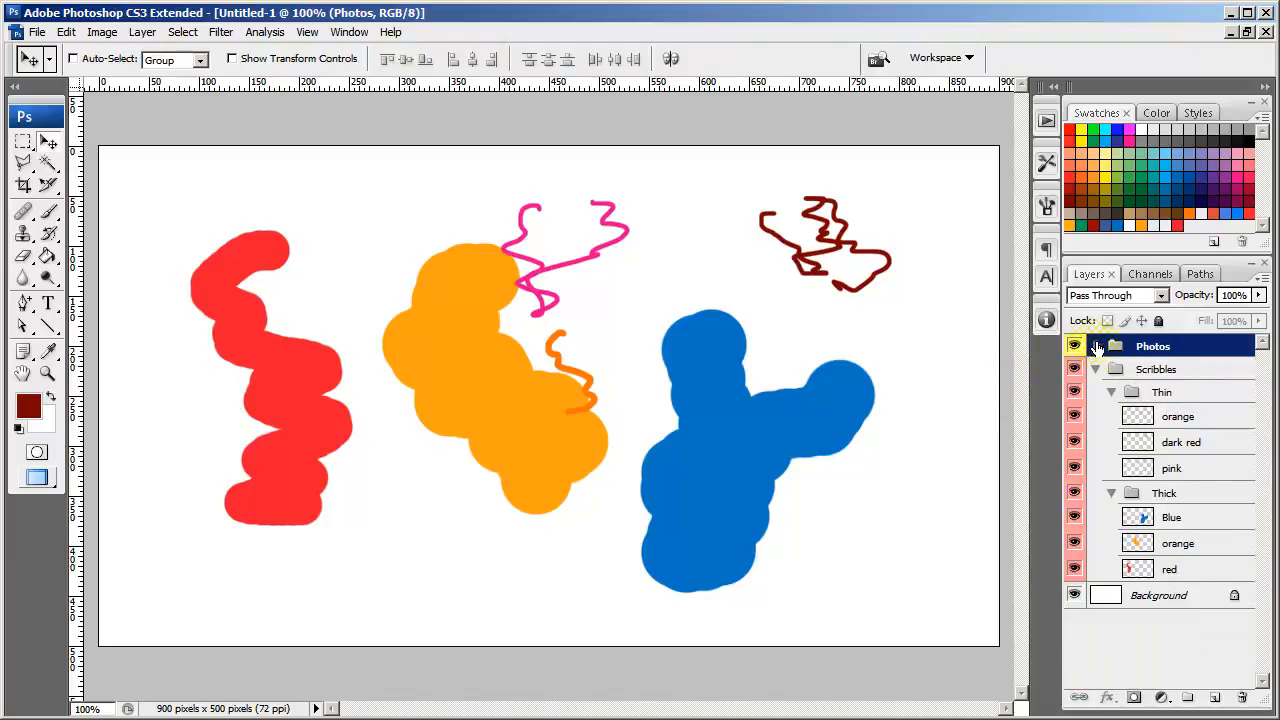
- Delete the Photos group and collapse the Scribbles group together with its Thin and Thick subgroups
{"action": "left_click", "coordinate": [1098, 374]}
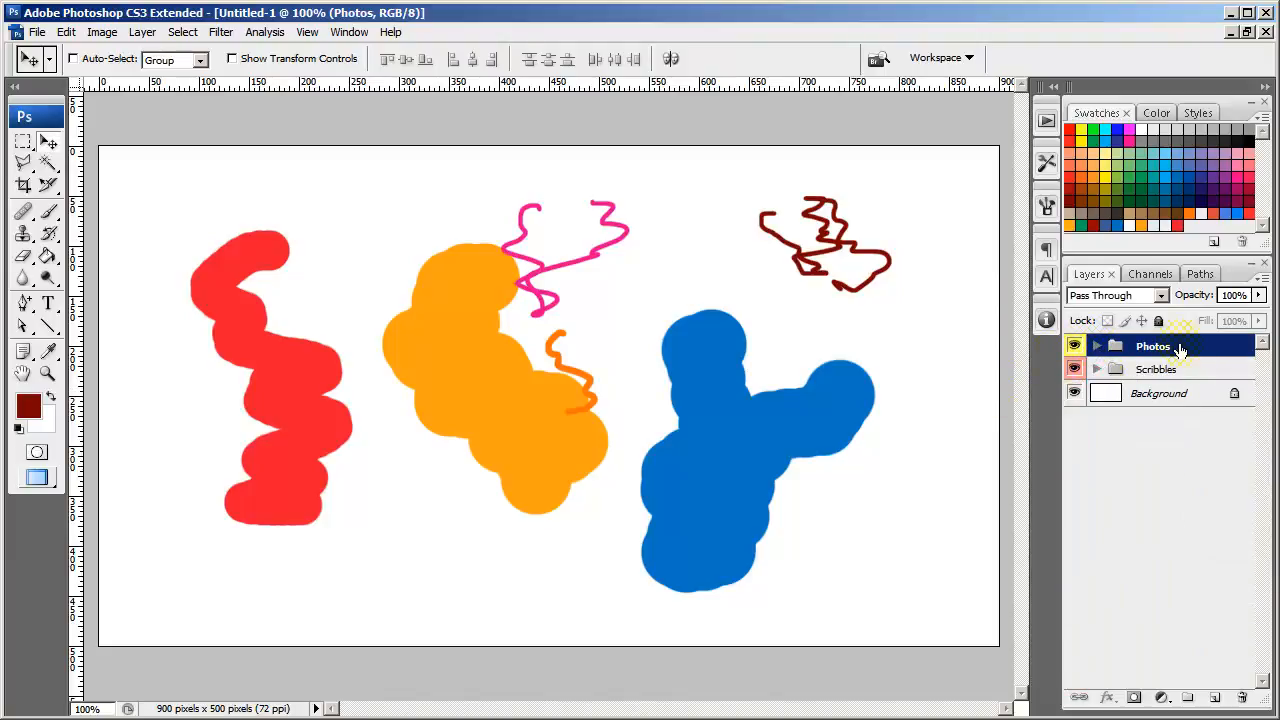
{"action": "mouse_move", "coordinate": [1174, 348]}
{"action": "left_mouse_down"}
{"action": "mouse_move", "coordinate": [1211, 400]}
{"action": "mouse_move", "coordinate": [1241, 696]}
{"action": "left_mouse_up"}
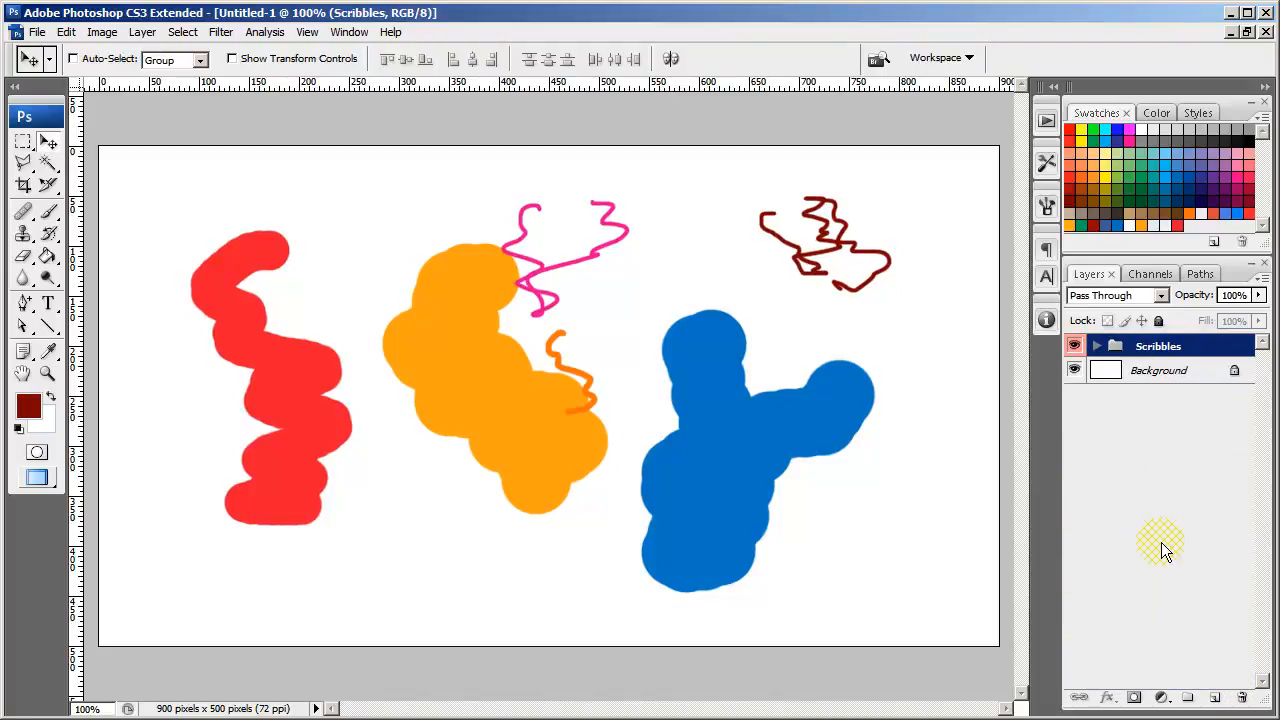
{"action": "left_click", "coordinate": [1096, 346]}
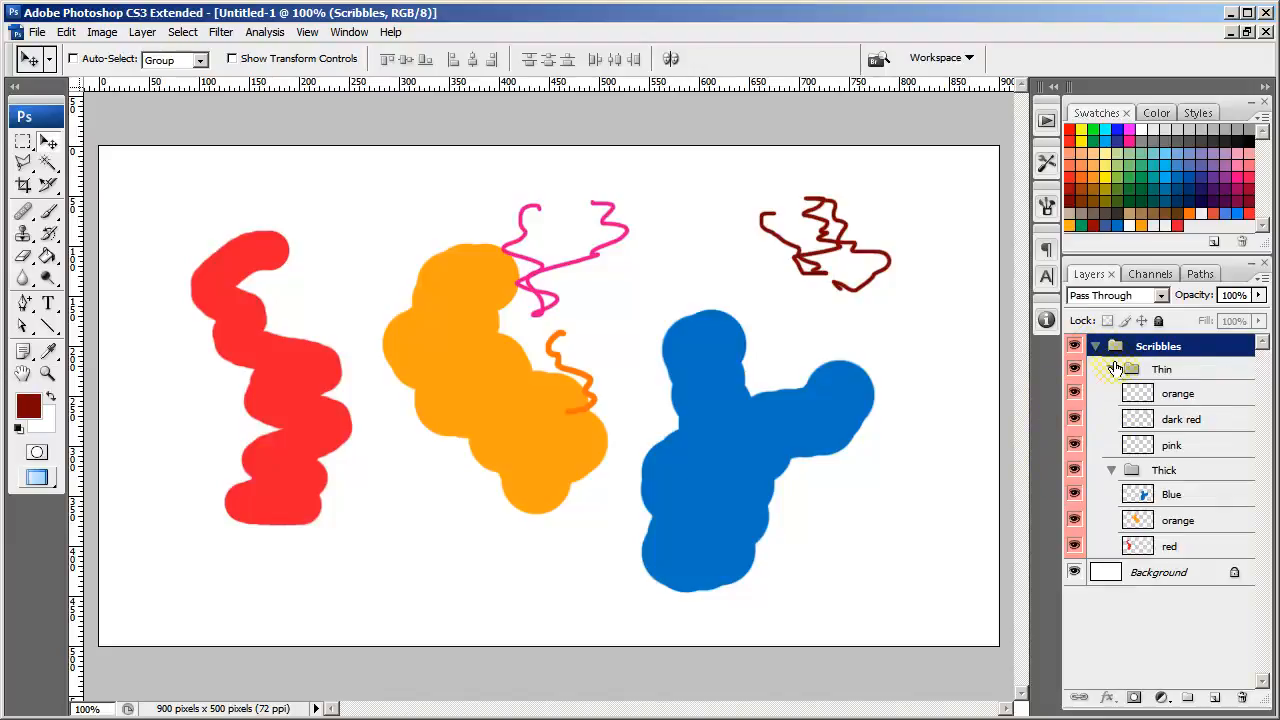
{"action": "left_click", "coordinate": [1111, 369]}
{"action": "left_click", "coordinate": [1111, 392]}
{"action": "left_click", "coordinate": [1096, 346]}
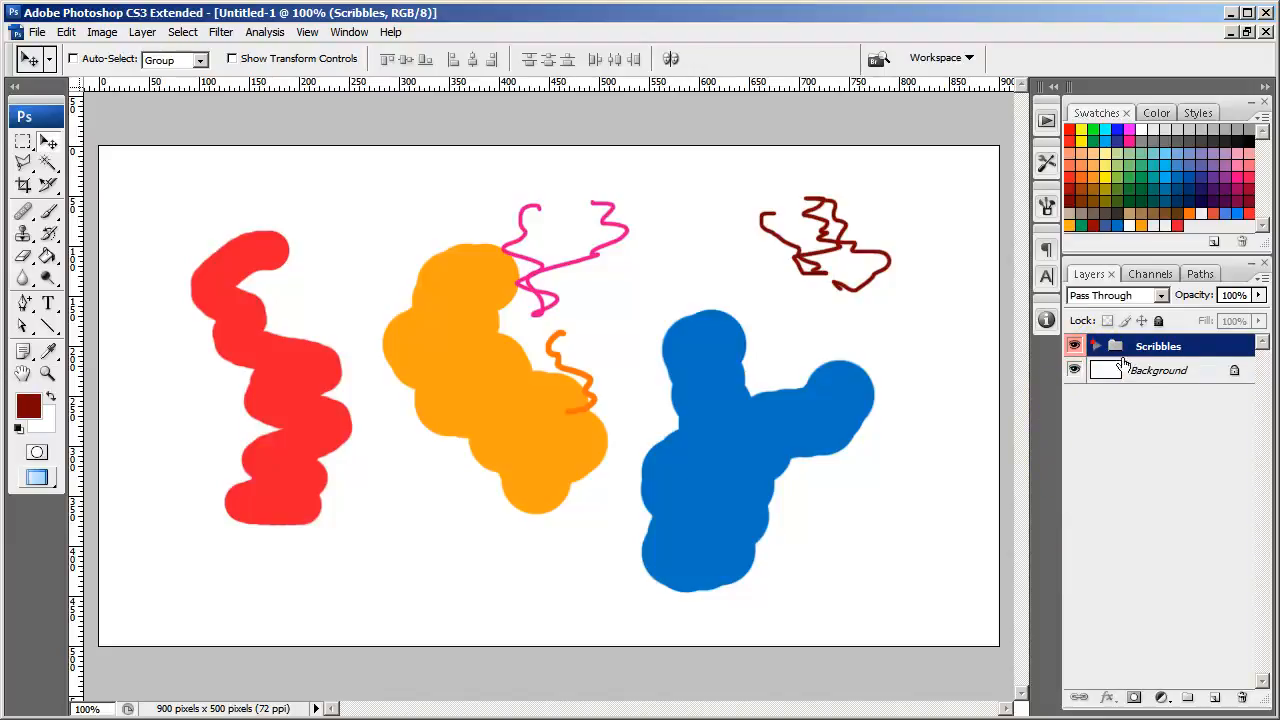
- Create a new group above Scribbles and name it "Photos - Blk & Wht"
{"action": "left_click", "coordinate": [1193, 698]}
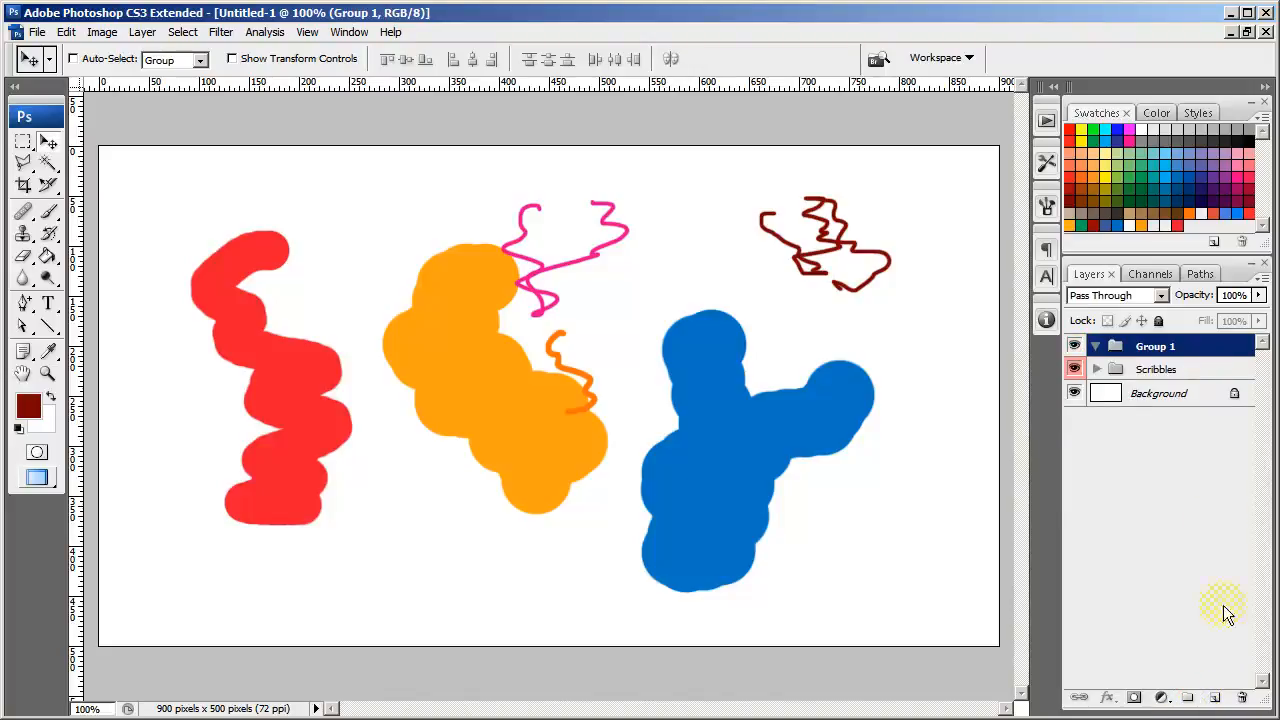
{"action": "double_click", "coordinate": [1150, 347]}
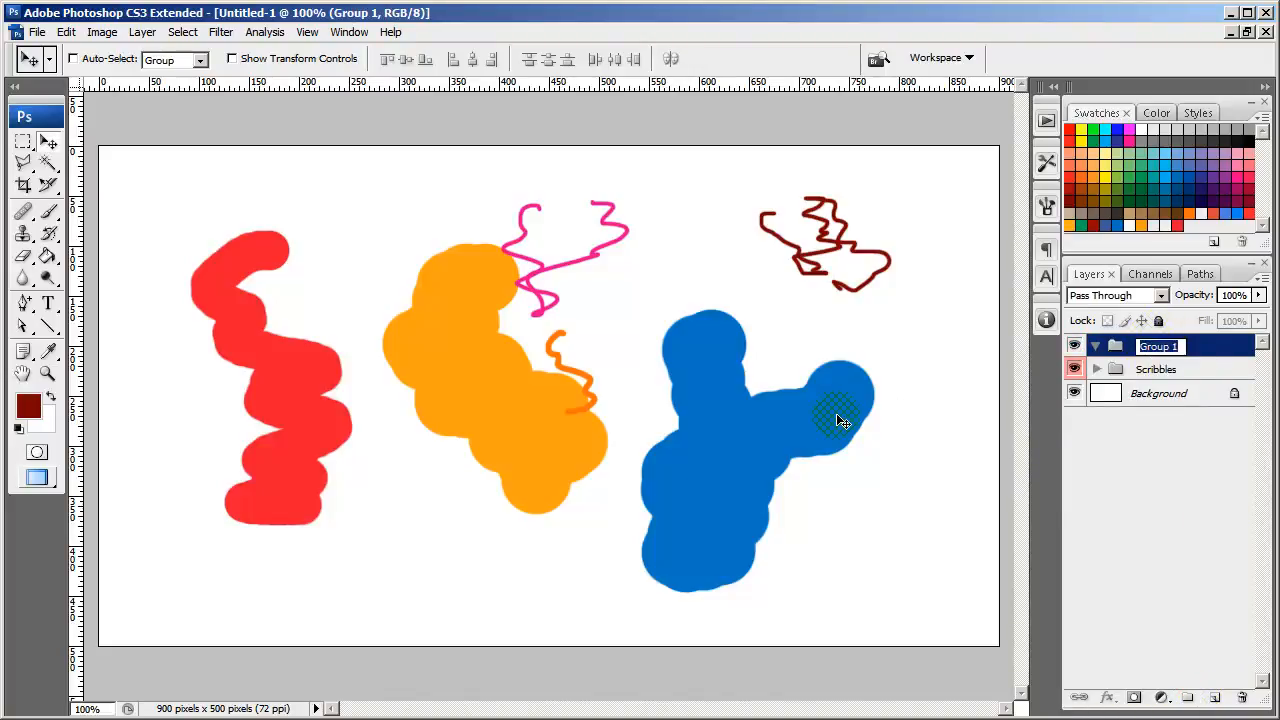
{"action": "type", "text": "Photos-"}
{"action": "type", "text": "blk"}
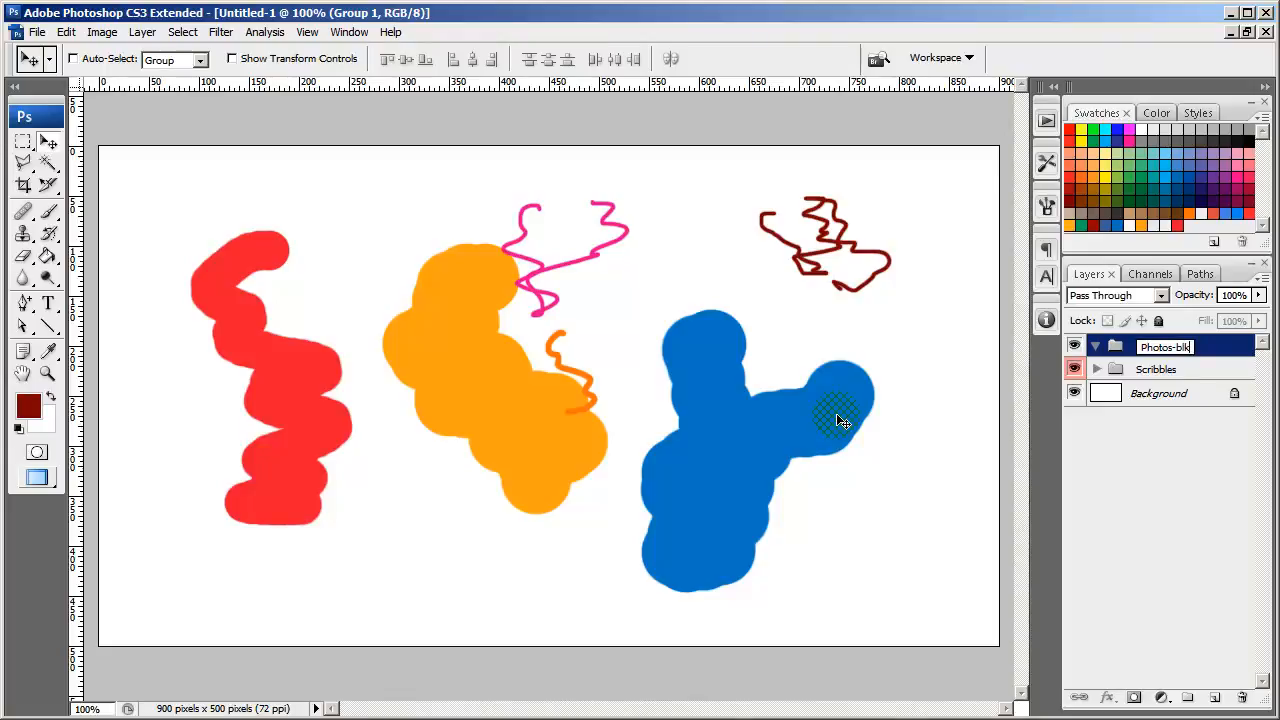
{"action": "type", "text": " & Wht"}
{"action": "key", "text": "shift+Right"}
{"action": "type", "text": "-"}
{"action": "key", "text": "shift+Right"}
{"action": "type", "text": "B"}
{"action": "key", "text": "shift+Right"}
{"action": "key", "text": "Left"}
{"action": "key", "text": "Return"}
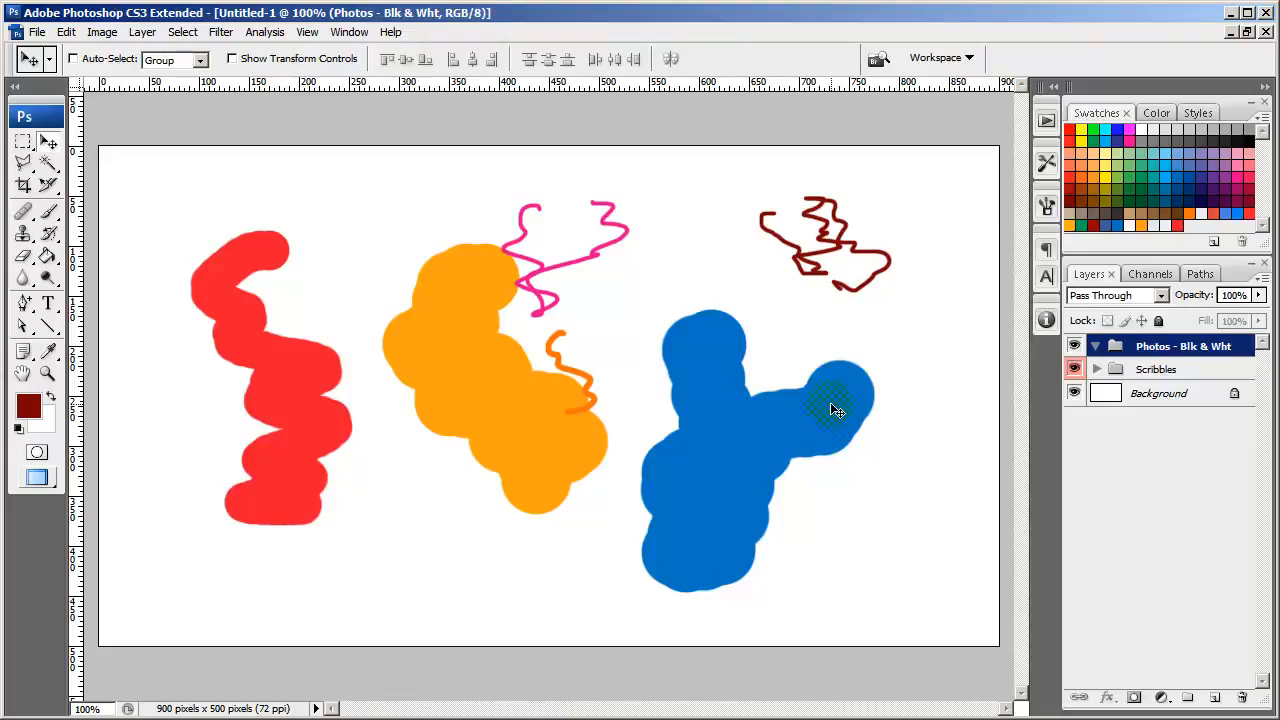
- Add a new layer above the collapsed groups and brush an orange circle outline about 90 pixels wide in the canvas's lower-right area
{"action": "left_click", "coordinate": [1091, 346]}
{"action": "left_click", "coordinate": [1214, 697]}
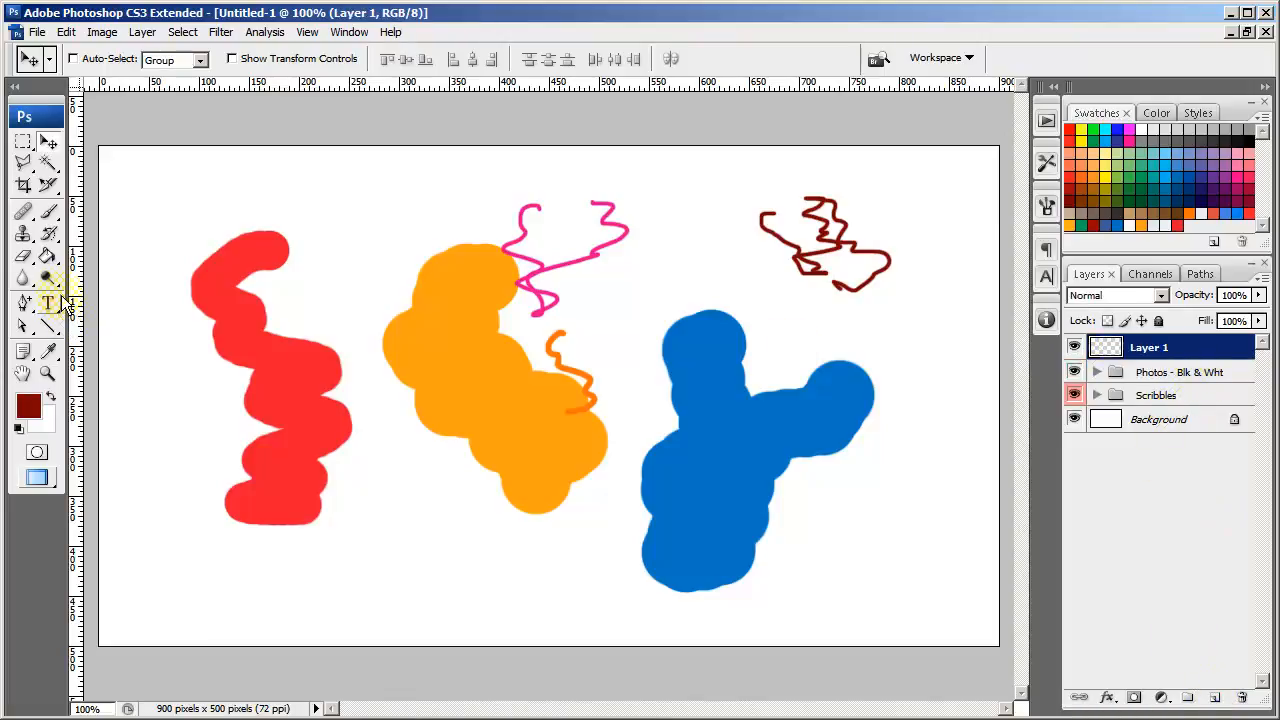
{"action": "left_click", "coordinate": [48, 212]}
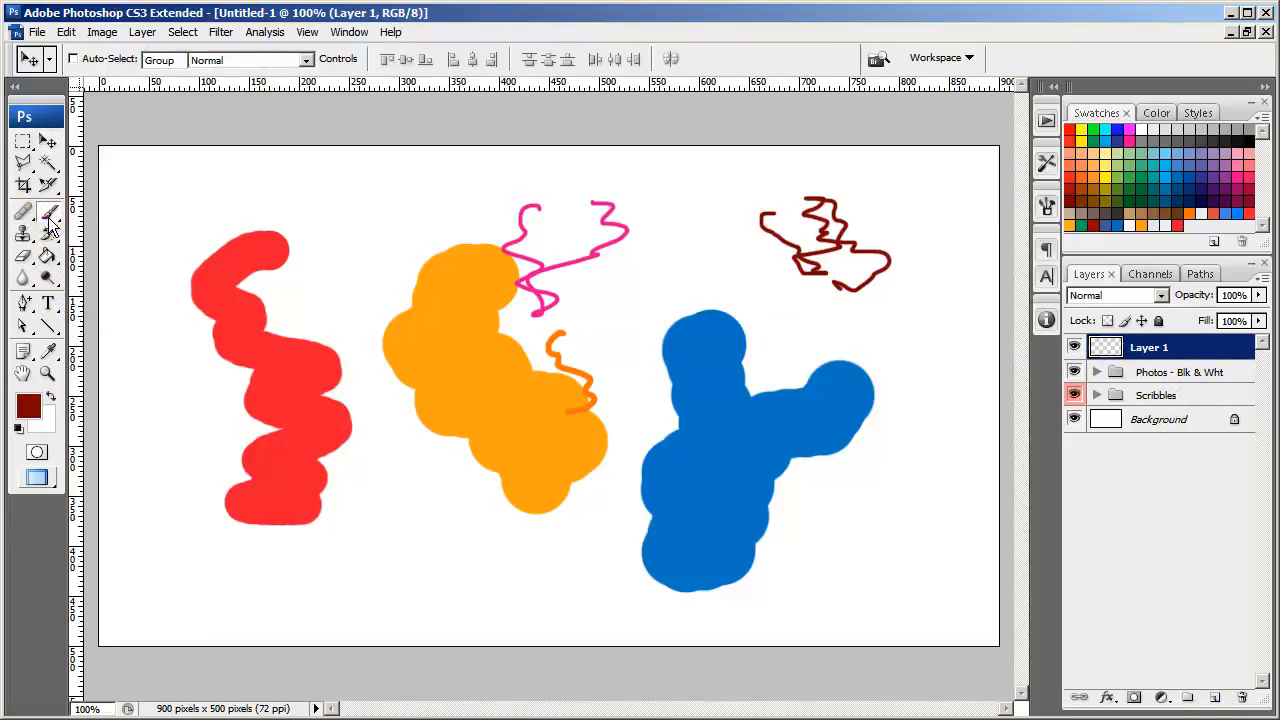
{"action": "left_click", "coordinate": [1190, 211]}
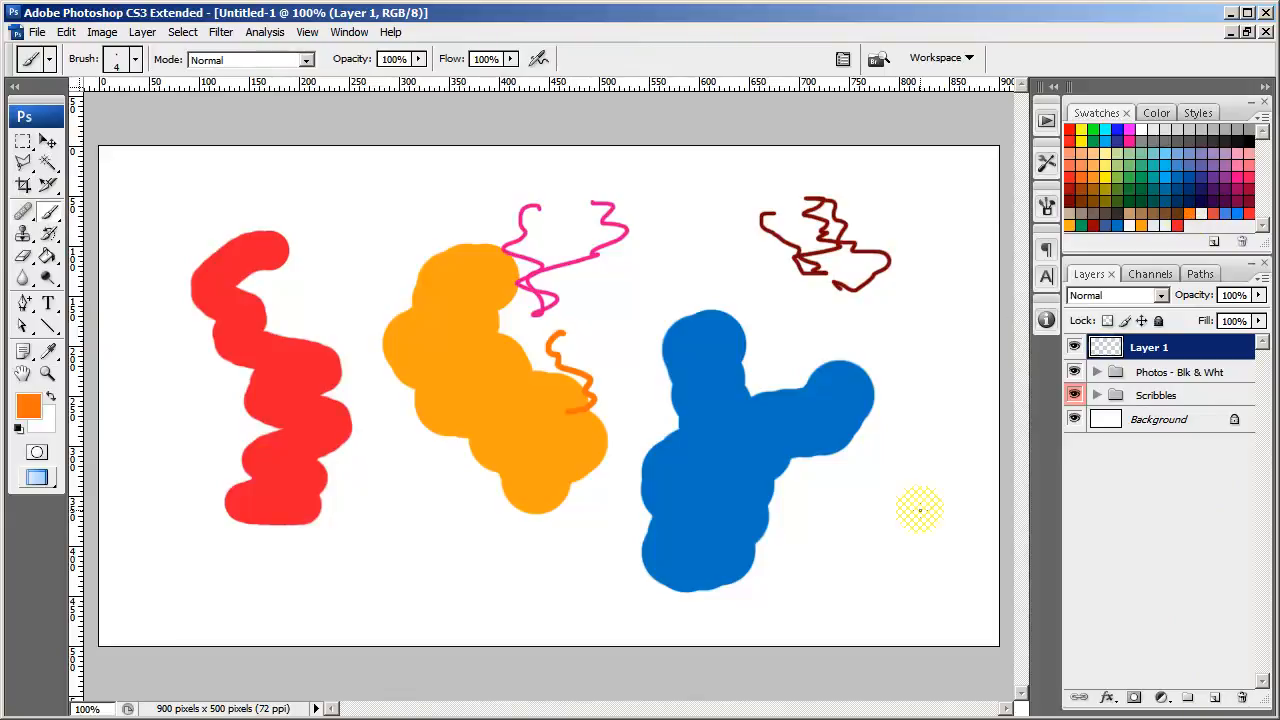
{"action": "mouse_move", "coordinate": [917, 471]}
{"action": "left_mouse_down"}
{"action": "mouse_move", "coordinate": [876, 490]}
{"action": "mouse_move", "coordinate": [888, 552]}
{"action": "mouse_move", "coordinate": [957, 546]}
{"action": "mouse_move", "coordinate": [951, 490]}
{"action": "mouse_move", "coordinate": [912, 470]}
{"action": "left_mouse_up"}
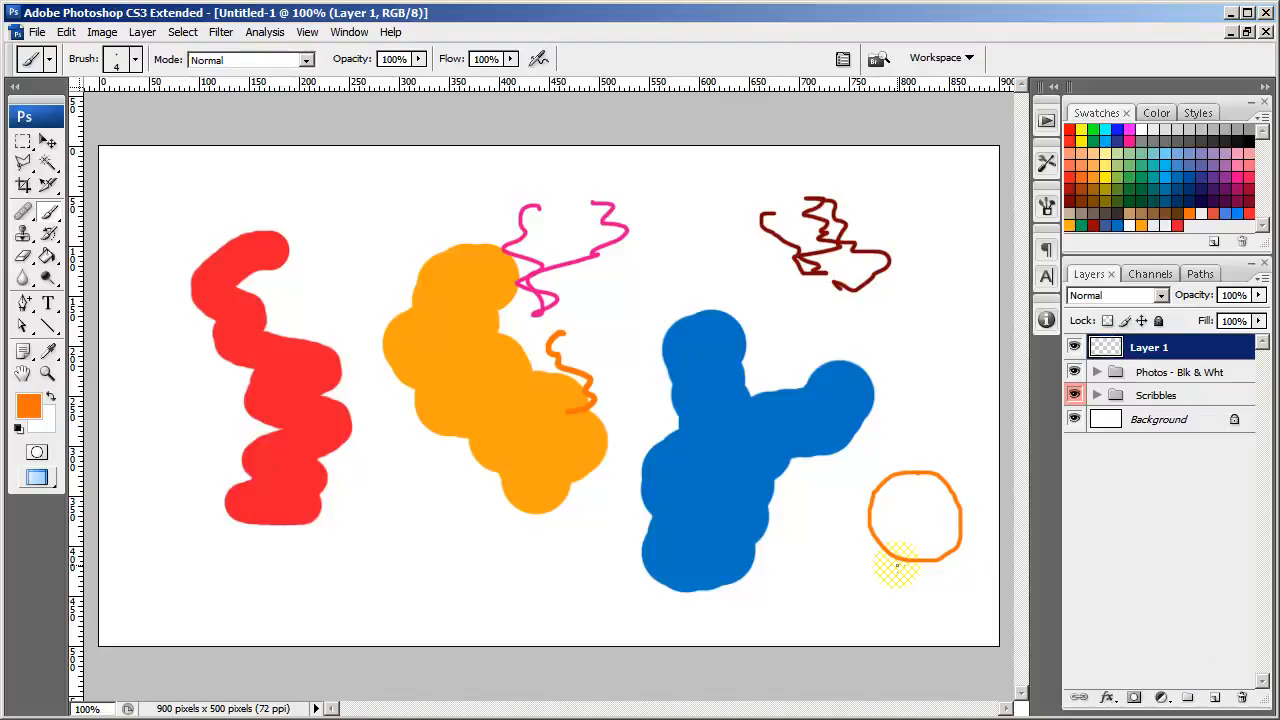
- Rename the layer holding the new circle as "orange circle"
{"action": "double_click", "coordinate": [1150, 348]}
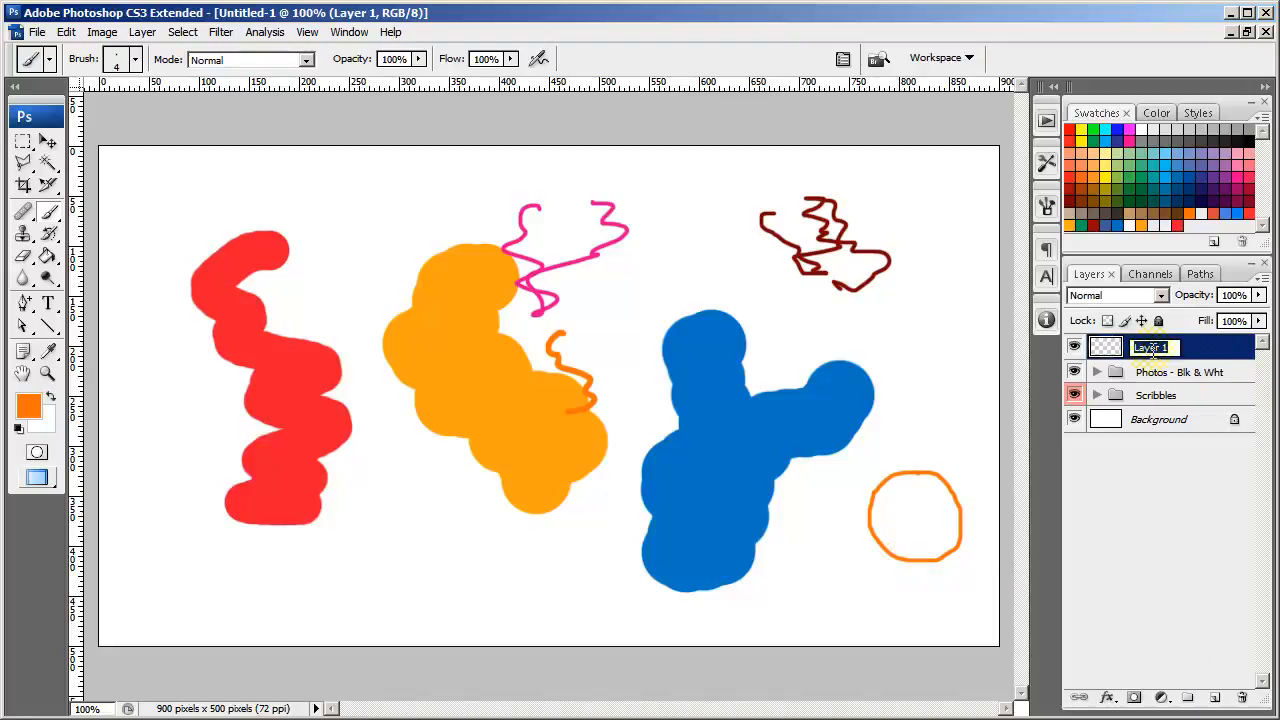
{"action": "type", "text": "orange circle"}
{"action": "key", "text": "Return"}
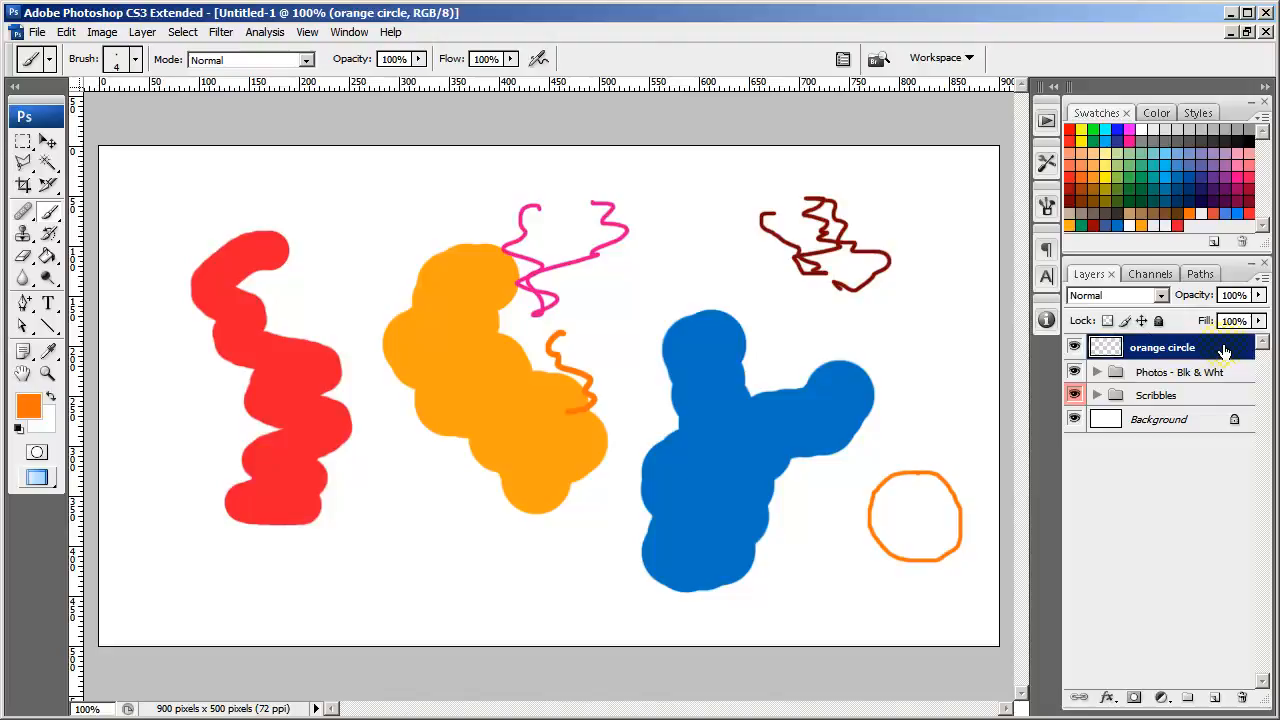
- Duplicate the orange circle layer and move the copy down and left, beside the original circle
{"action": "left_click_drag", "start_coordinate": [1221, 353], "coordinate": [1216, 698]}
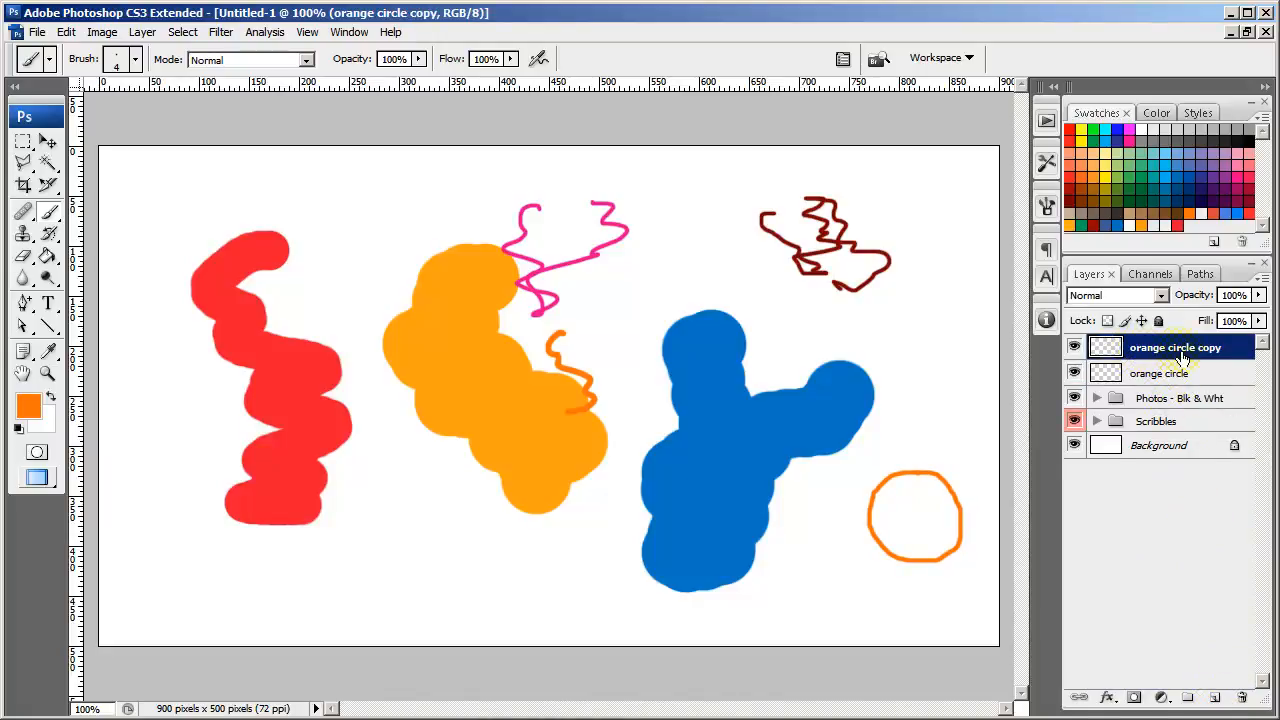
{"action": "left_click", "coordinate": [47, 141]}
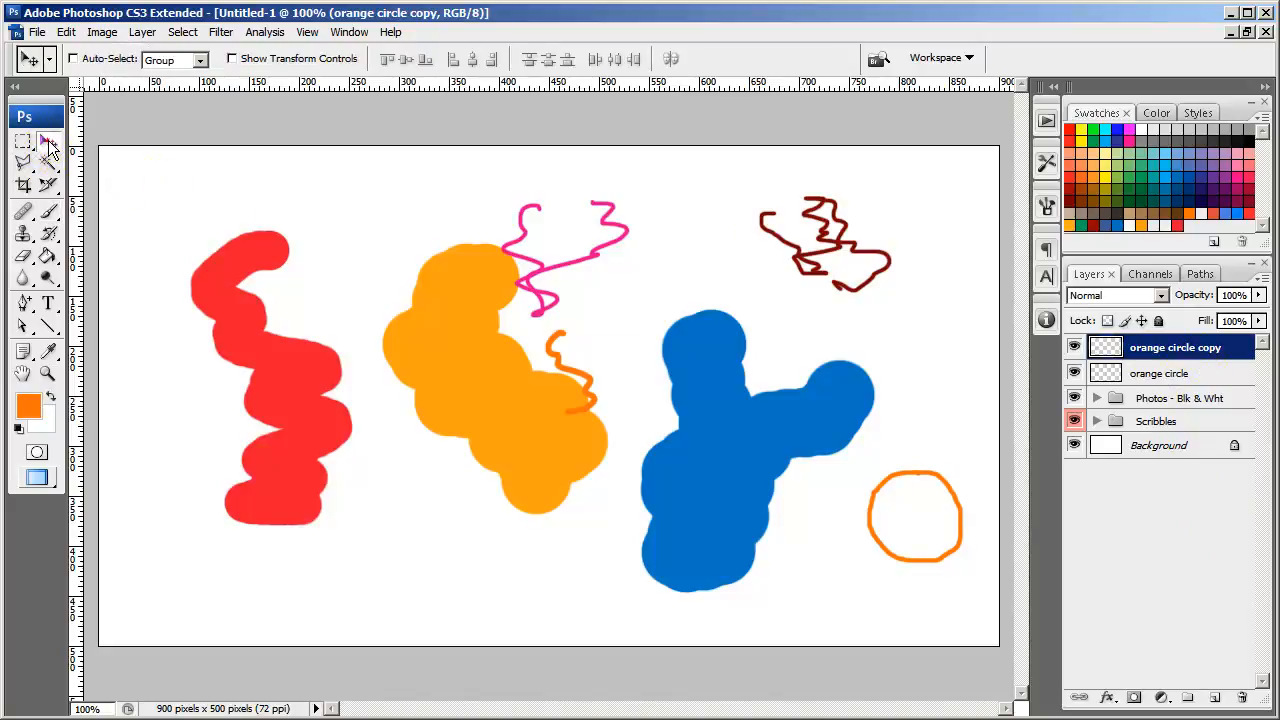
{"action": "left_click_drag", "start_coordinate": [937, 529], "coordinate": [855, 587]}
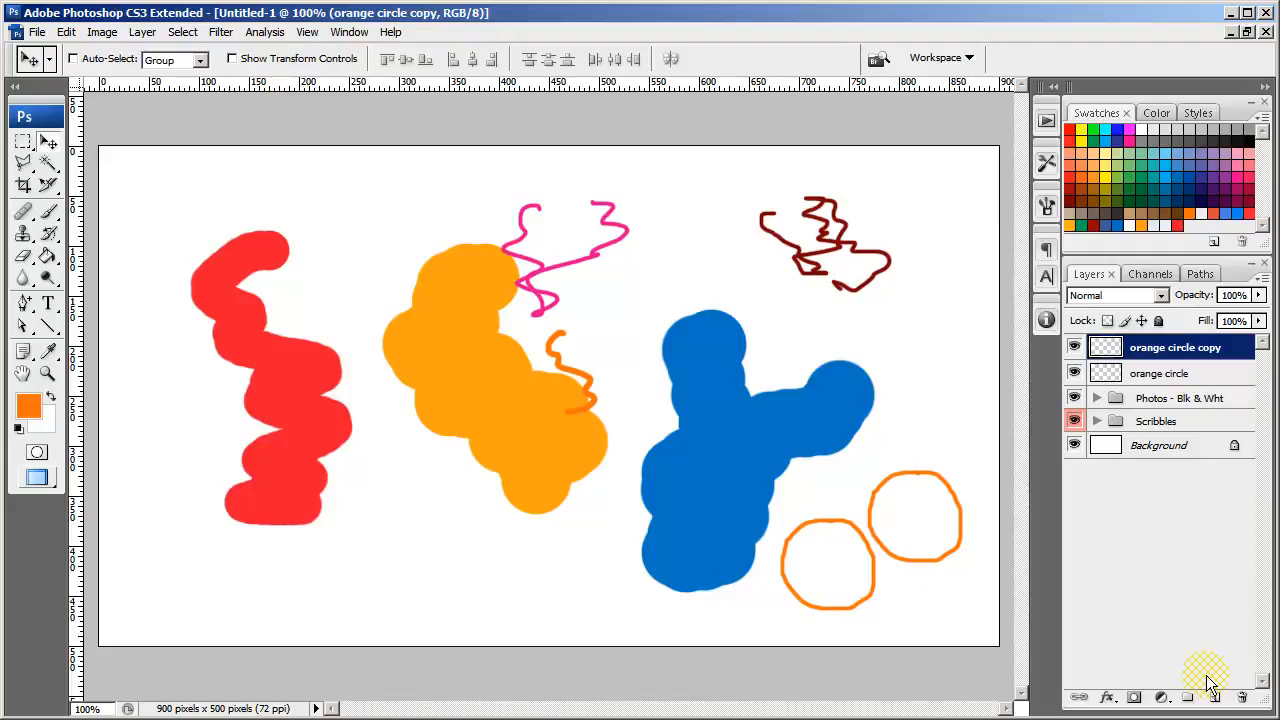
- Duplicate both orange circle layers together and move the two copies up above the original pair
{"action": "left_click", "coordinate": [1212, 373], "text": "shift"}
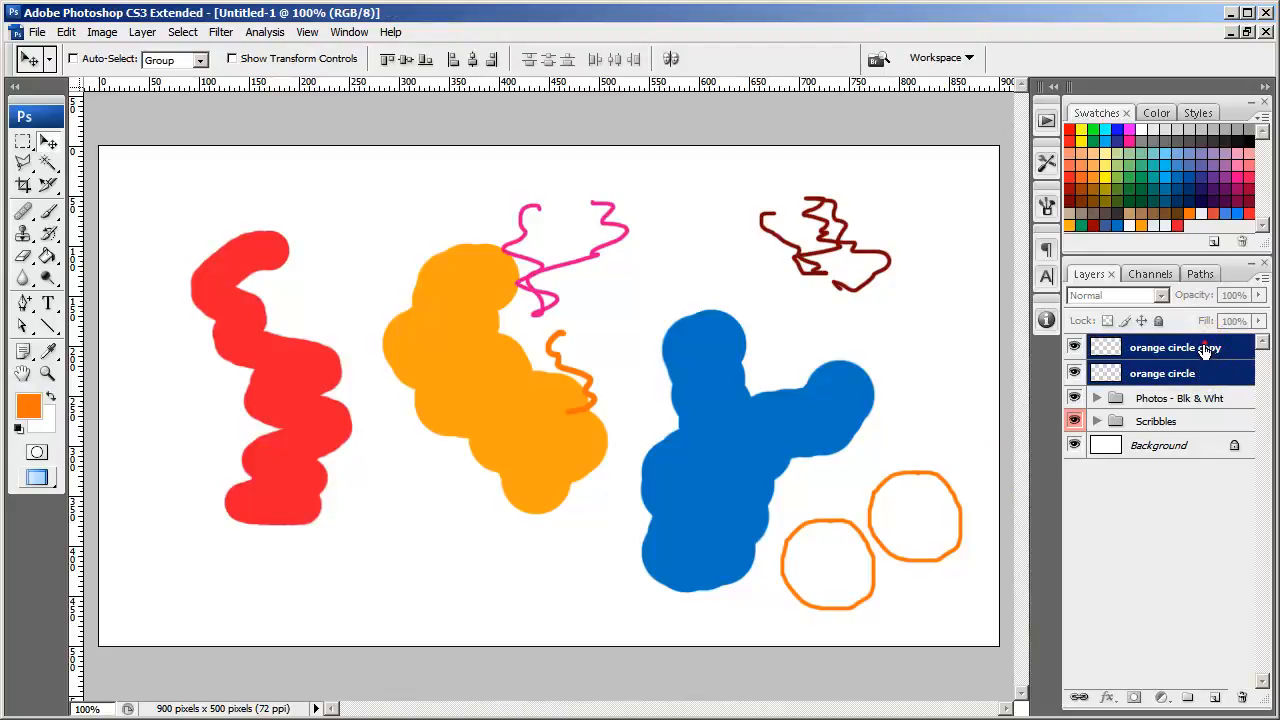
{"action": "left_click_drag", "start_coordinate": [1209, 349], "coordinate": [1215, 697]}
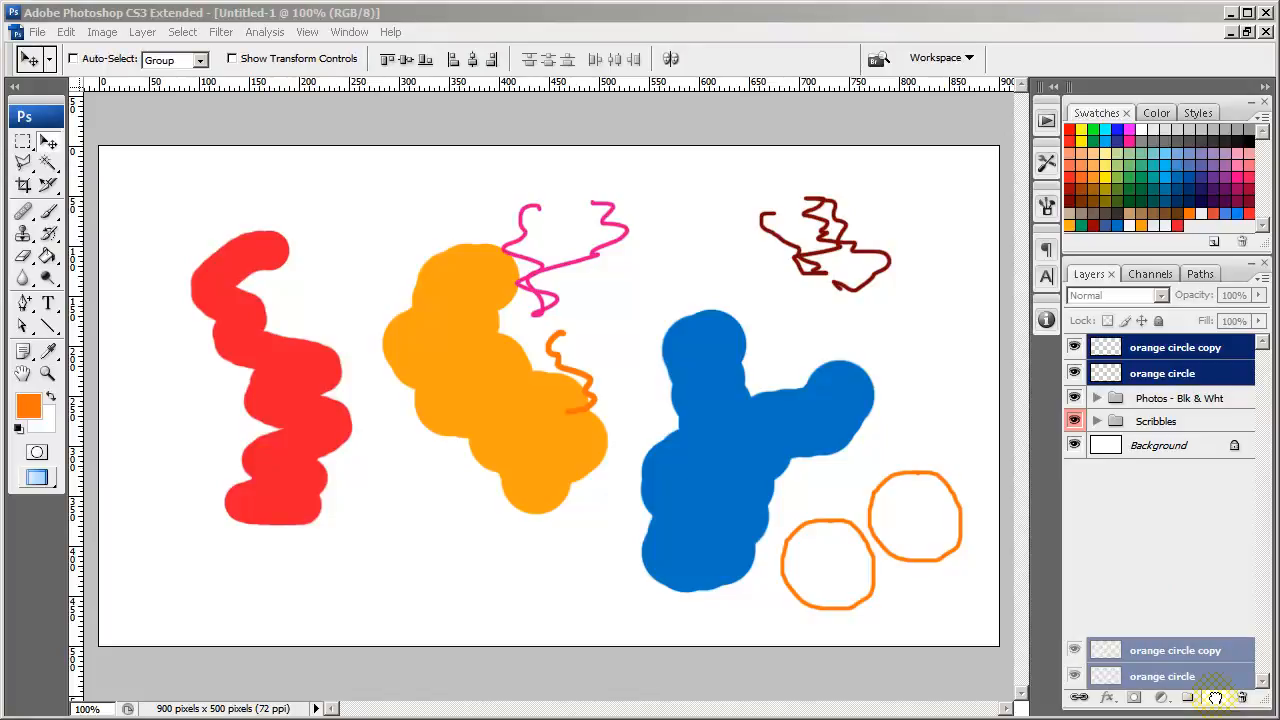
{"action": "left_click_drag", "start_coordinate": [1215, 697], "coordinate": [1215, 697]}
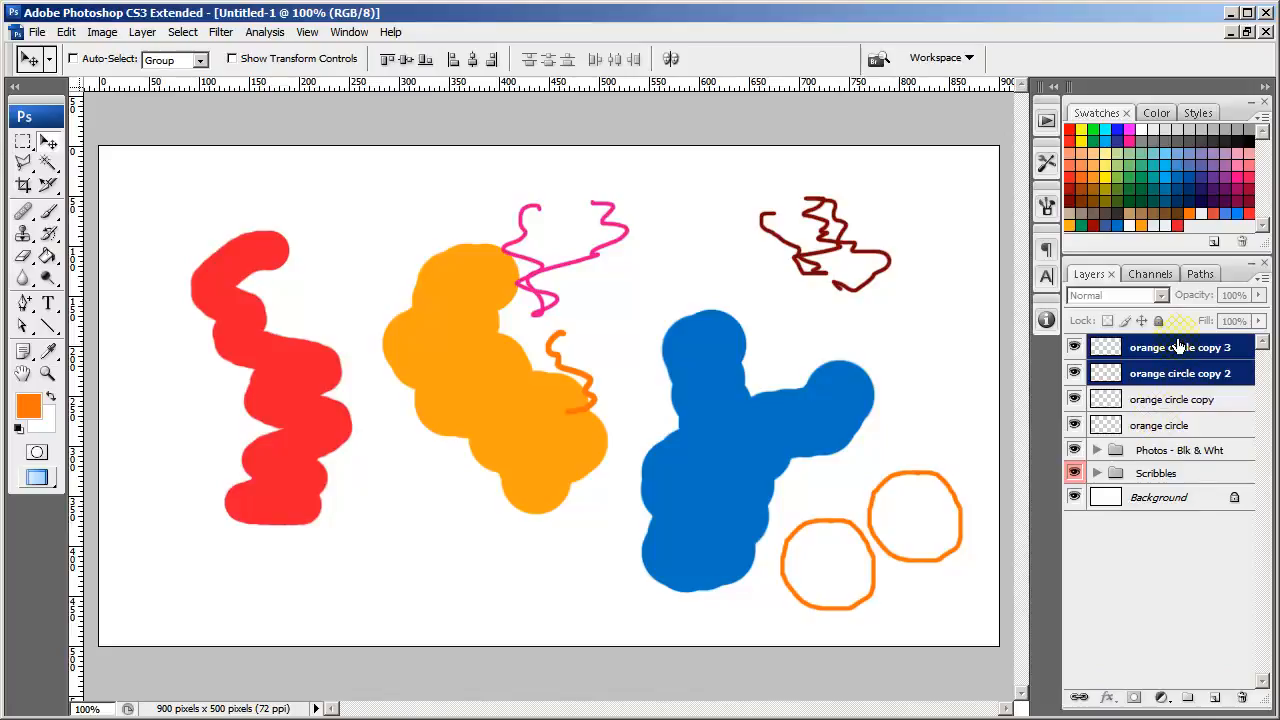
{"action": "left_click_drag", "start_coordinate": [928, 571], "coordinate": [924, 455]}
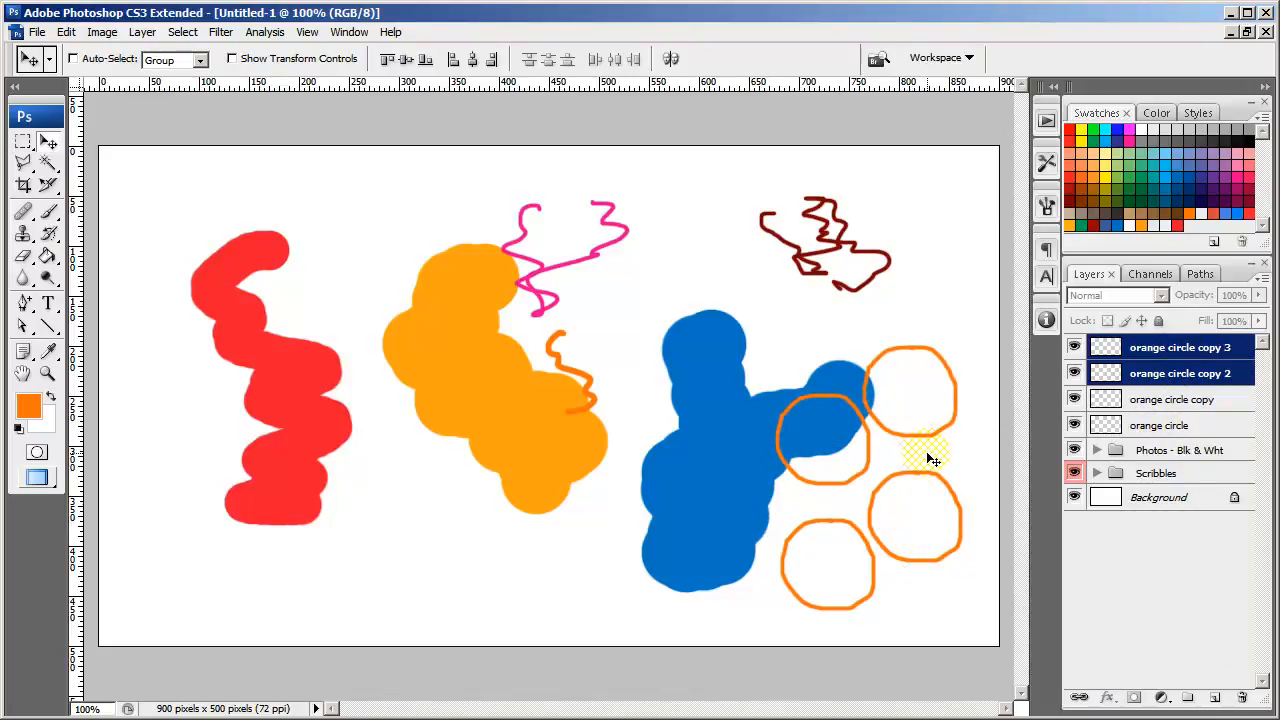
- Put all four orange circle layers into a new group named "Orange circles"
{"action": "left_click", "coordinate": [1203, 350]}
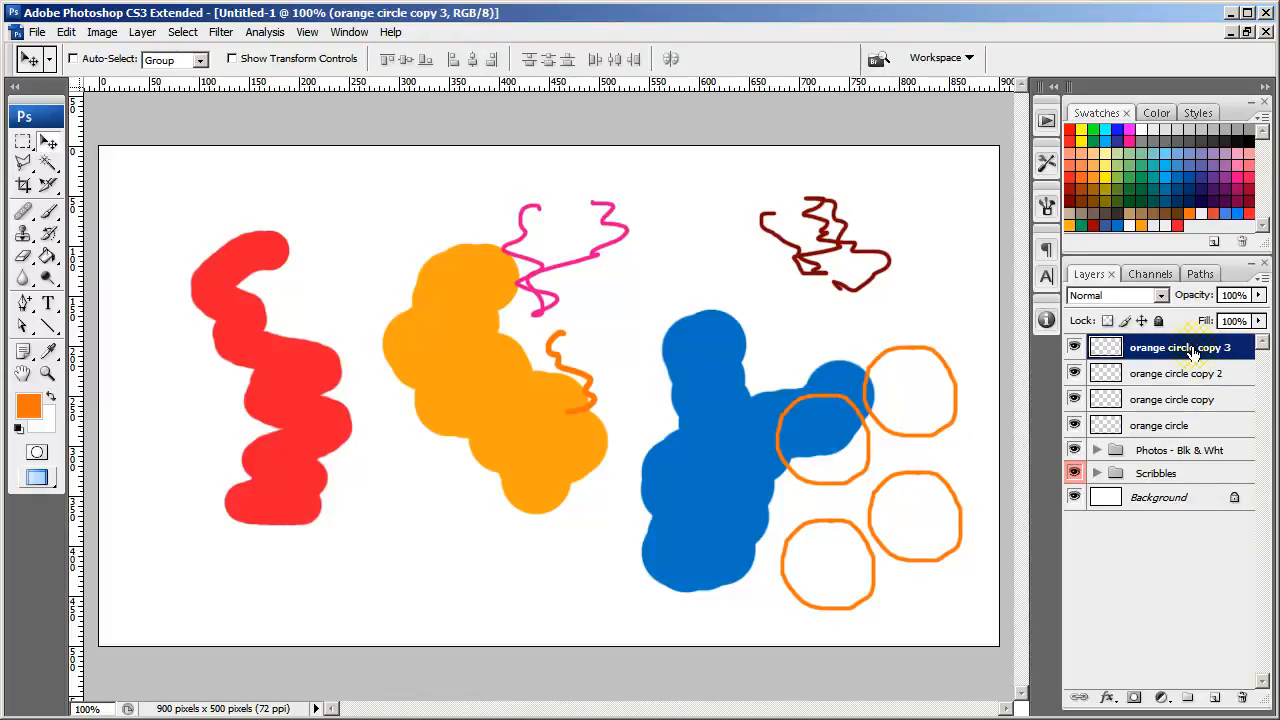
{"action": "left_click", "coordinate": [1210, 428], "text": "shift"}
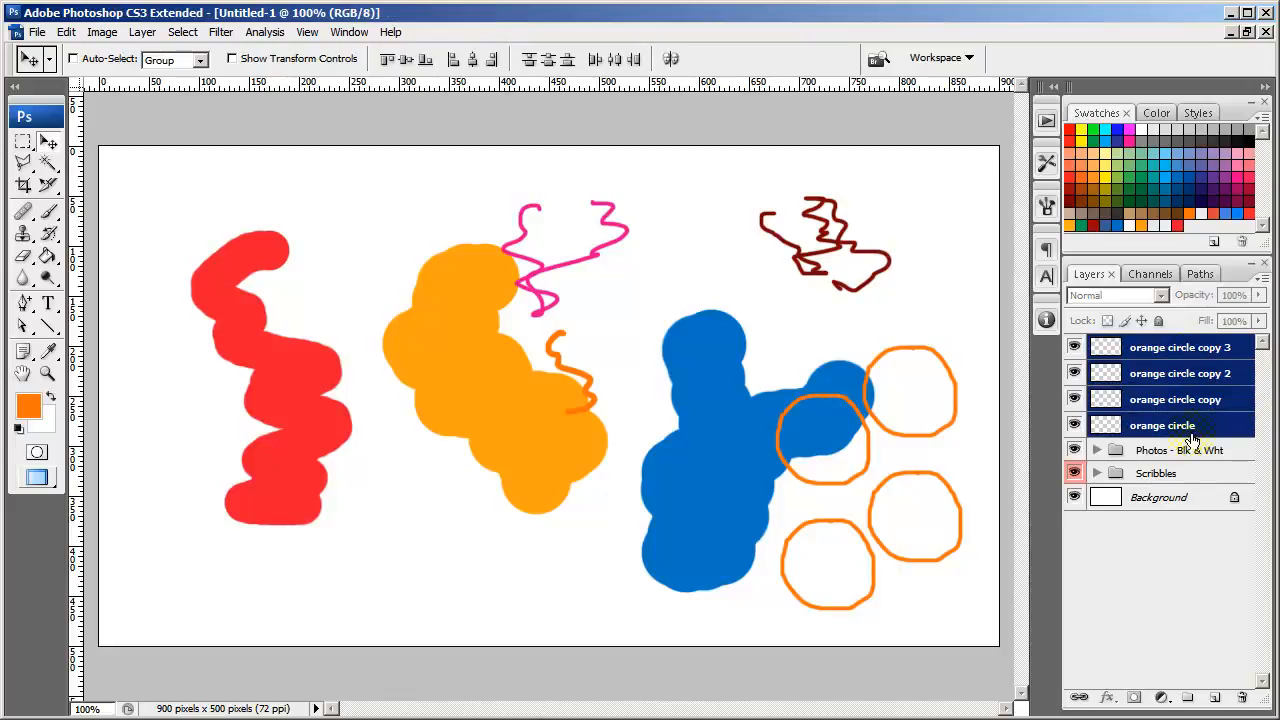
{"action": "left_click_drag", "start_coordinate": [1183, 350], "coordinate": [1188, 697]}
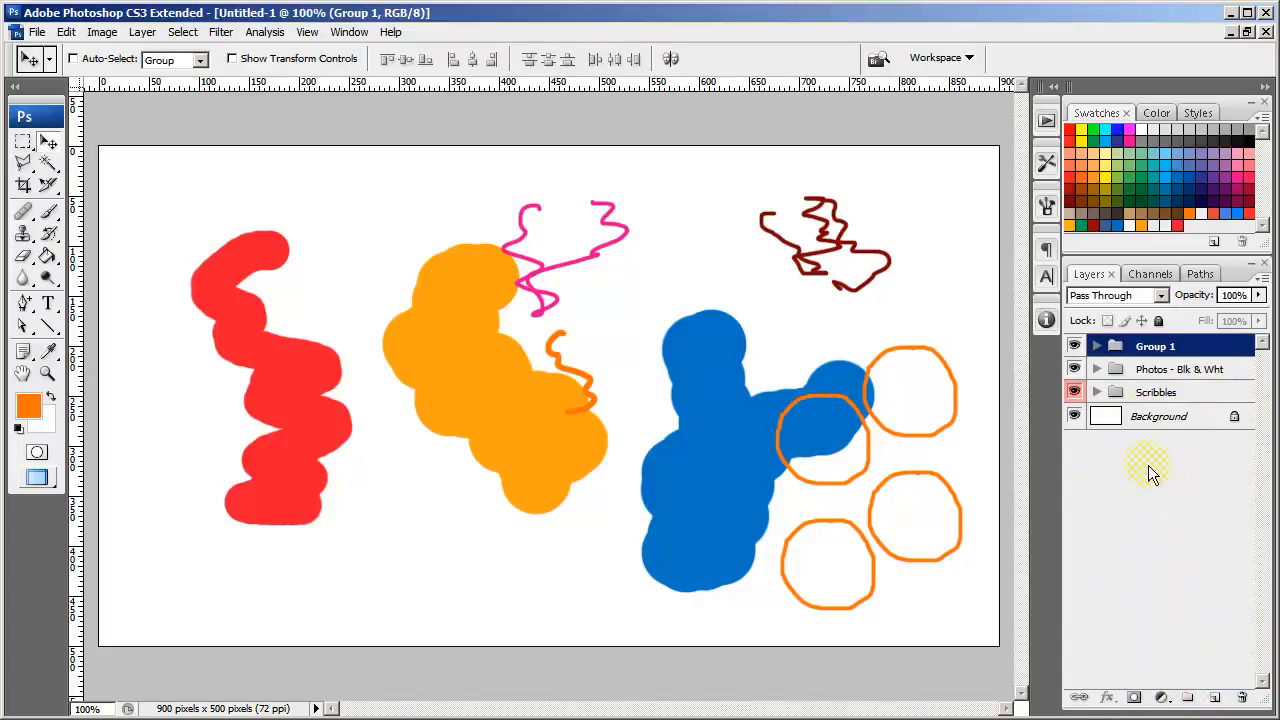
{"action": "double_click", "coordinate": [1157, 346]}
{"action": "type", "text": "Or"}
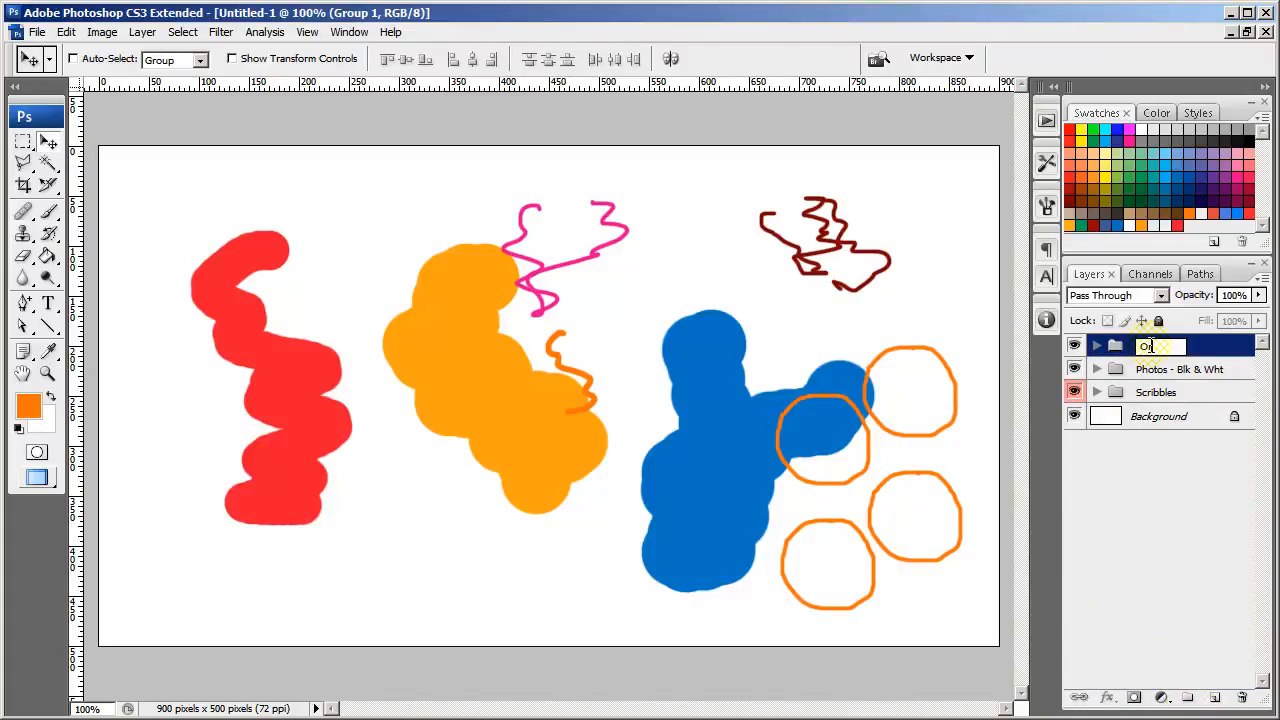
{"action": "type", "text": "ange circles"}
{"action": "key", "text": "Return"}
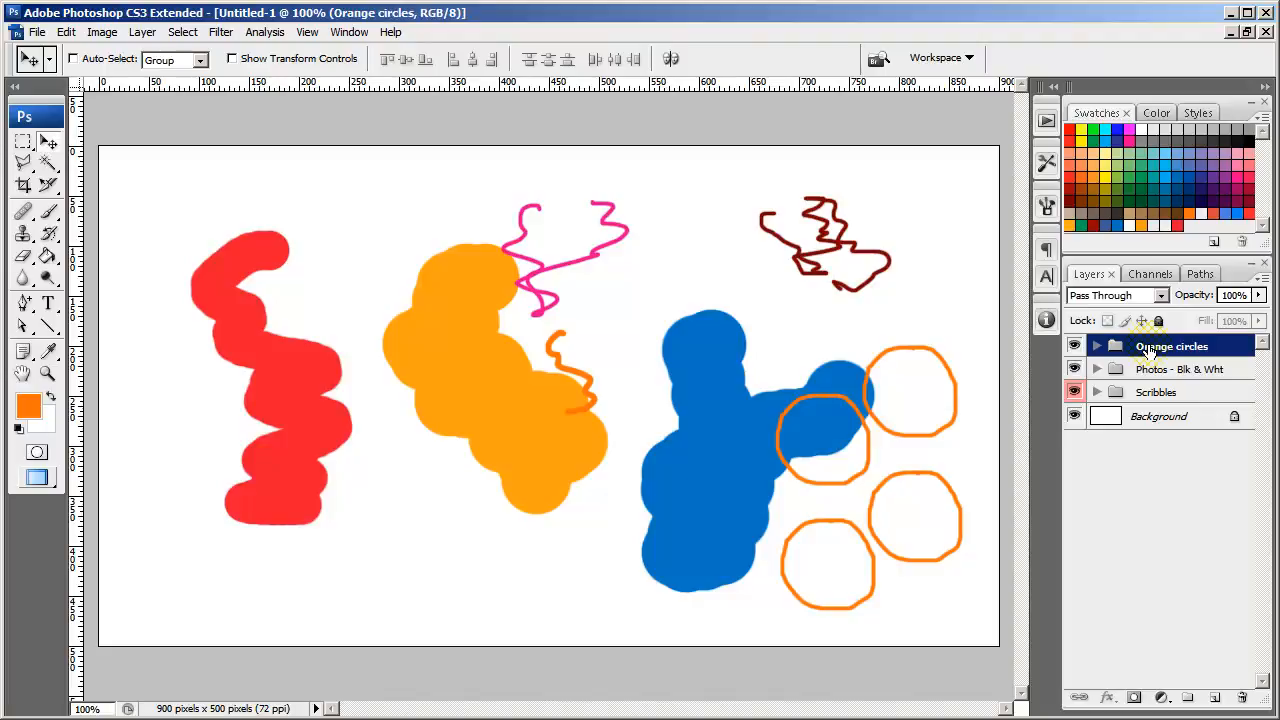
- Label the Orange circles group with the Orange colour and expand it to show its layers
{"action": "right_click", "coordinate": [1075, 345]}
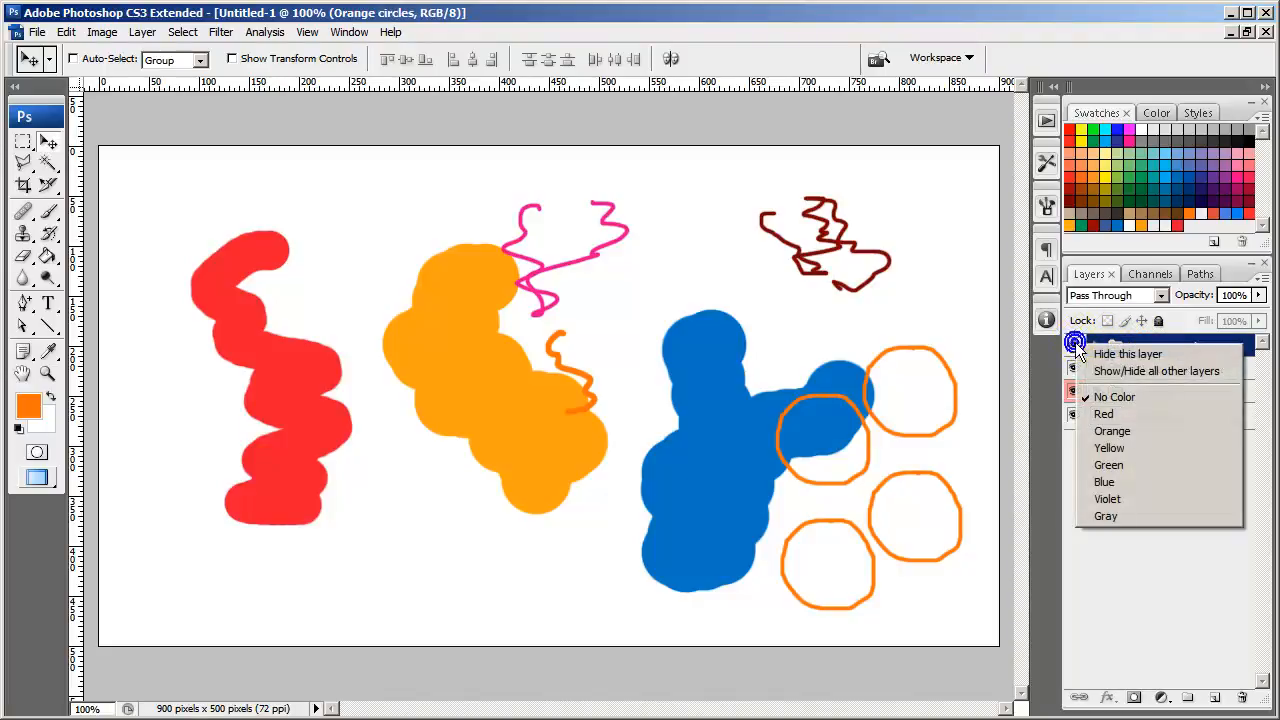
{"action": "left_click", "coordinate": [1099, 434]}
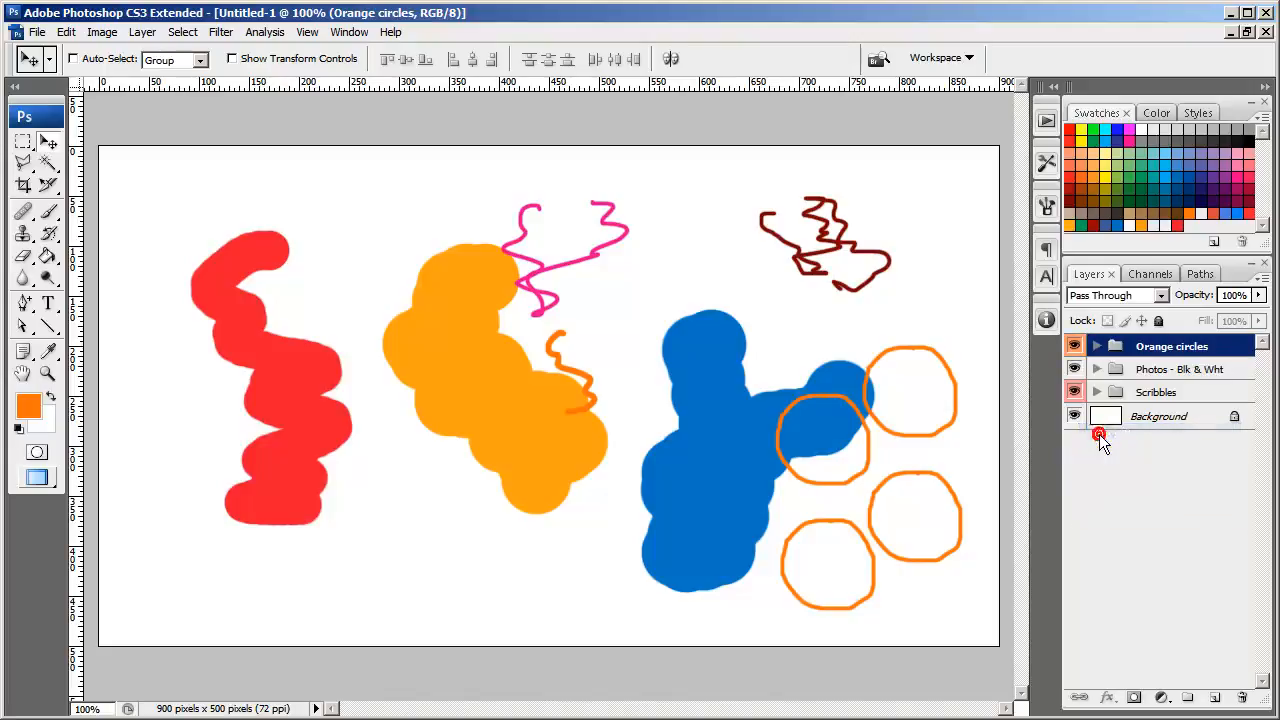
{"action": "left_click", "coordinate": [1096, 346]}
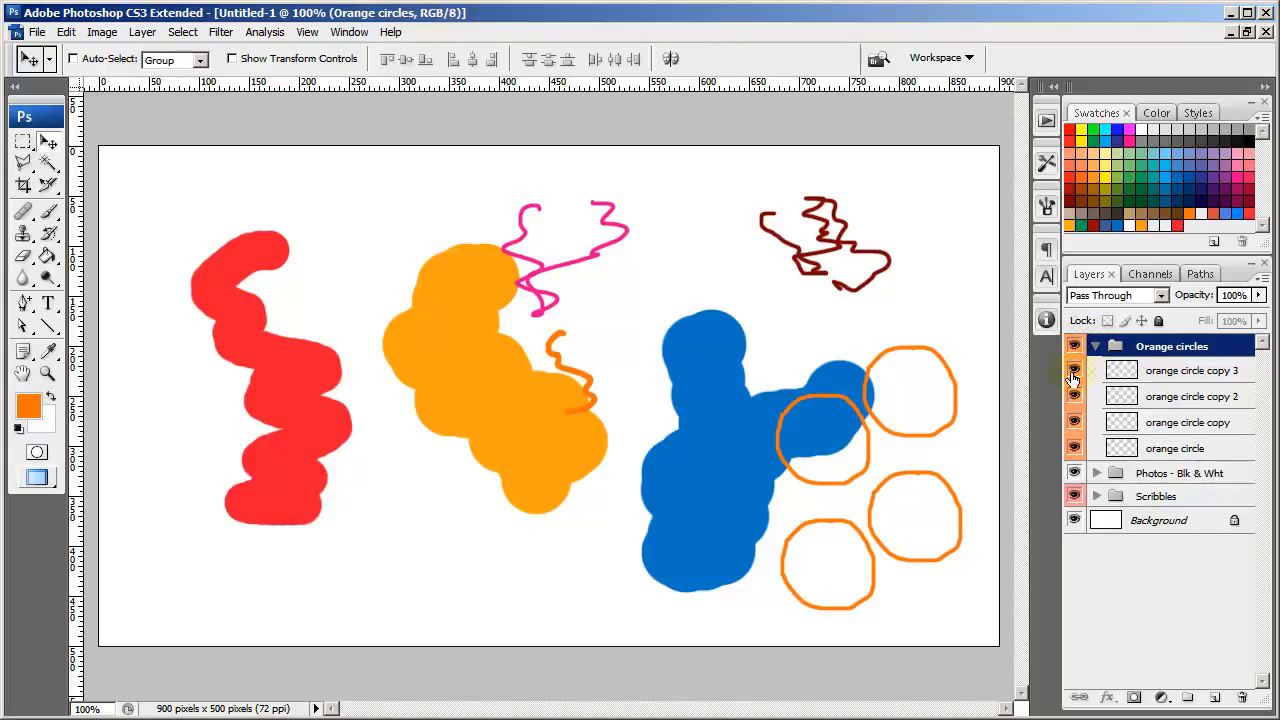
- Label the Photos - Blk & Wht group with the Yellow colour
{"action": "left_click", "coordinate": [1074, 473]}
{"action": "right_click", "coordinate": [1074, 474]}
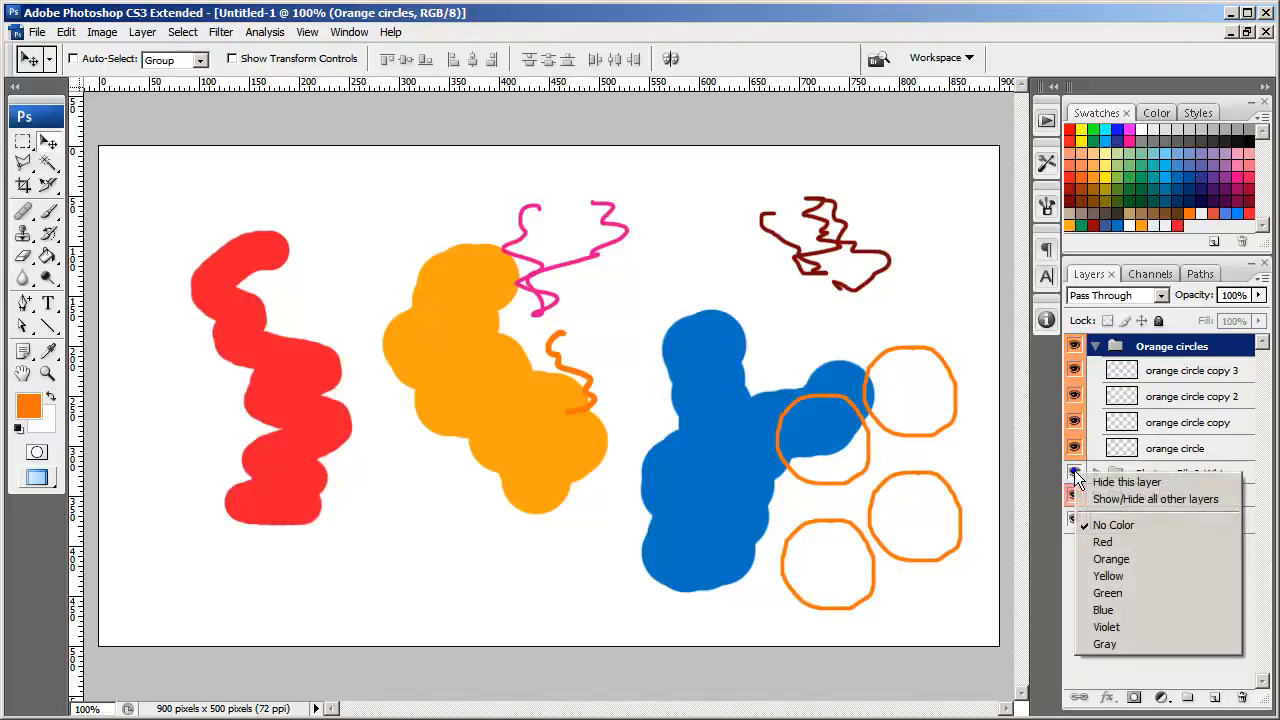
{"action": "left_click", "coordinate": [1104, 576]}
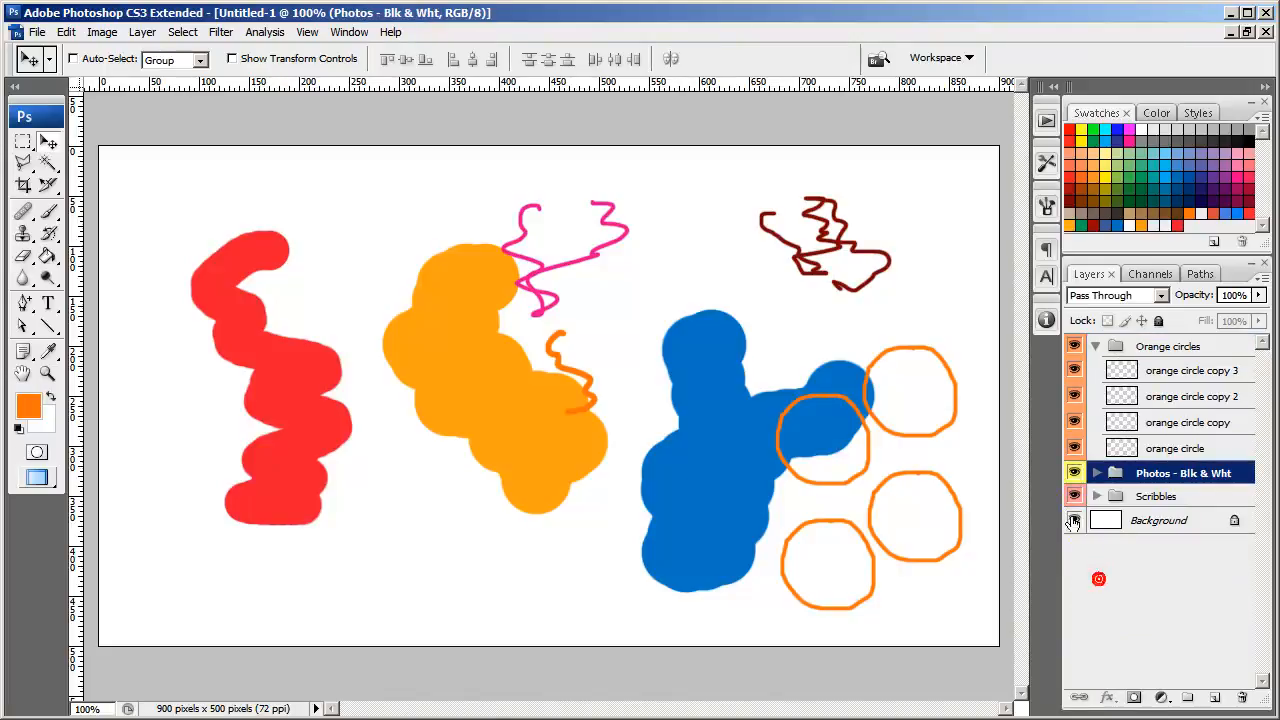
- Delete the Photos - Blk & Wht group and expand the Scribbles group with its Thin and Thick subgroups
{"action": "left_click", "coordinate": [1095, 497]}
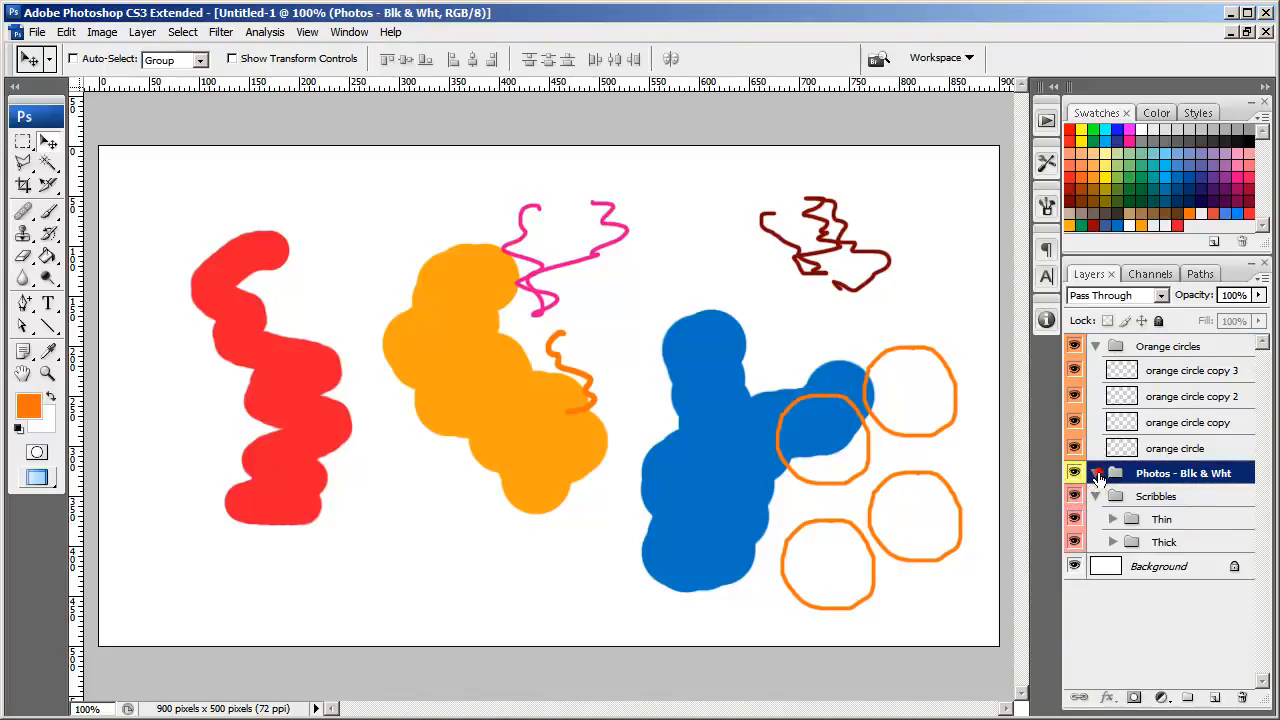
{"action": "left_click", "coordinate": [1210, 457]}
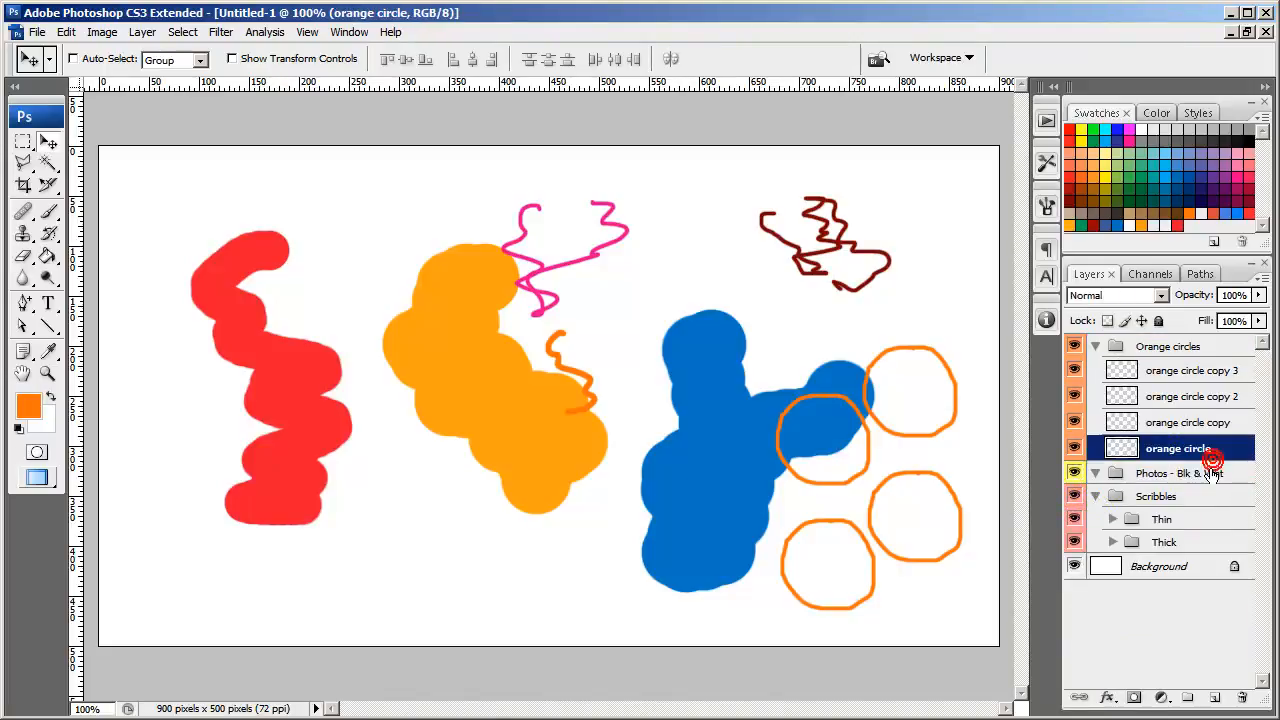
{"action": "mouse_move", "coordinate": [1210, 475]}
{"action": "left_mouse_down"}
{"action": "mouse_move", "coordinate": [1225, 480]}
{"action": "mouse_move", "coordinate": [1242, 697]}
{"action": "left_mouse_up"}
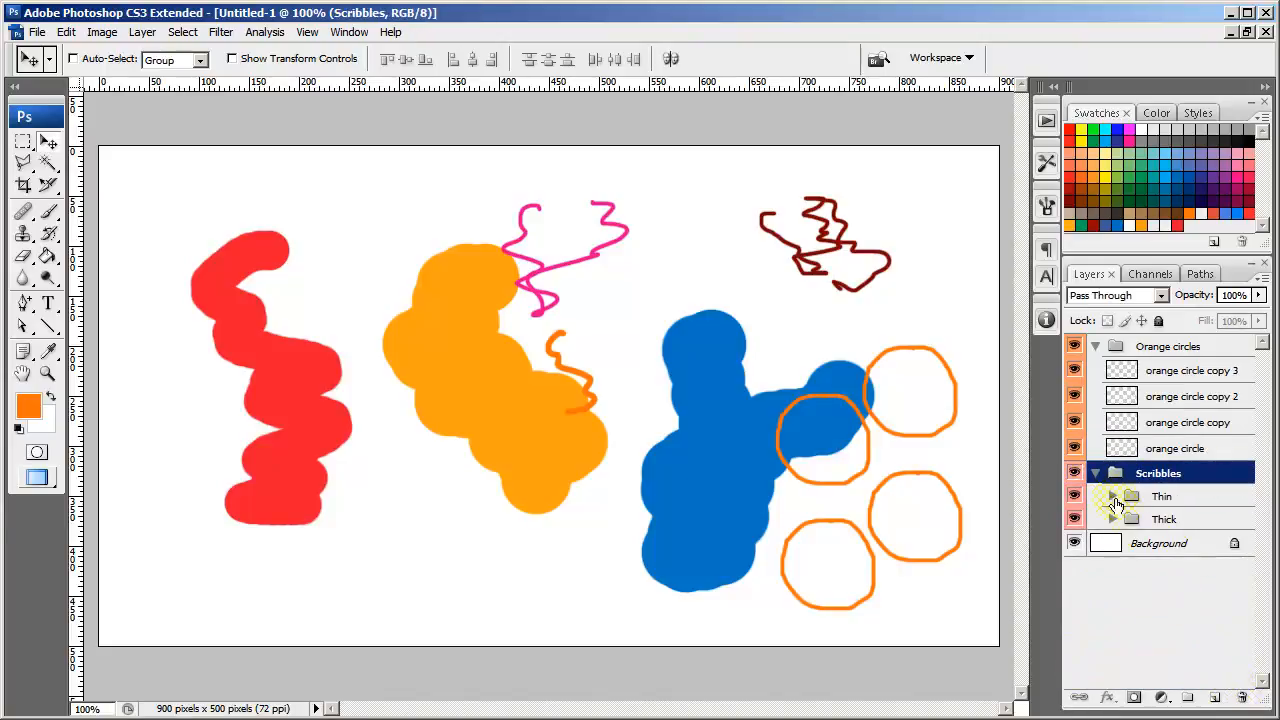
{"action": "left_click", "coordinate": [1113, 519]}
{"action": "left_click", "coordinate": [1113, 497]}
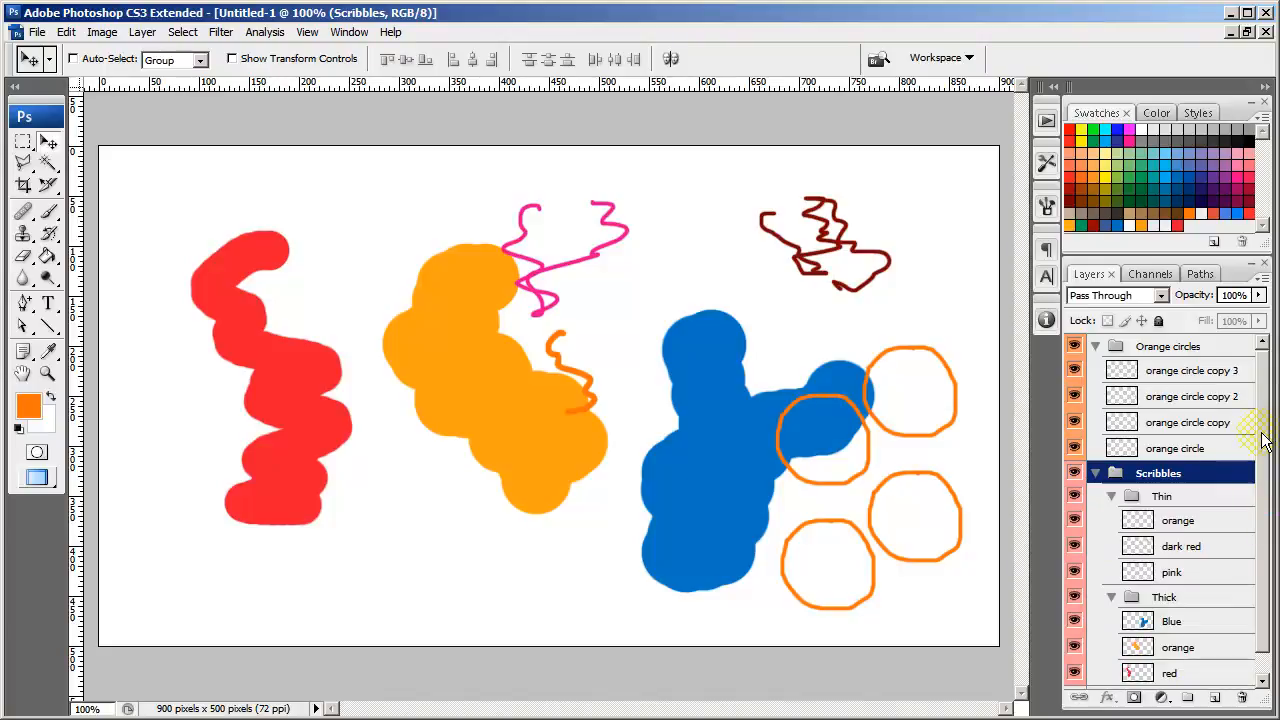
- Move the Orange circles group slightly up and left on the canvas, and the Scribbles group slightly down and right
{"action": "mouse_move", "coordinate": [1263, 434]}
{"action": "left_mouse_down"}
{"action": "mouse_move", "coordinate": [1262, 450]}
{"action": "mouse_move", "coordinate": [1258, 419]}
{"action": "left_mouse_up"}
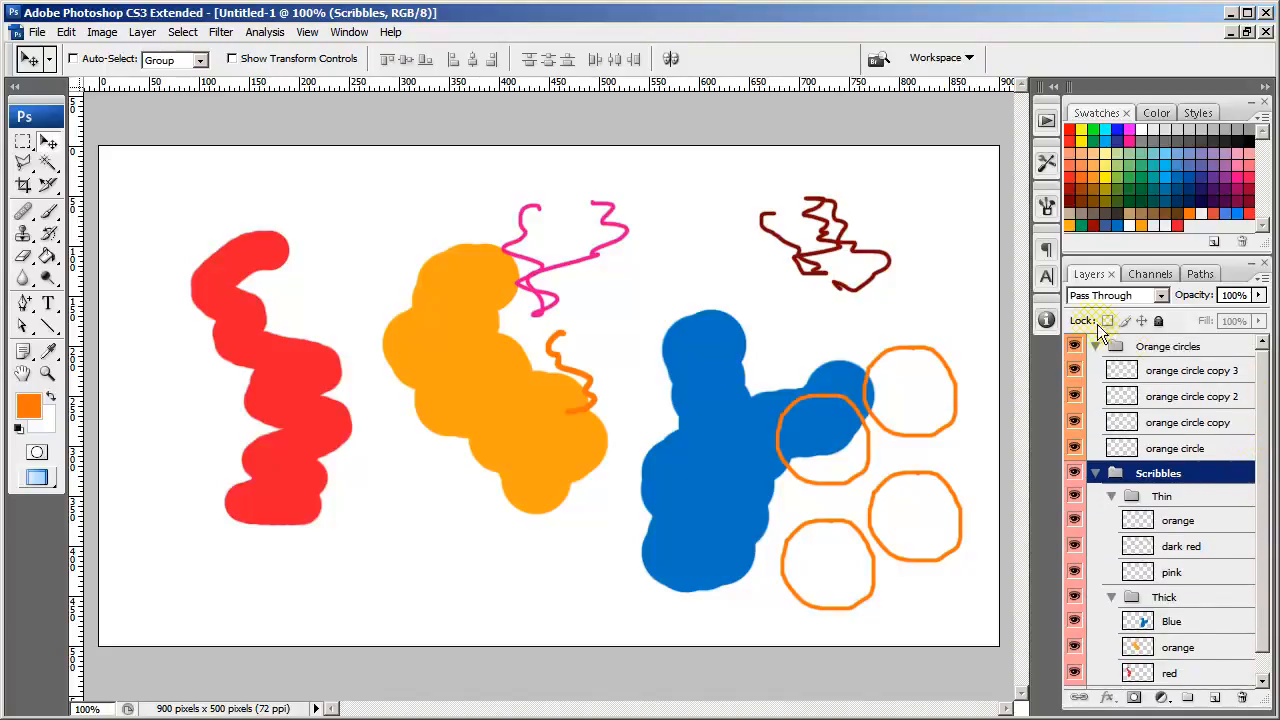
{"action": "left_click", "coordinate": [1160, 350]}
{"action": "mouse_move", "coordinate": [848, 531]}
{"action": "left_mouse_down"}
{"action": "mouse_move", "coordinate": [823, 509]}
{"action": "mouse_move", "coordinate": [843, 510]}
{"action": "mouse_move", "coordinate": [790, 430]}
{"action": "mouse_move", "coordinate": [853, 496]}
{"action": "left_mouse_up"}
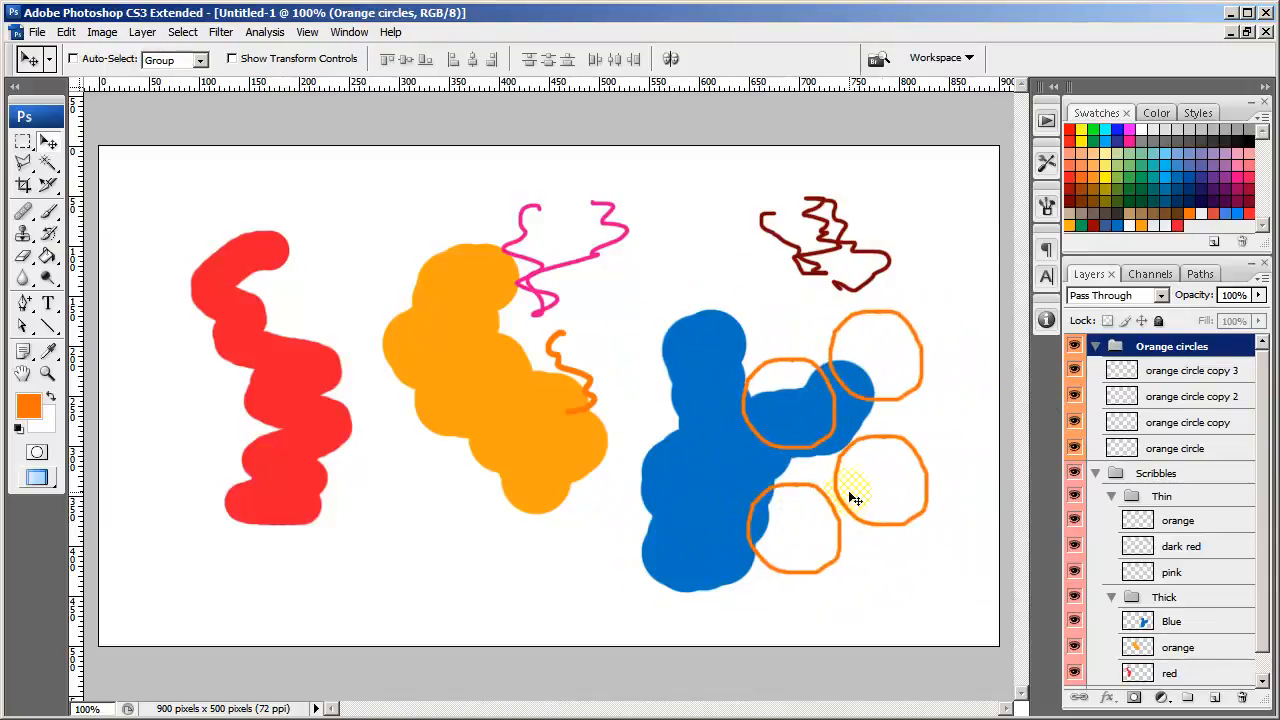
{"action": "left_click", "coordinate": [1184, 475]}
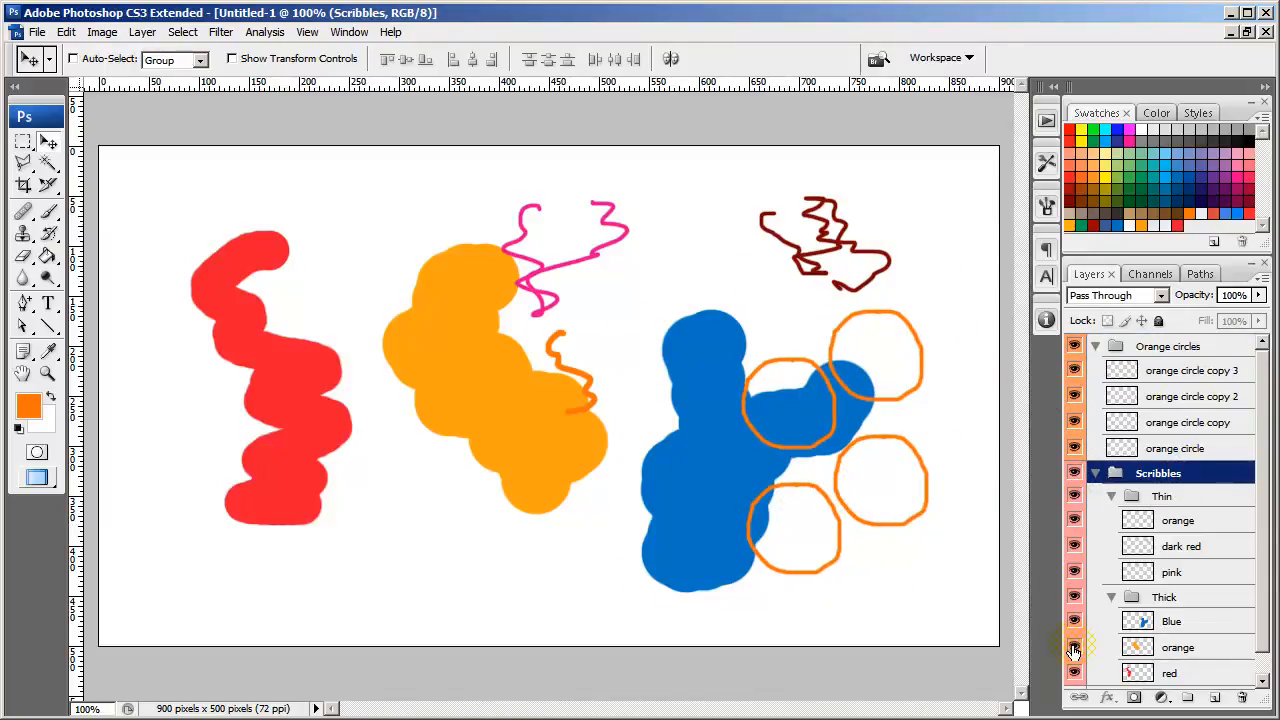
{"action": "mouse_move", "coordinate": [740, 475]}
{"action": "left_mouse_down"}
{"action": "mouse_move", "coordinate": [775, 513]}
{"action": "mouse_move", "coordinate": [748, 483]}
{"action": "left_mouse_up"}
- Collapse the Orange circles and Scribbles groups, including the Thin and Thick subgroups nested inside Scribbles
{"action": "left_click", "coordinate": [1096, 473]}
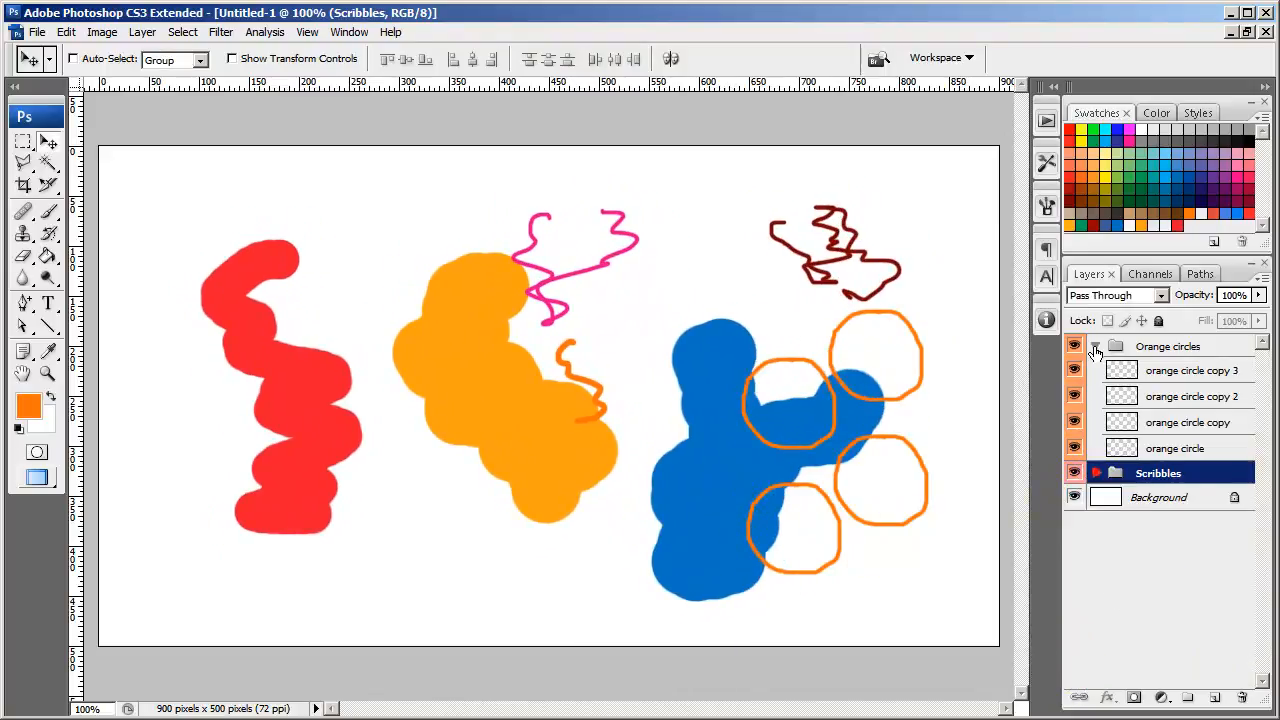
{"action": "left_click", "coordinate": [1096, 347]}
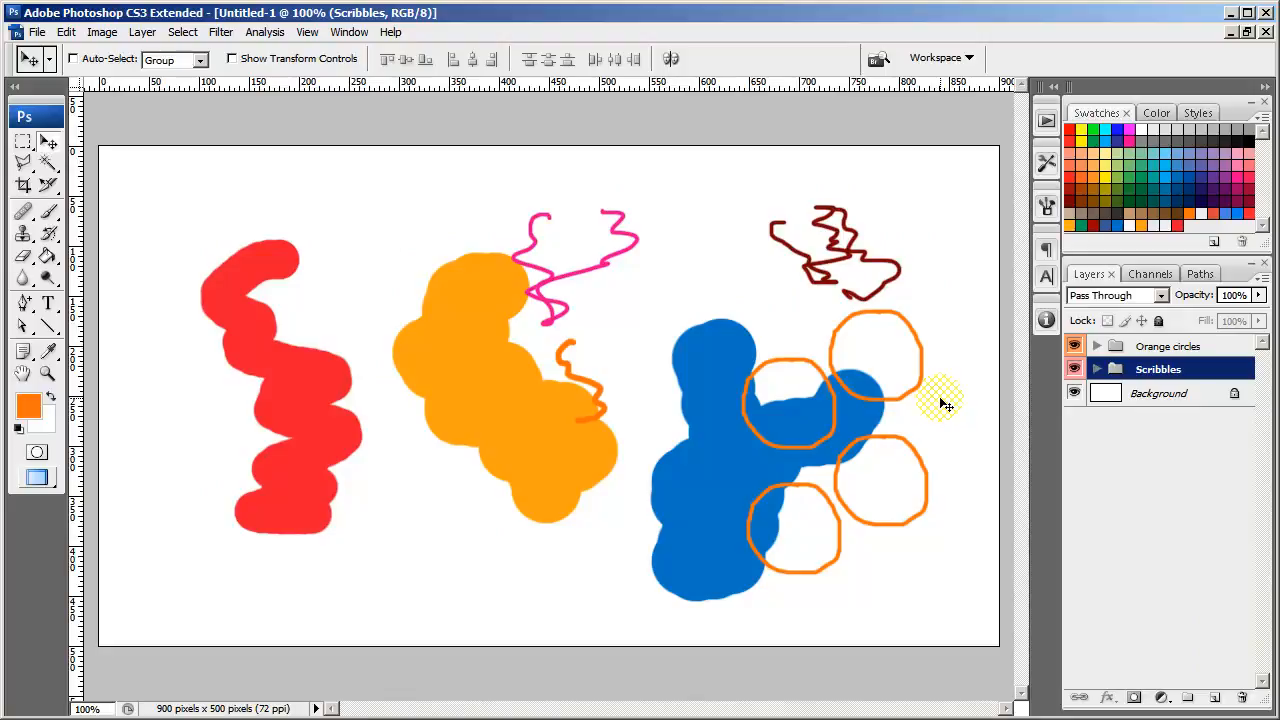
{"action": "left_click", "coordinate": [1096, 370]}
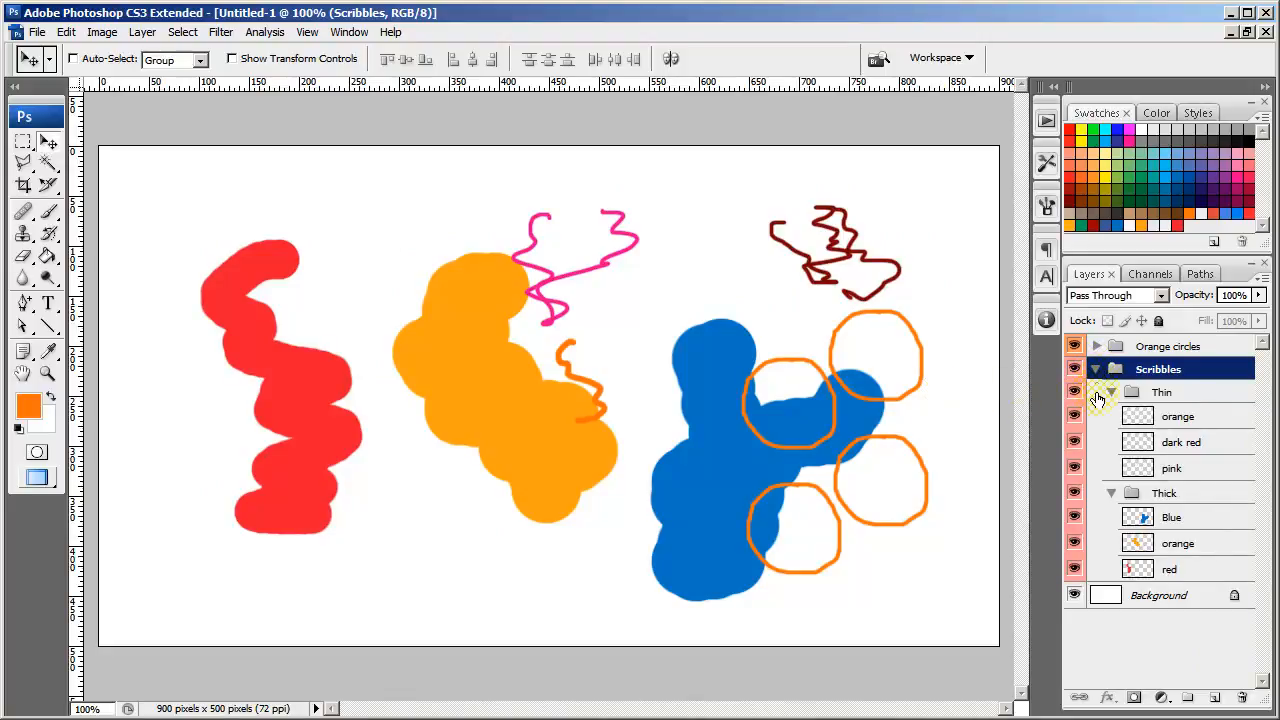
{"action": "left_click", "coordinate": [1111, 392]}
{"action": "left_click", "coordinate": [1110, 415]}
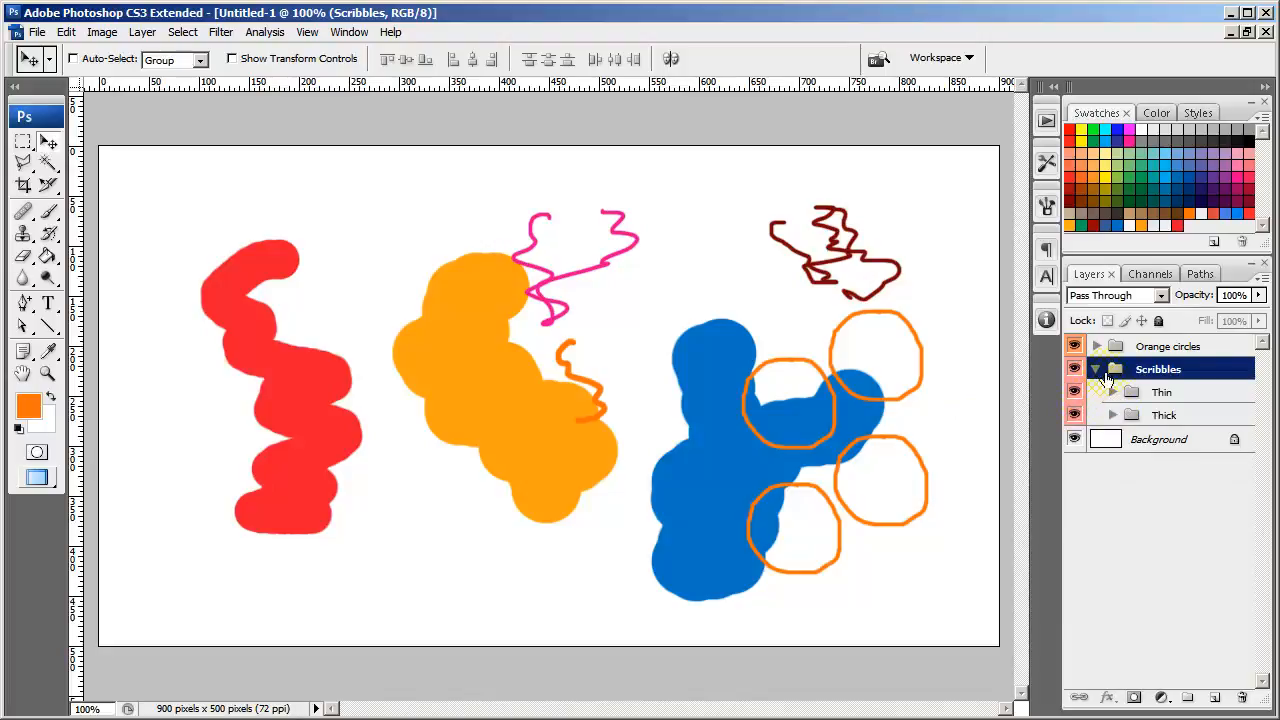
{"action": "left_click", "coordinate": [1096, 370]}
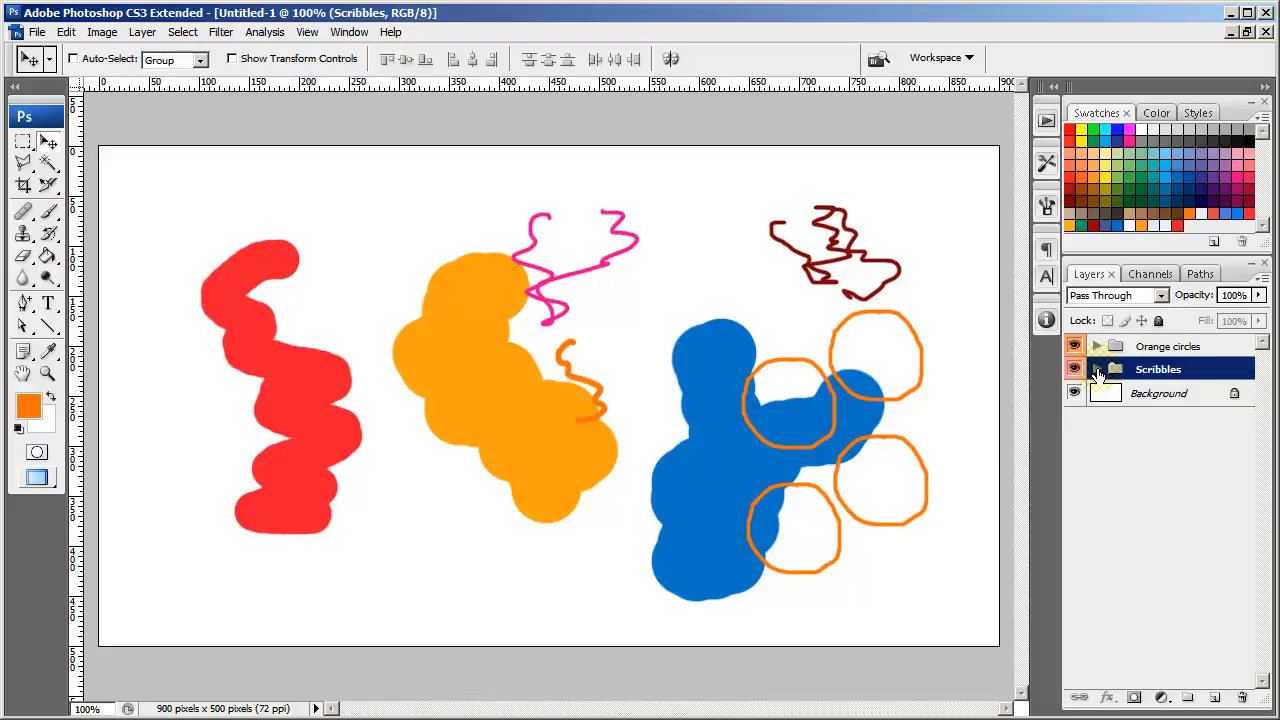
- Expand the Scribbles group with its Thick and Thin subgroups and select the red layer in Thick
{"action": "left_click", "coordinate": [1097, 370]}
{"action": "left_click", "coordinate": [1112, 415]}
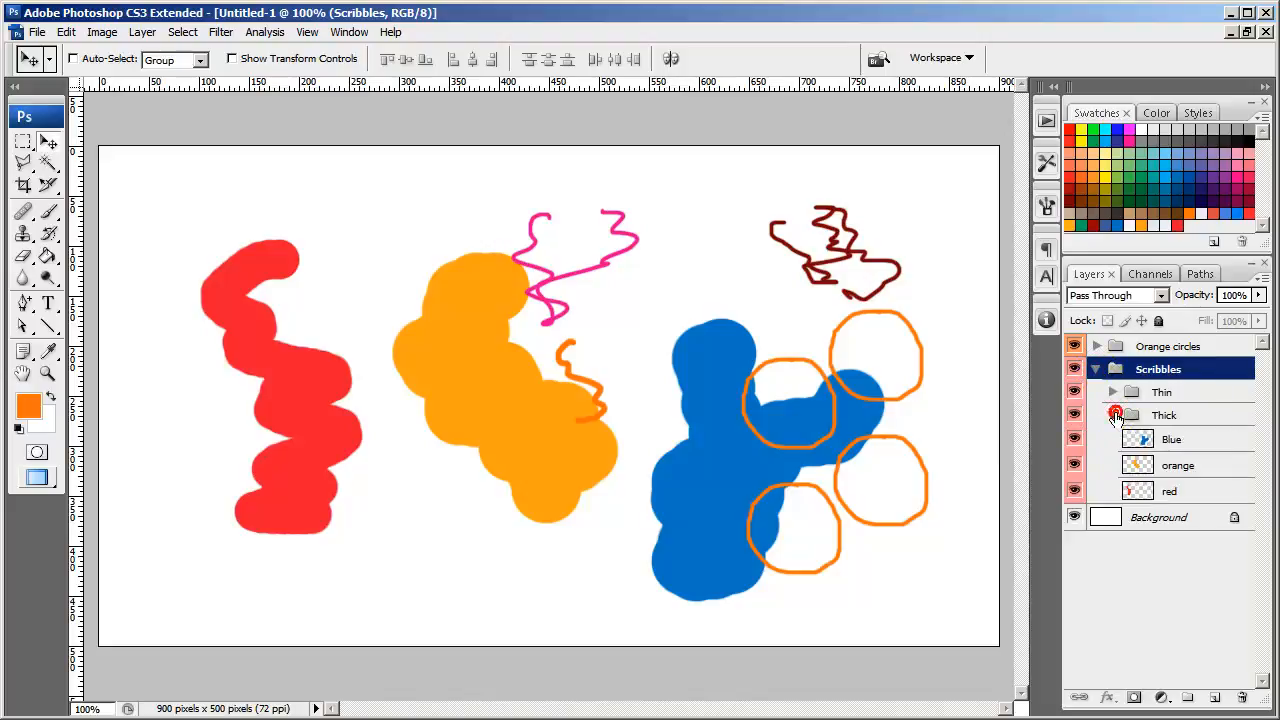
{"action": "left_click", "coordinate": [1112, 392]}
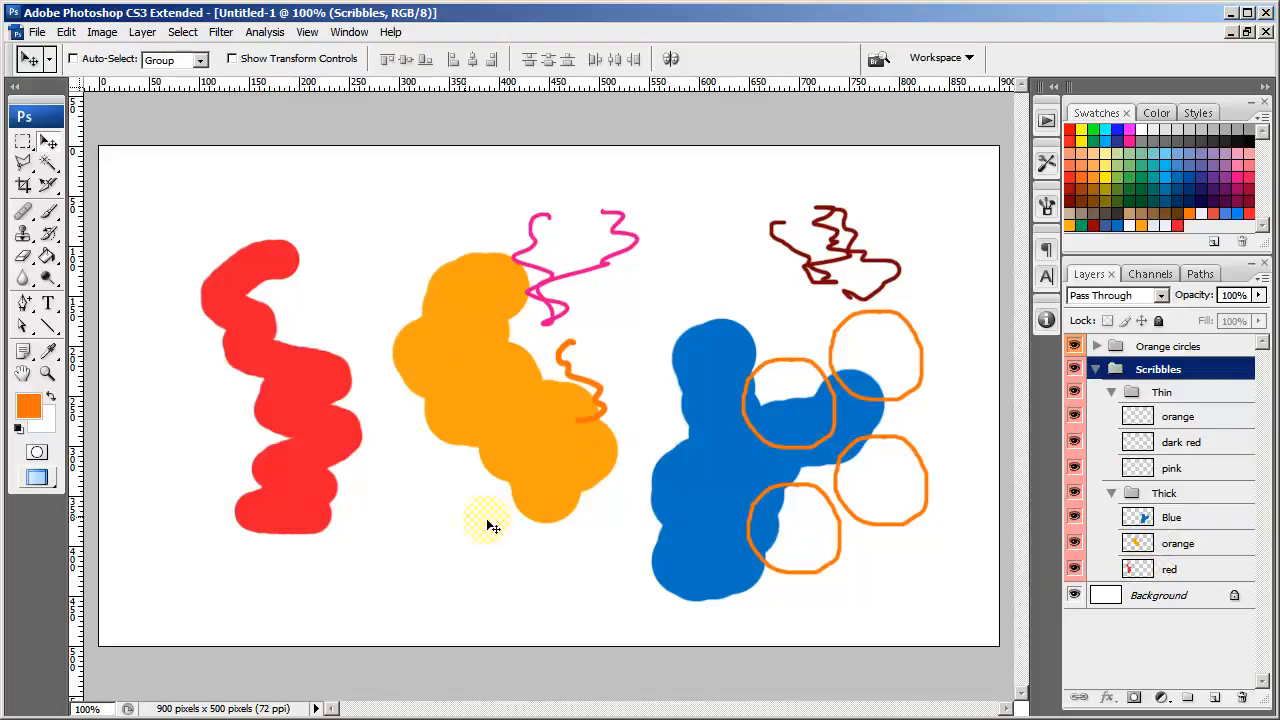
{"action": "left_click", "coordinate": [1137, 572]}
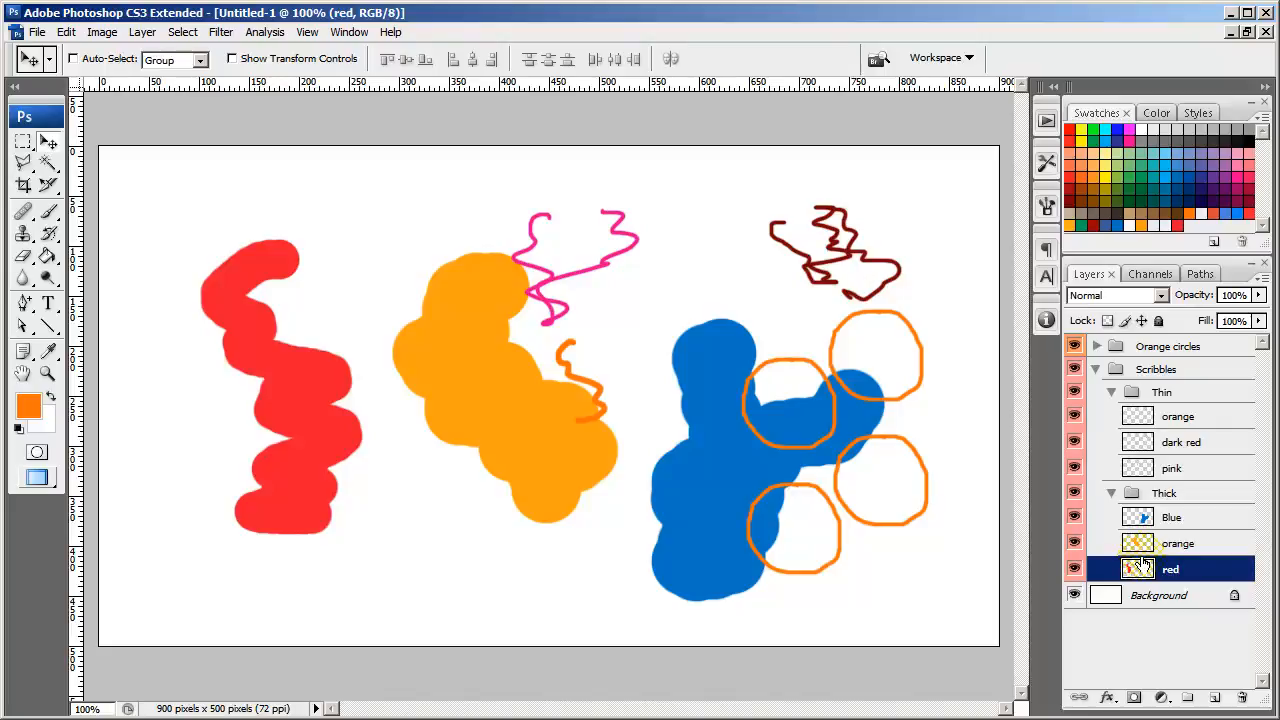
- Set the layer thumbnails to the largest size in the Layers Palette Options
{"action": "left_click", "coordinate": [1264, 284]}
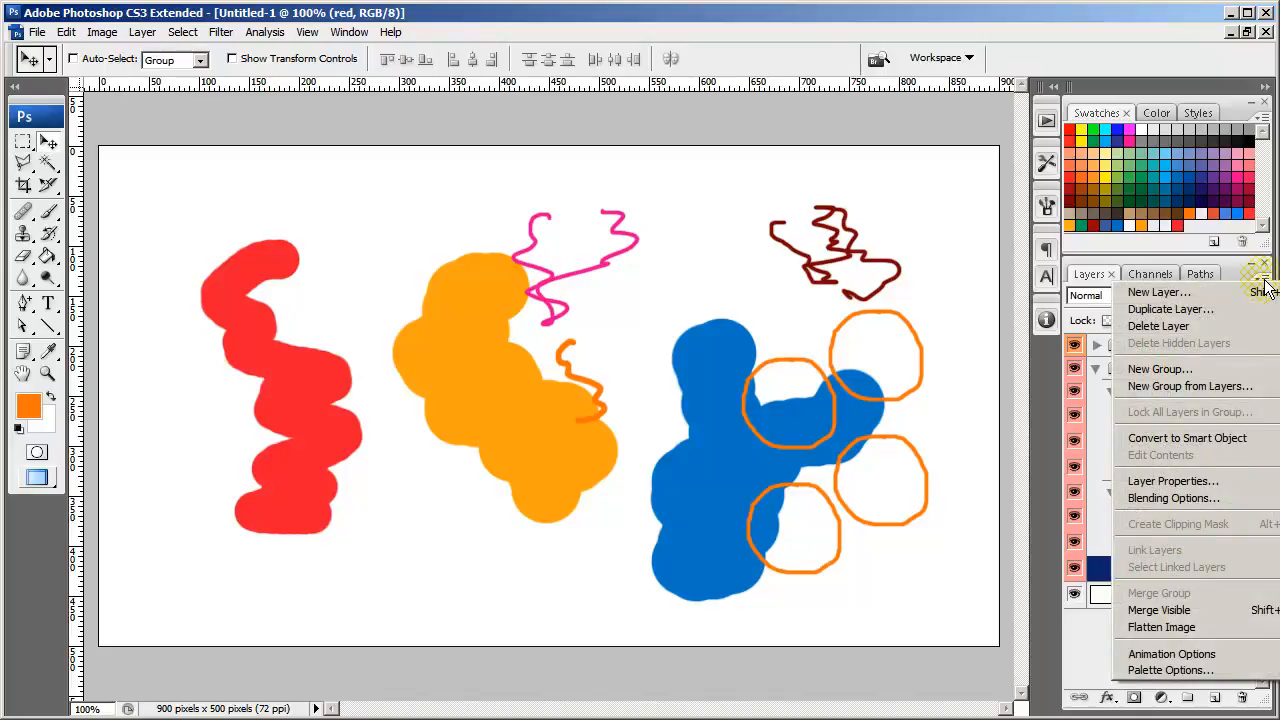
{"action": "left_click", "coordinate": [1172, 670]}
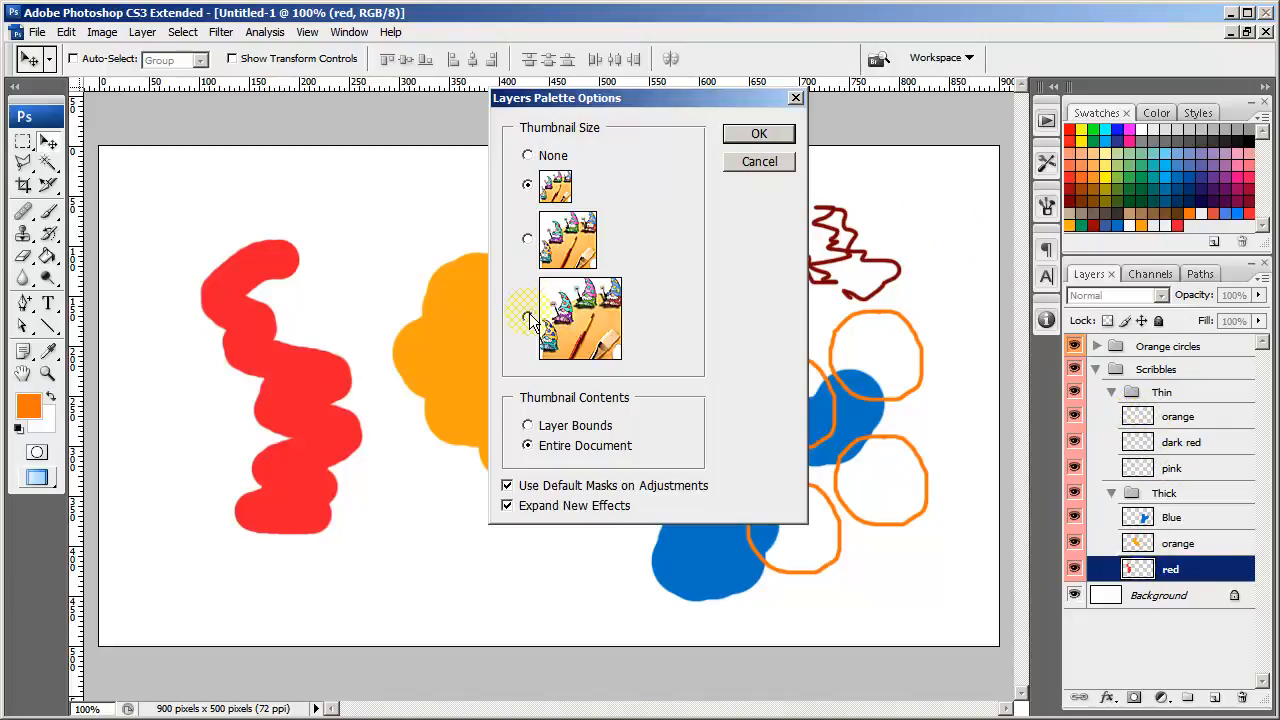
{"action": "left_click", "coordinate": [758, 135]}
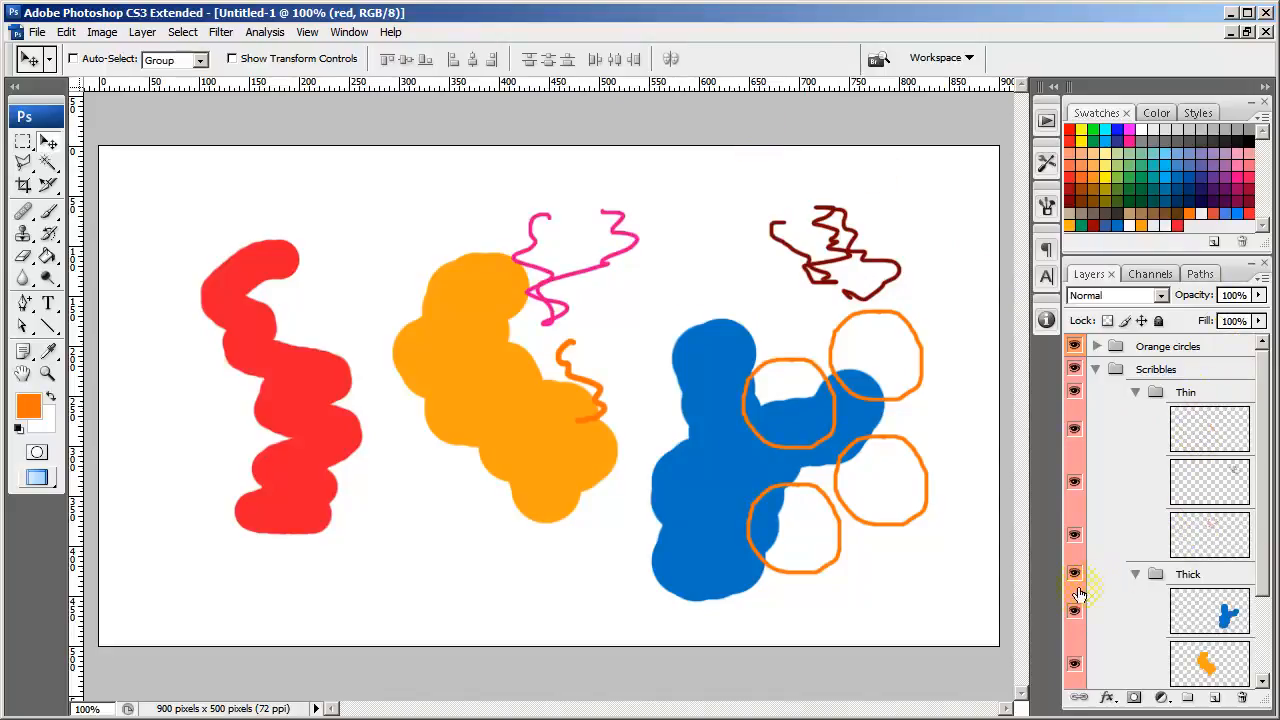
- Widen the Layers palette to show the layer names beside the large thumbnails, and narrow it back to its earlier width
{"action": "left_click_drag", "start_coordinate": [1060, 584], "coordinate": [912, 584]}
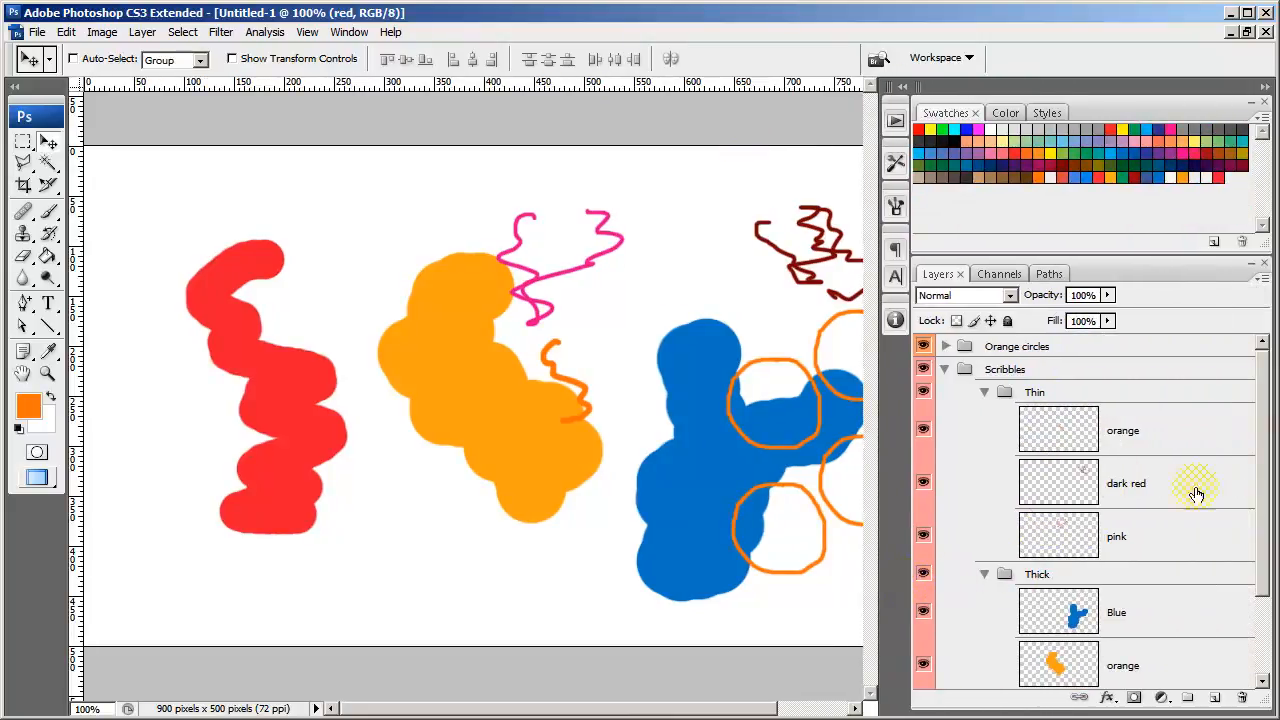
{"action": "left_click_drag", "start_coordinate": [1264, 501], "coordinate": [1269, 441]}
{"action": "left_click_drag", "start_coordinate": [912, 430], "coordinate": [1108, 414]}
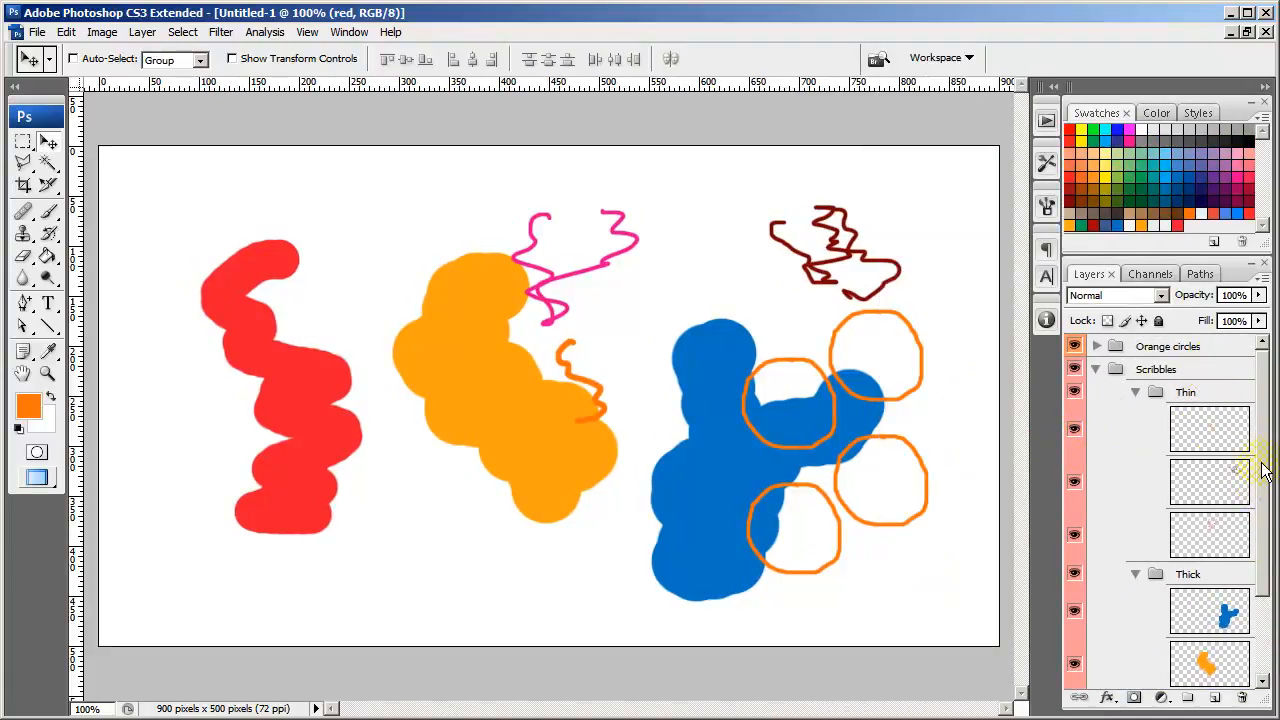
{"action": "mouse_move", "coordinate": [1261, 462]}
{"action": "left_mouse_down"}
{"action": "mouse_move", "coordinate": [1267, 560]}
{"action": "mouse_move", "coordinate": [1270, 375]}
{"action": "left_mouse_up"}
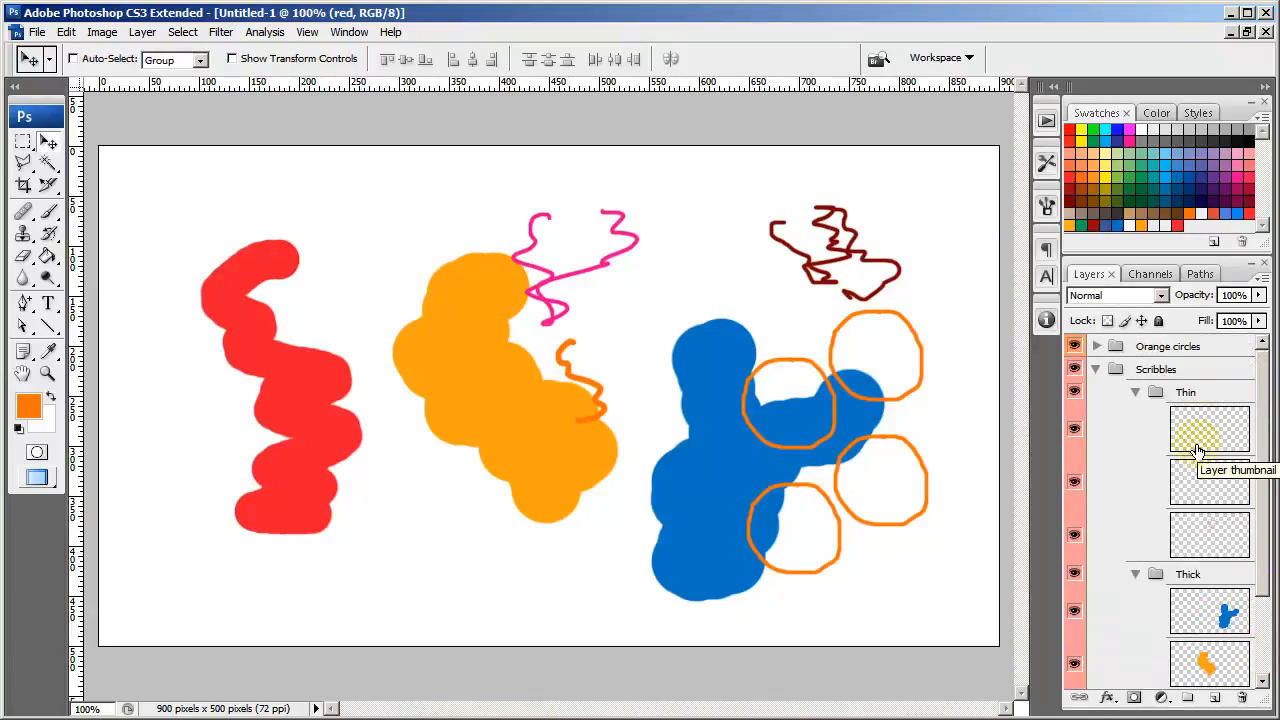
- Set the layer thumbnails to the smallest picture size and collapse the Scribbles group
{"action": "left_click", "coordinate": [1266, 283]}
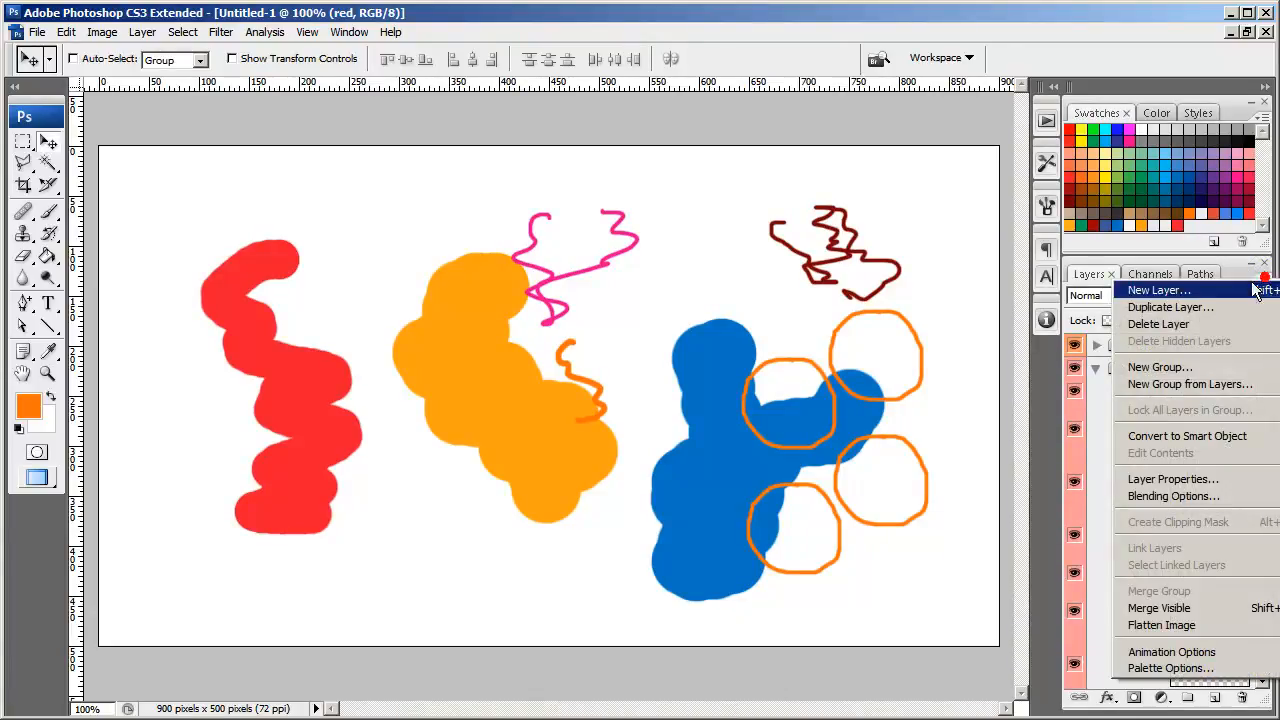
{"action": "left_click", "coordinate": [1188, 674]}
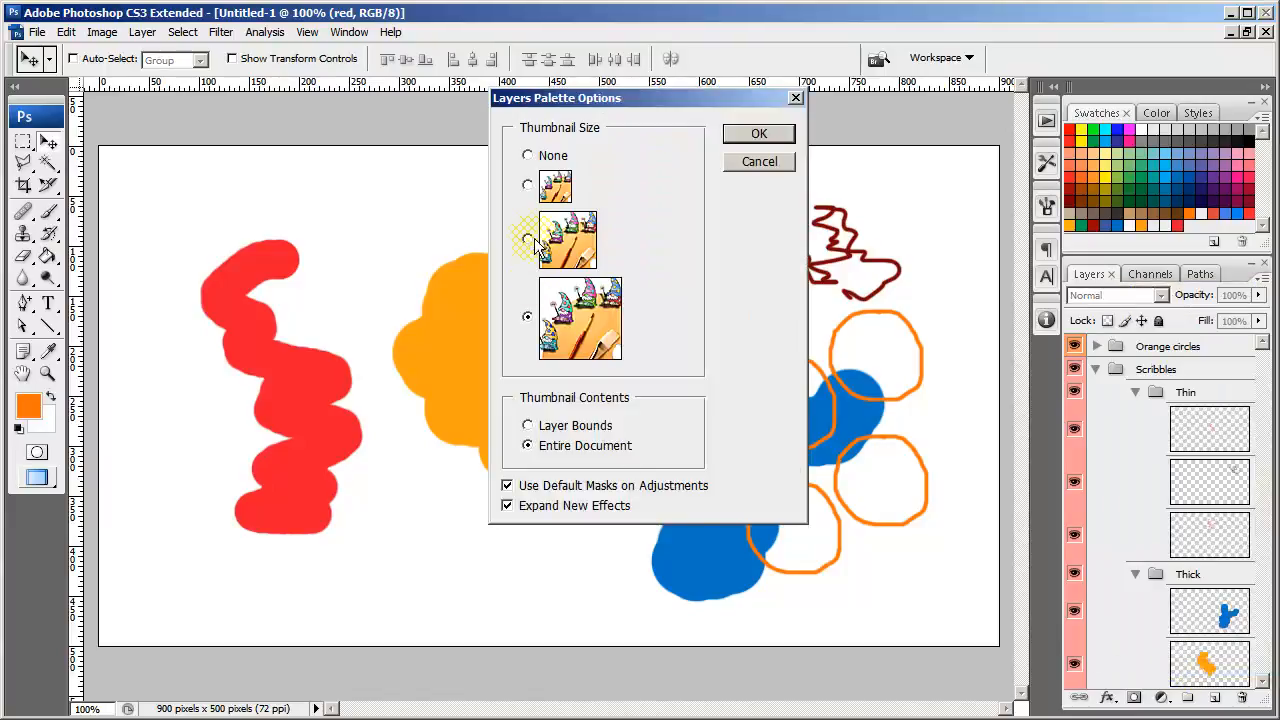
{"action": "left_click", "coordinate": [530, 184]}
{"action": "left_click", "coordinate": [759, 135]}
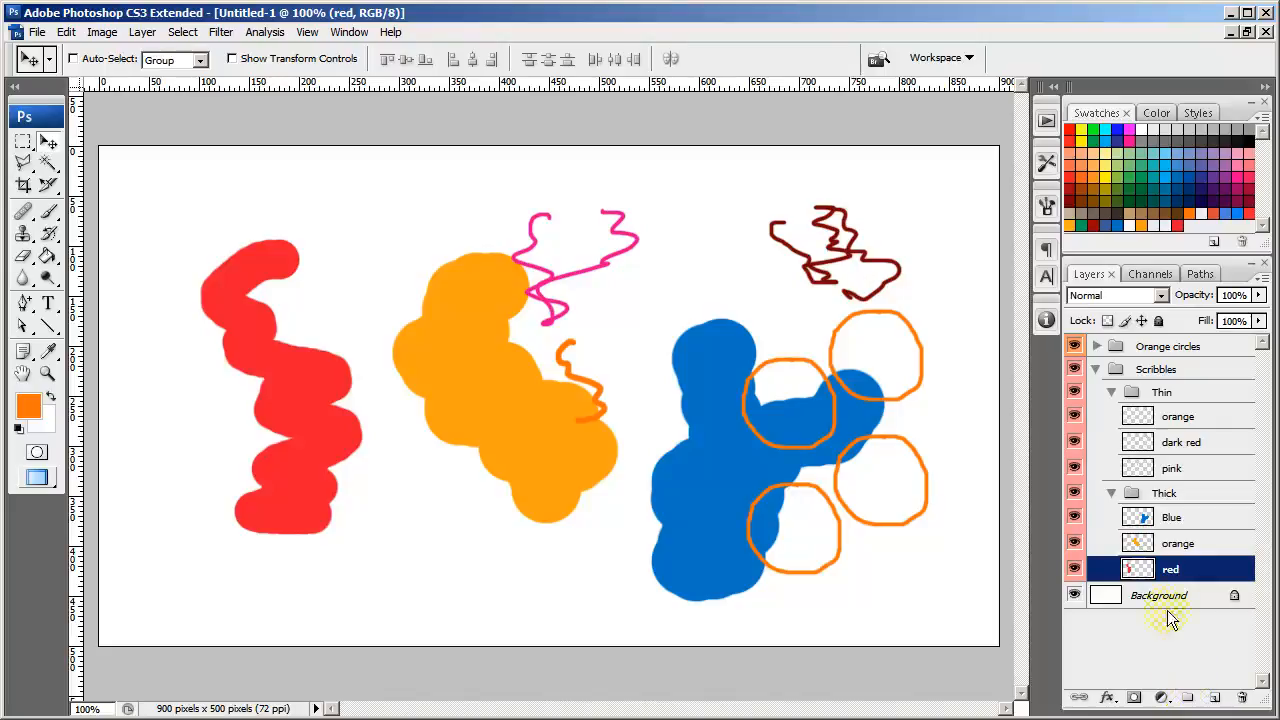
{"action": "left_click", "coordinate": [1097, 370]}
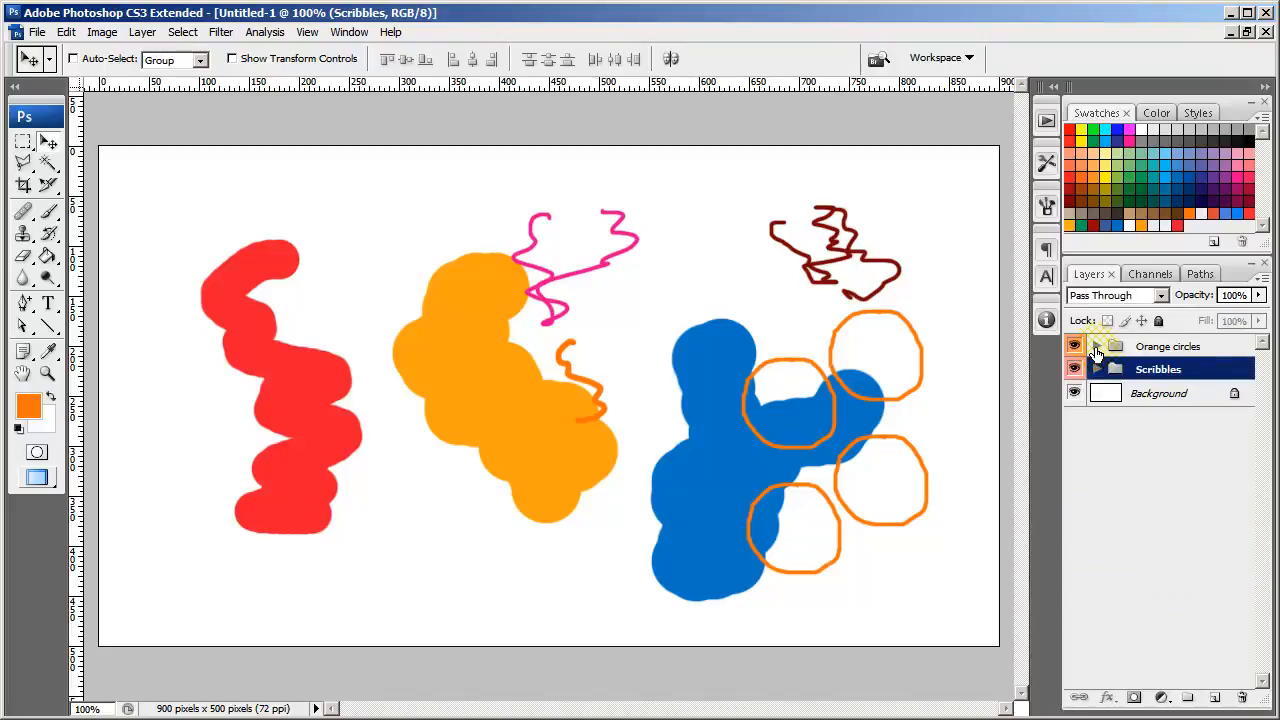